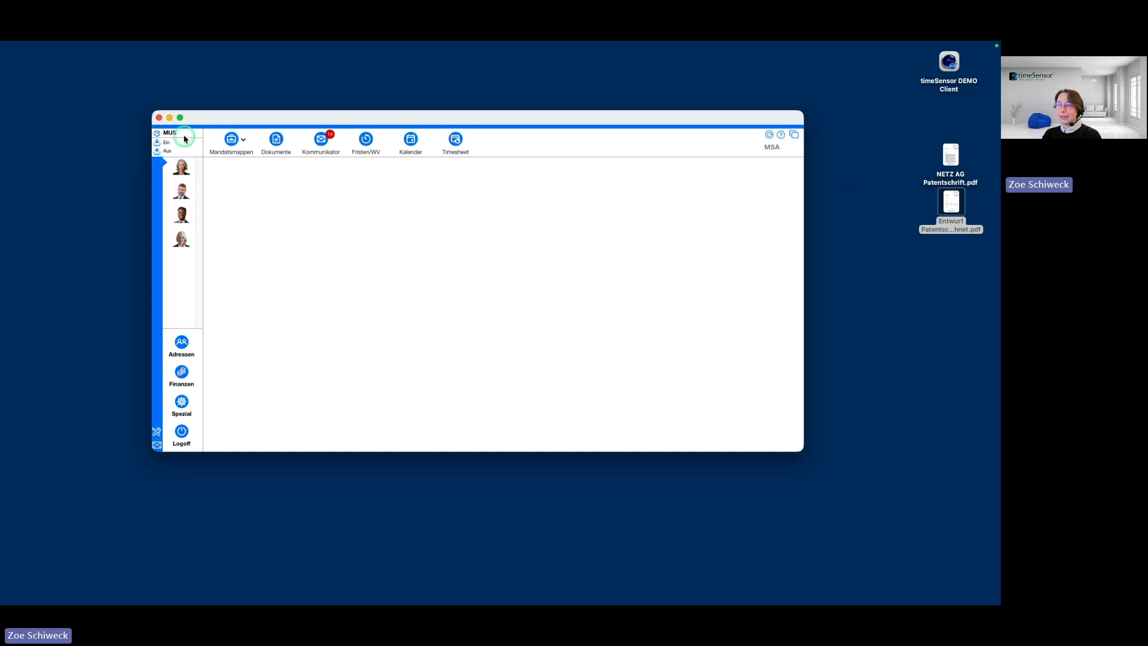
View the logged-in employee's timesheet through the user shorthand and again through the main Timesheet module, closing it each time.
click(170, 134)
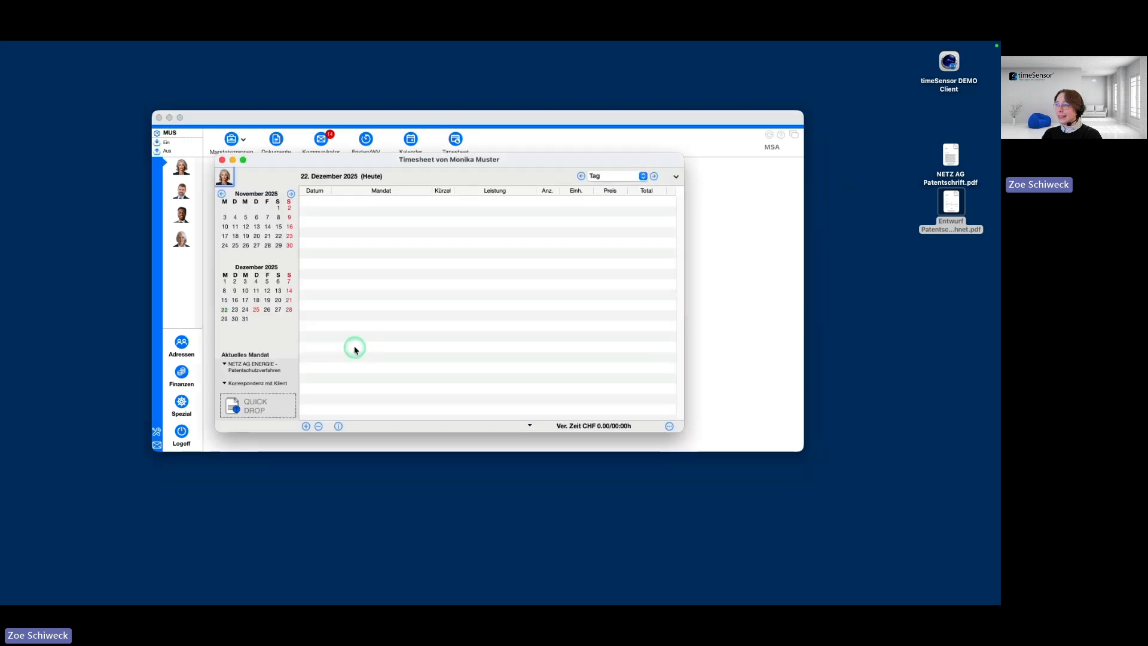
click(222, 160)
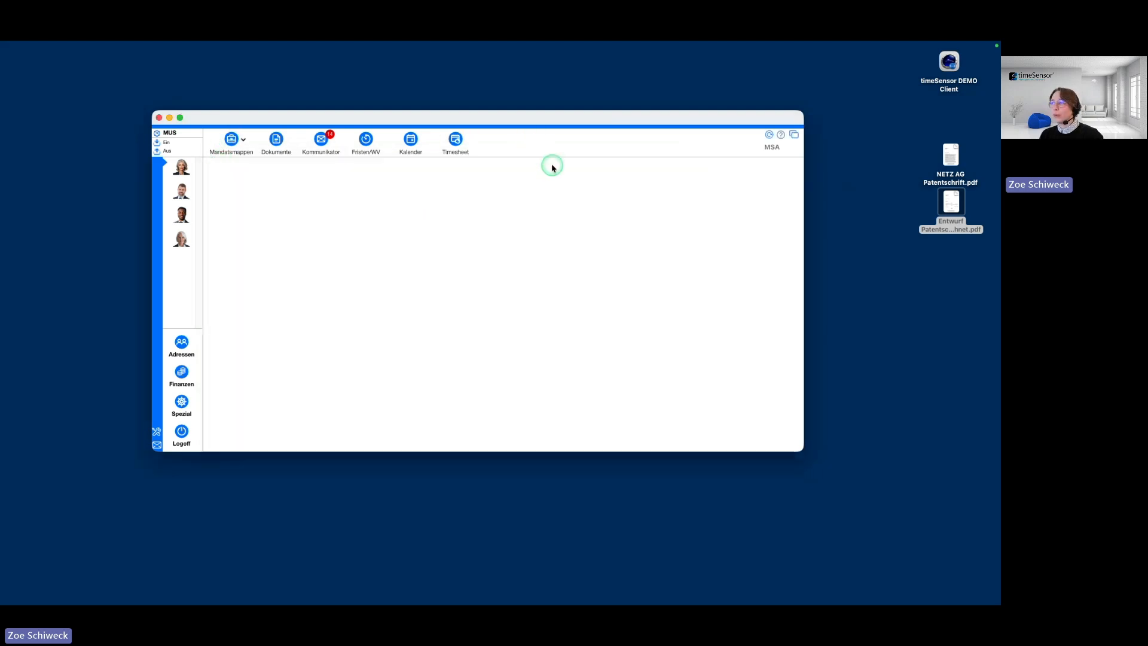
click(457, 140)
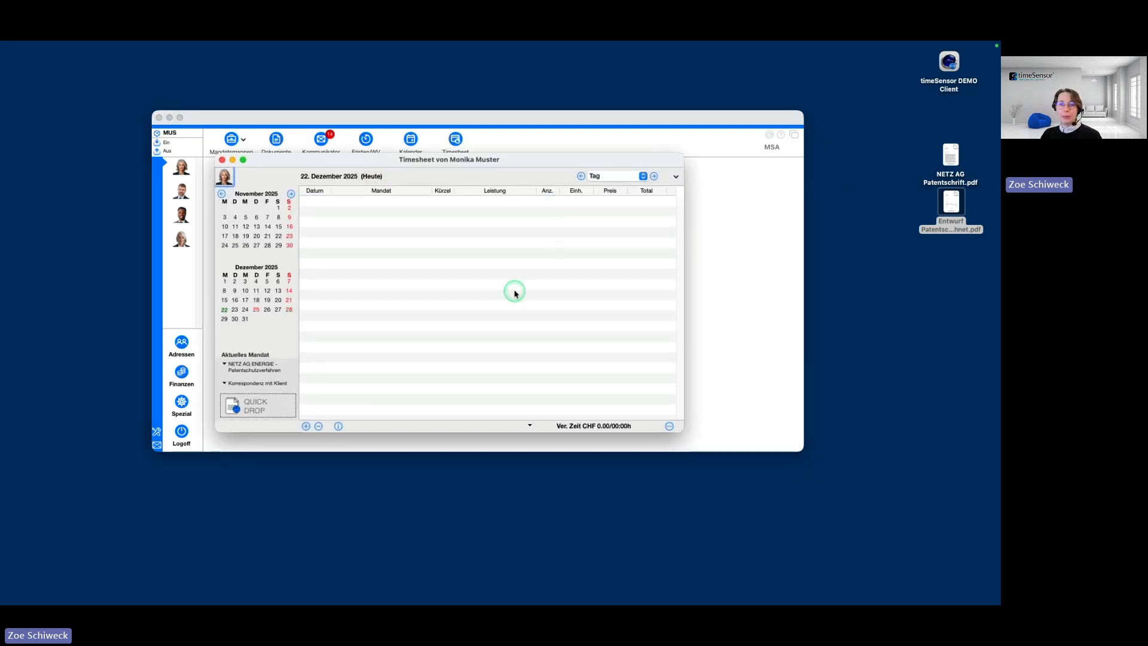
click(222, 160)
Switch to the second employee in the staff list, view that employee's timesheet and close it.
click(182, 192)
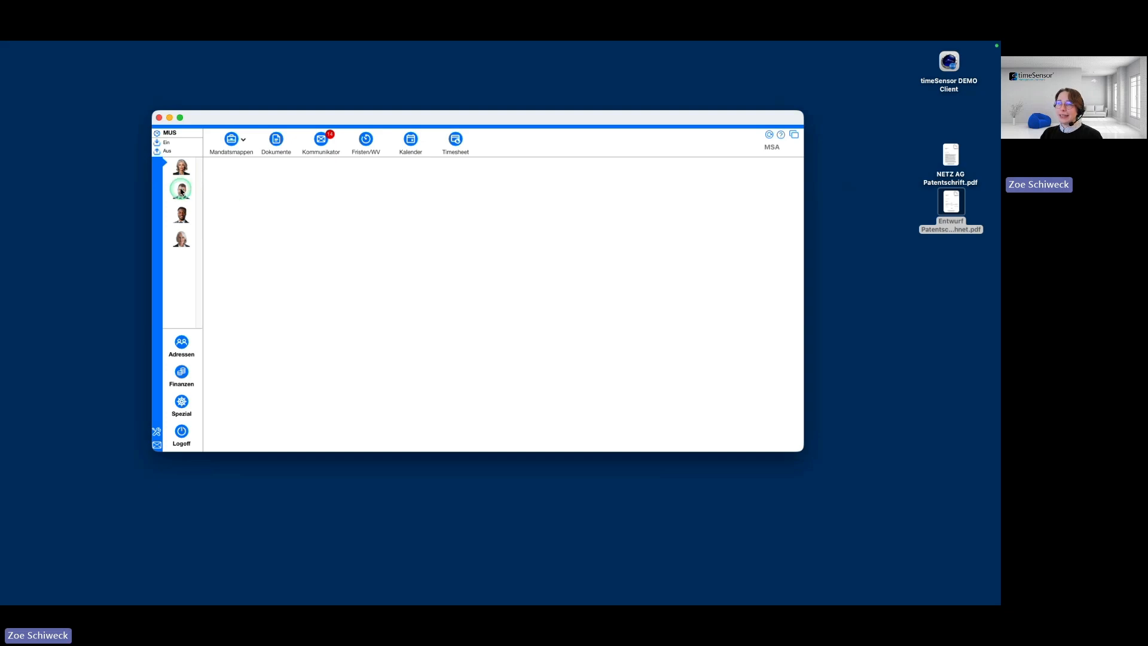
click(366, 339)
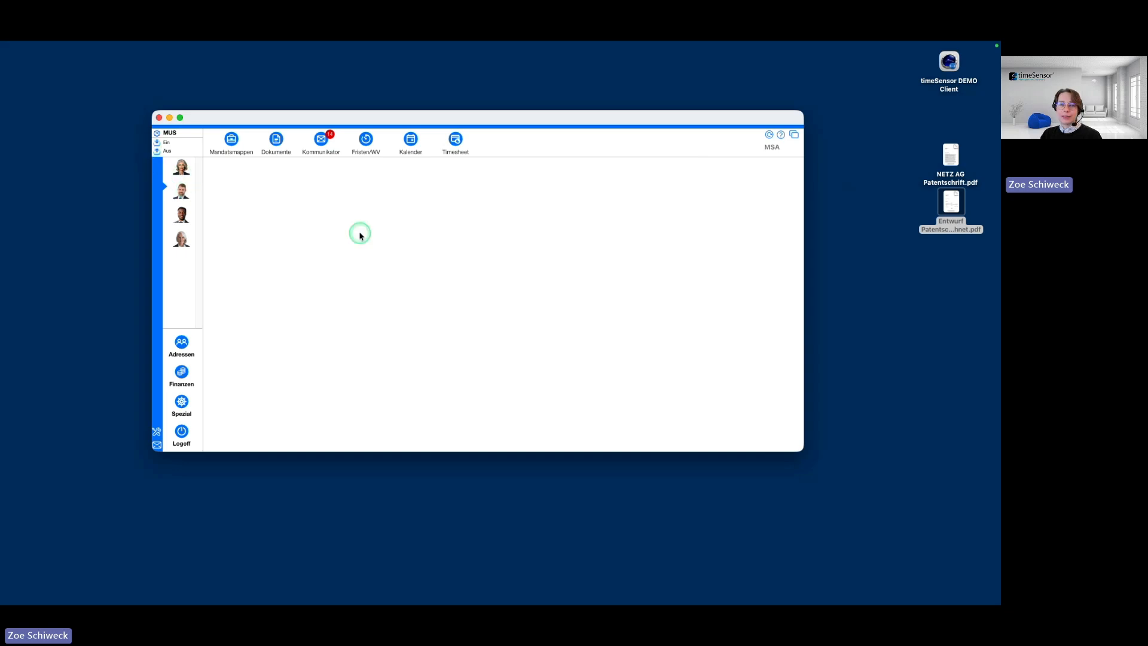
click(455, 140)
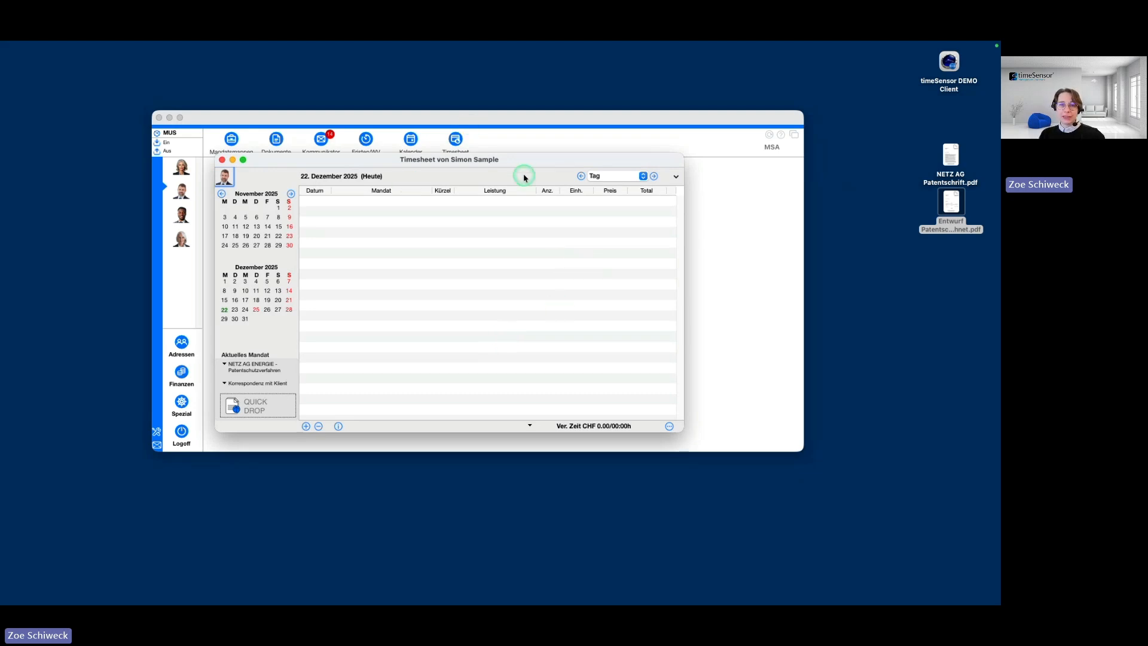
click(222, 160)
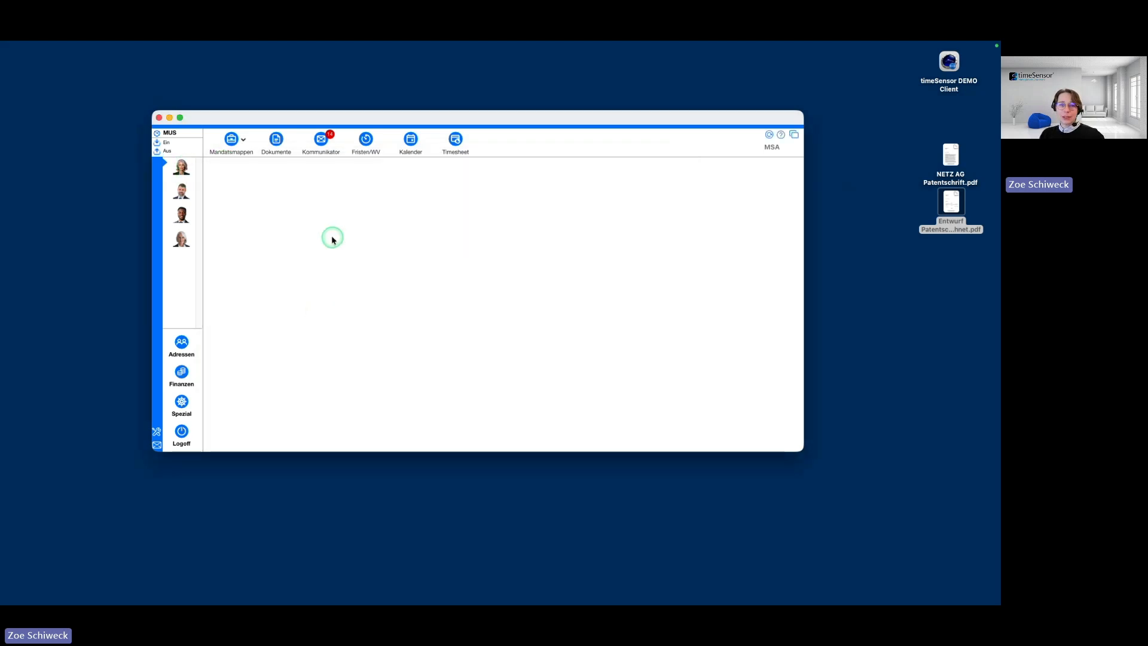
Reopen the logged-in employee's timesheet, show 10 November 2025 and return to today's date.
click(459, 143)
drag(488, 156, 519, 178)
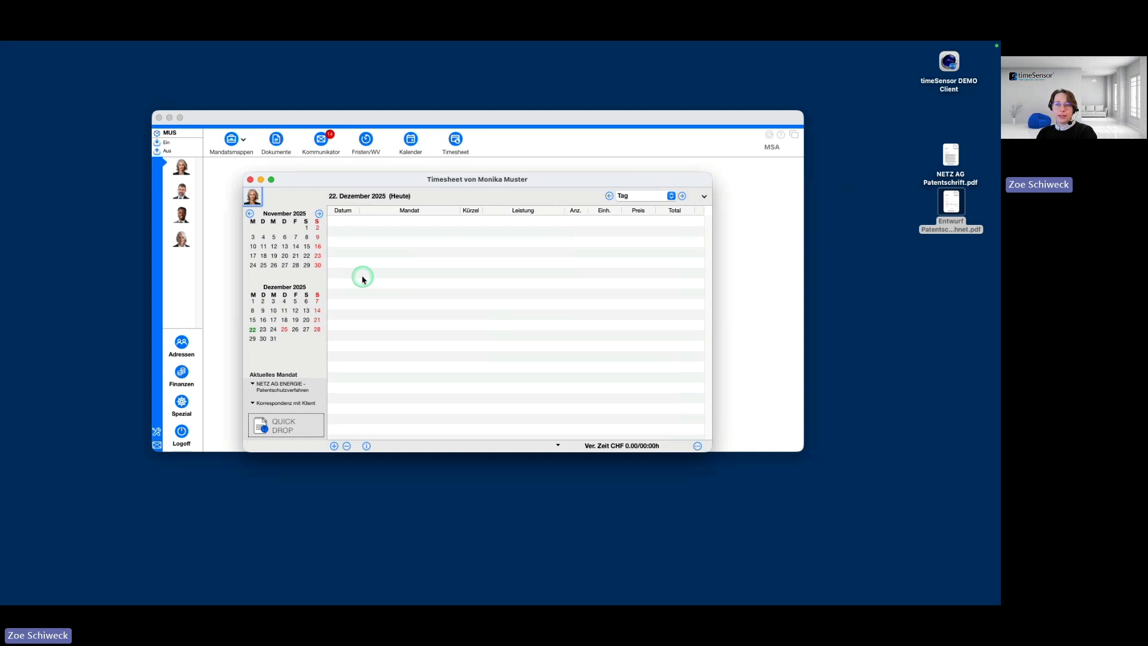
click(253, 247)
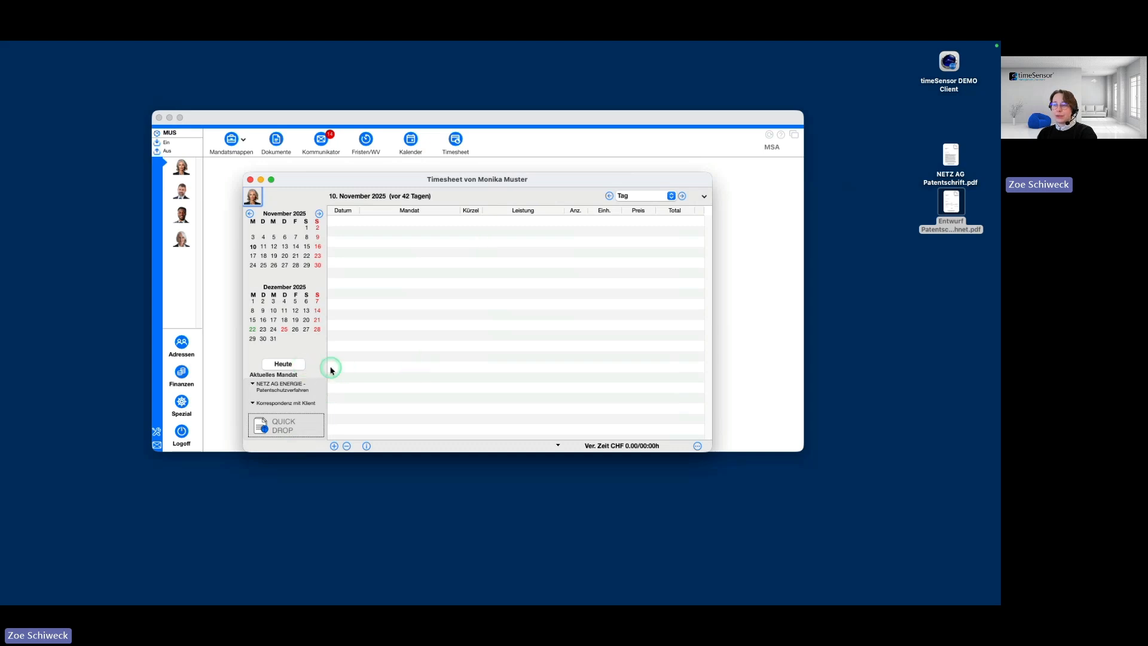
click(287, 364)
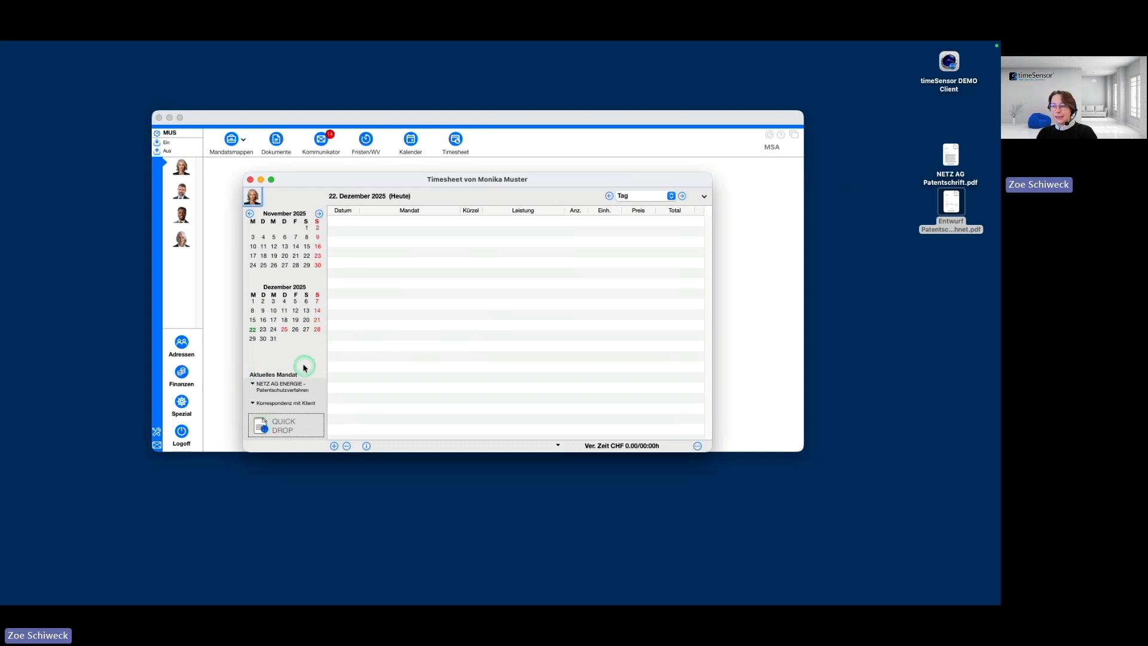
Set the timesheet's current mandate to the last Erbschaft mandate listed by mandate name.
mouse_move(316, 393)
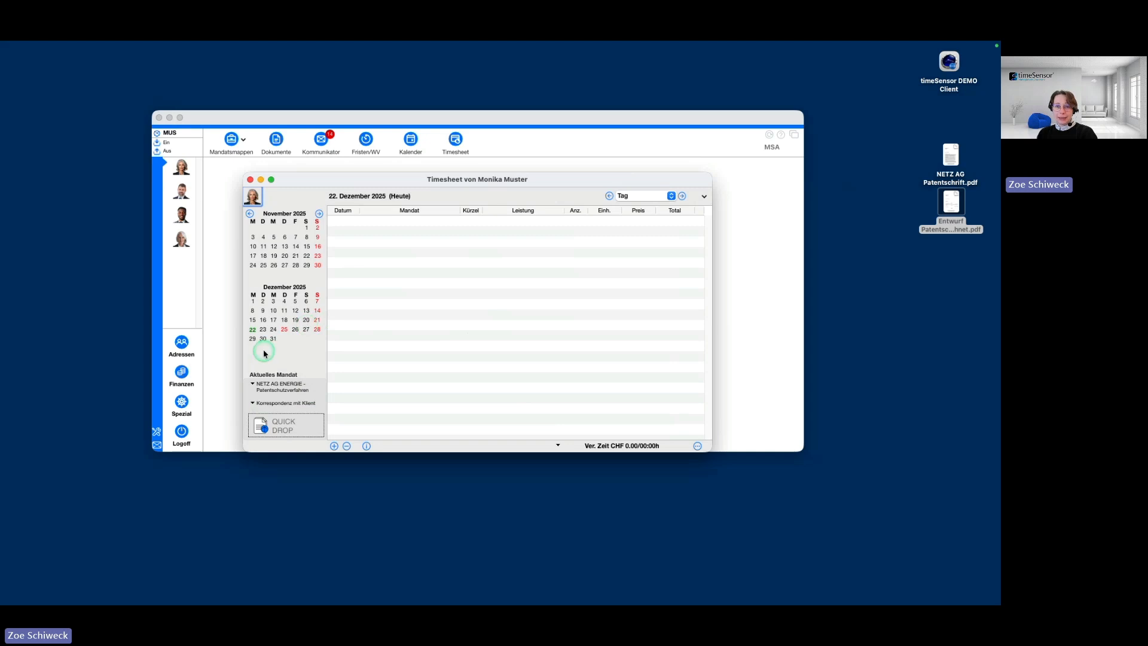
click(256, 386)
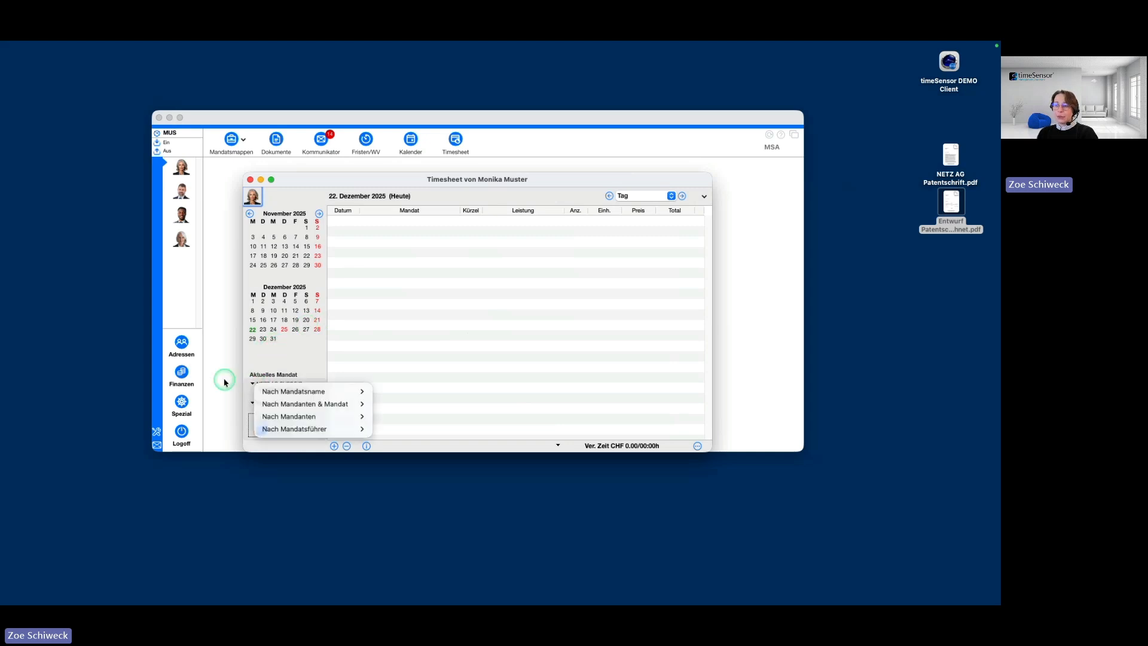
mouse_move(353, 399)
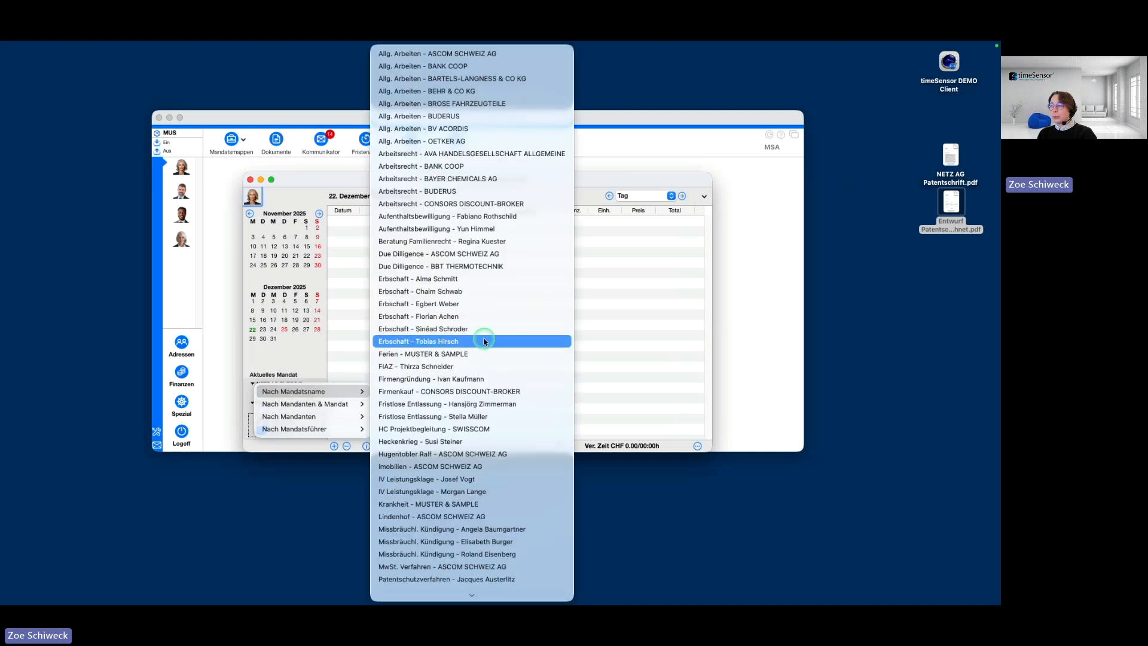
click(484, 342)
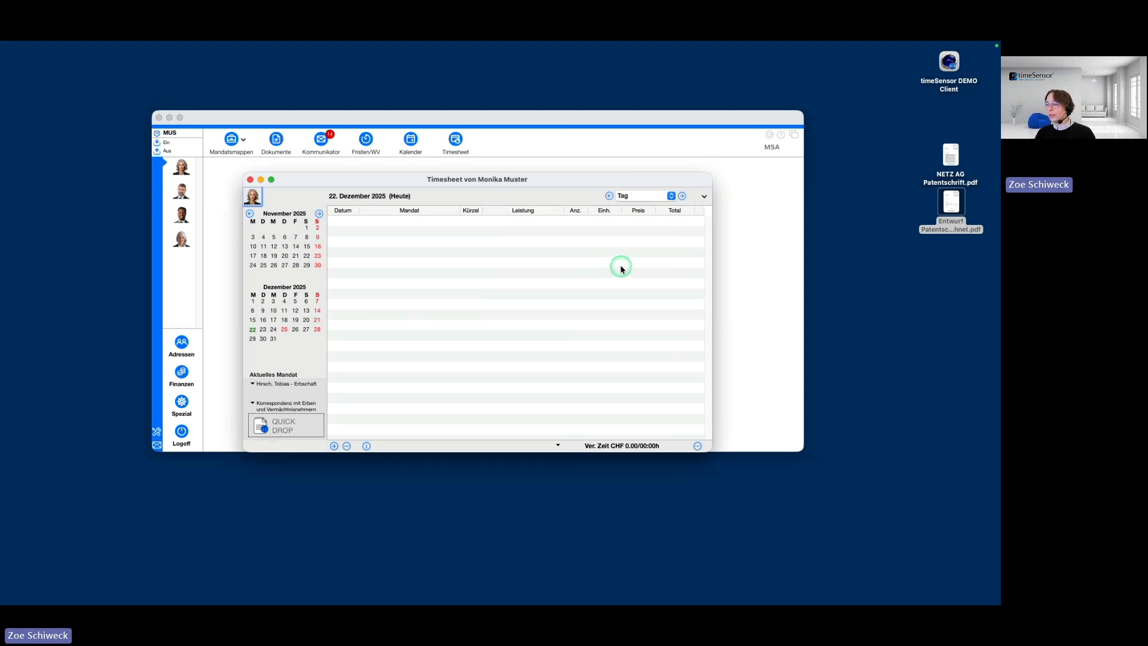
Display the timesheet entries for the whole month (Monat).
click(672, 196)
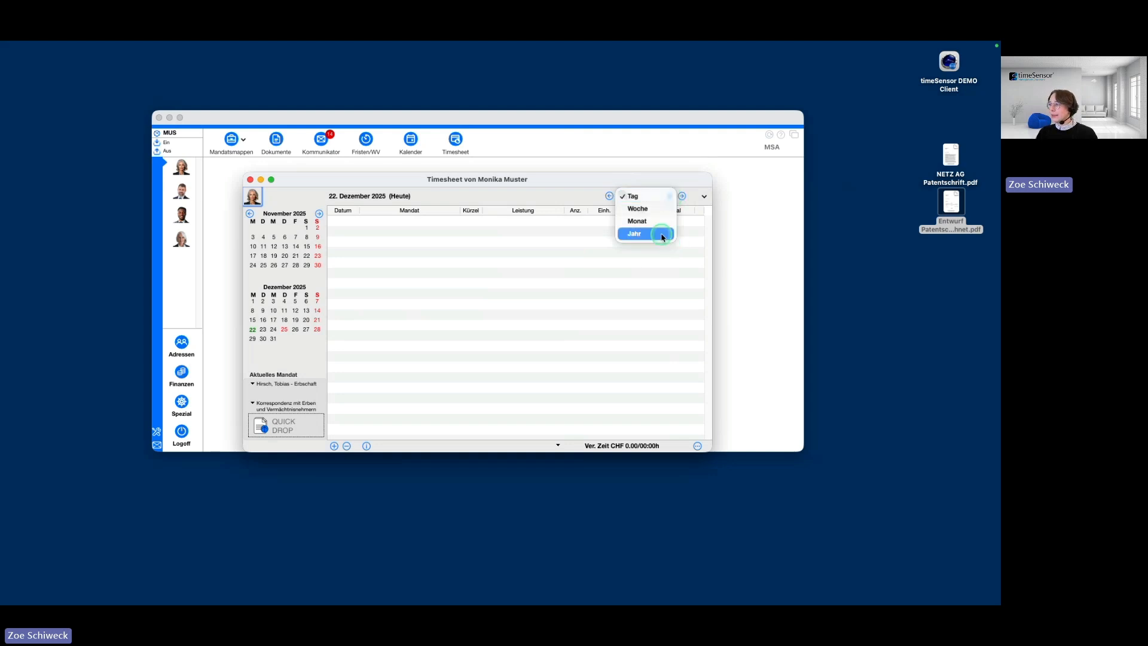
click(663, 221)
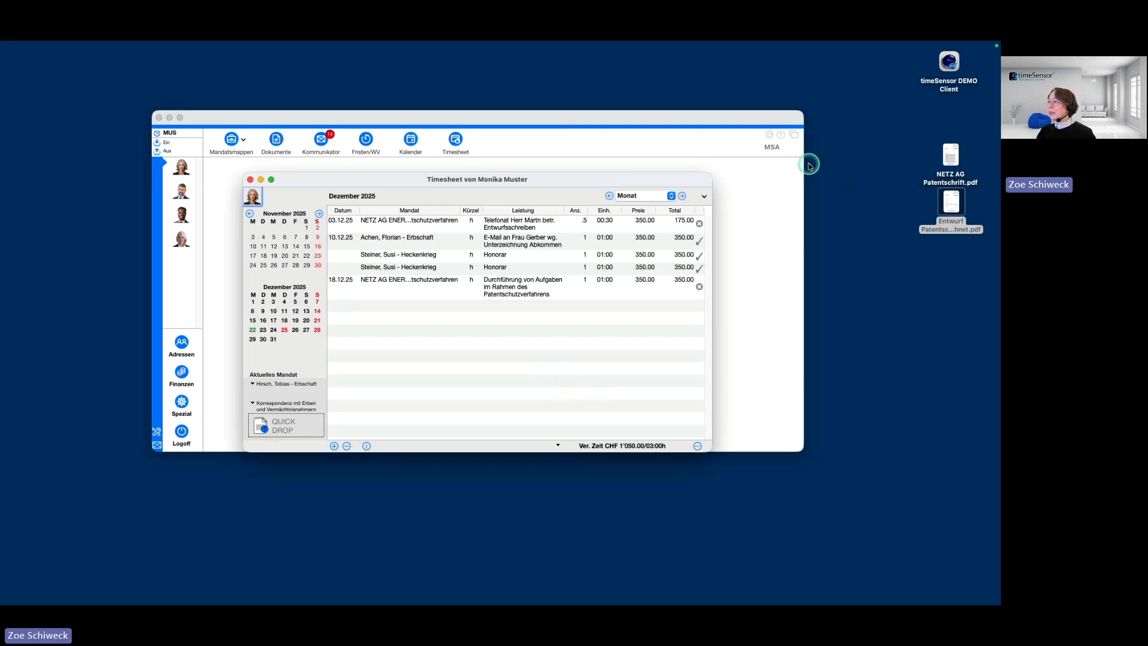
drag(665, 182, 661, 180)
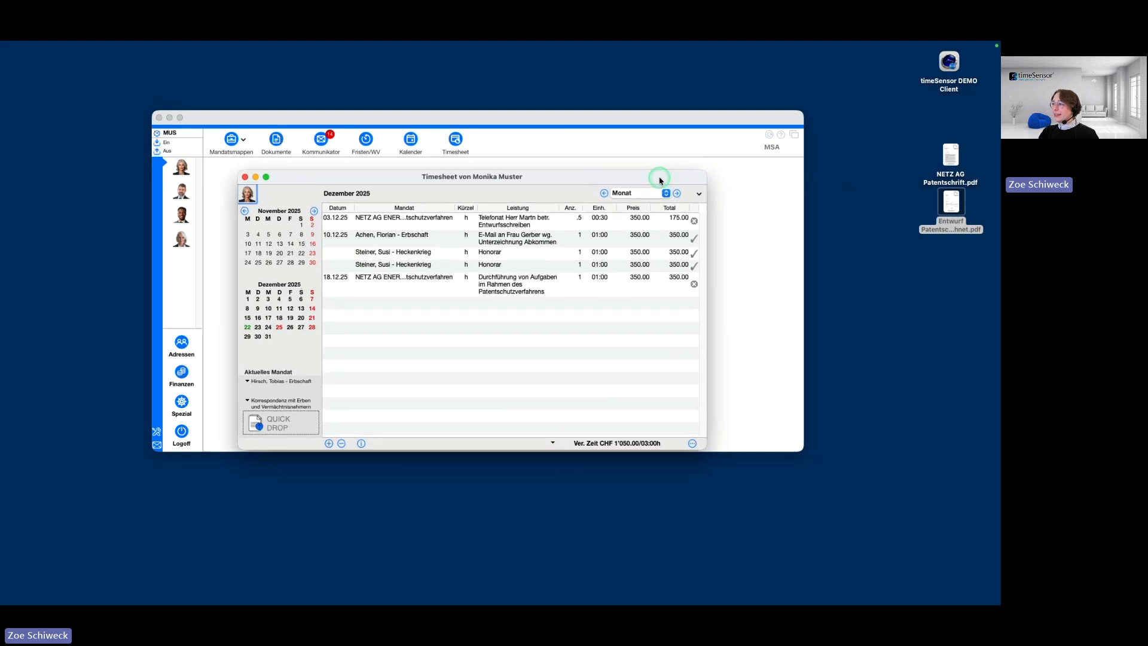
Select the 03.12.25 entry and review the options for summing services, keeping Verrechenbare Zeit summieren.
click(589, 225)
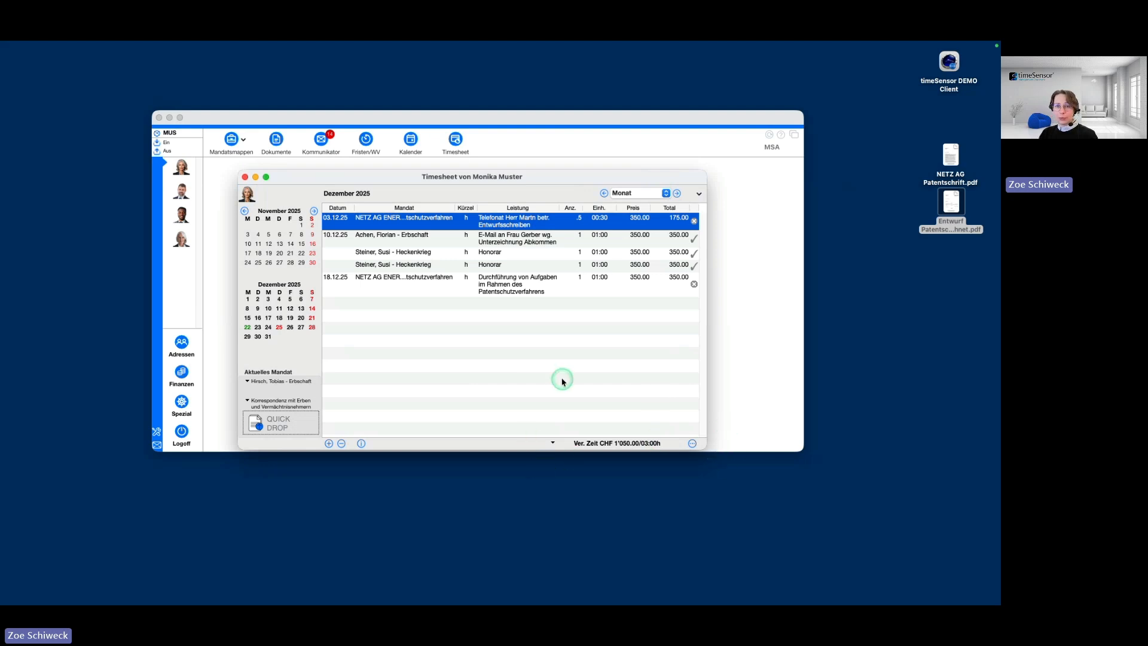
click(552, 442)
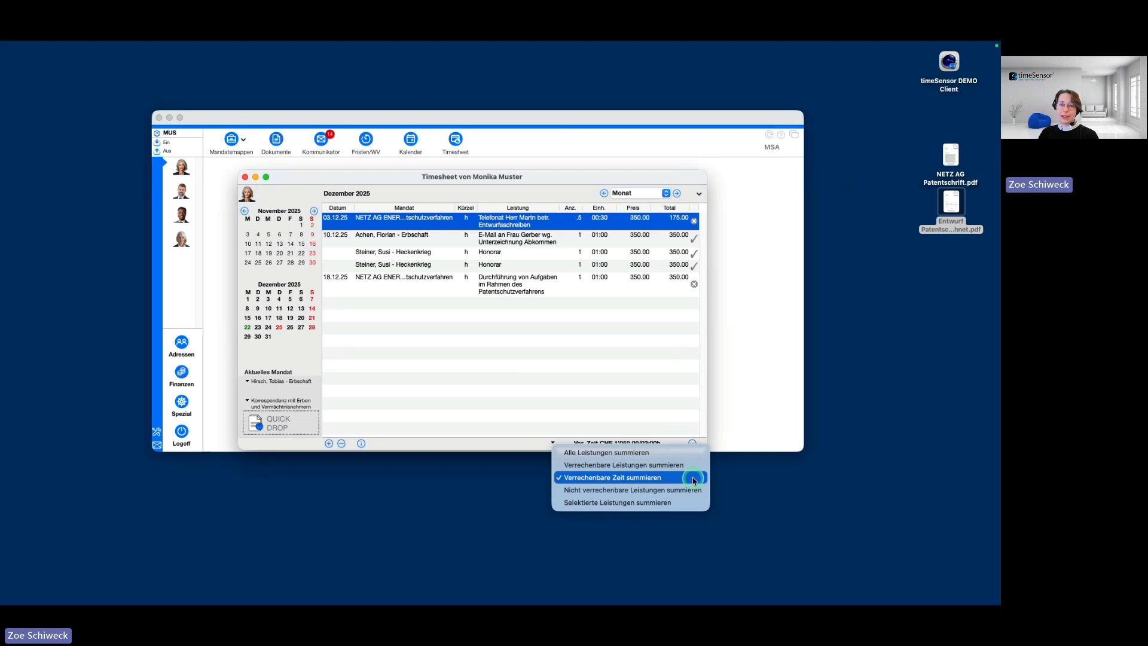
click(632, 353)
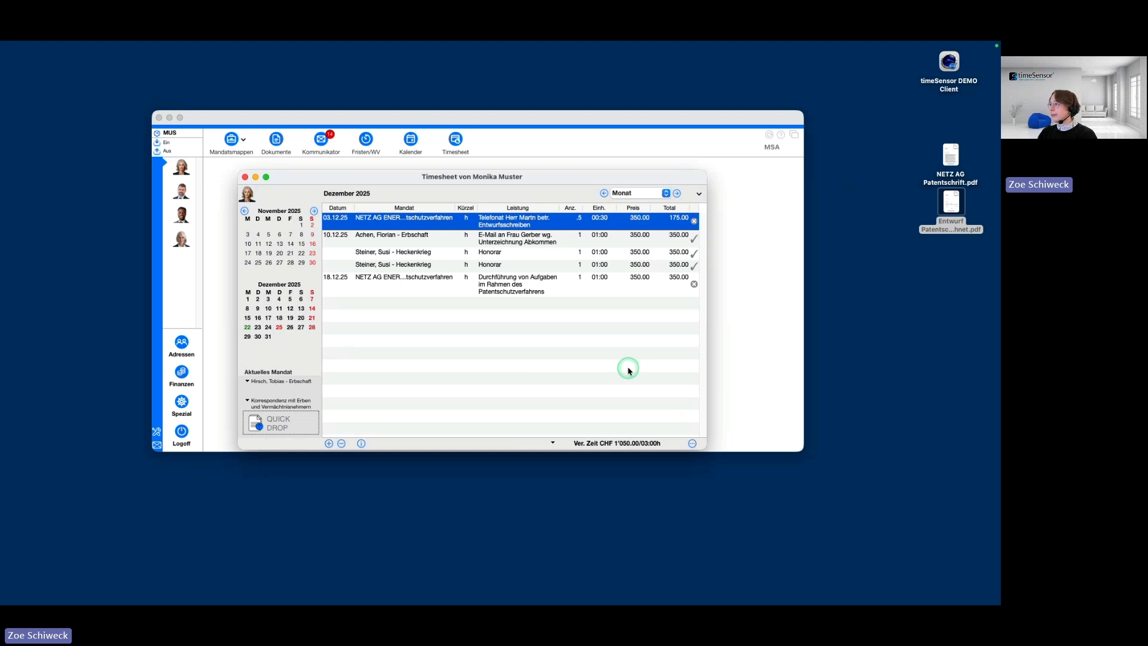
Show the presence-time comparison beside the timesheet and set the displayed period to Tag.
click(699, 196)
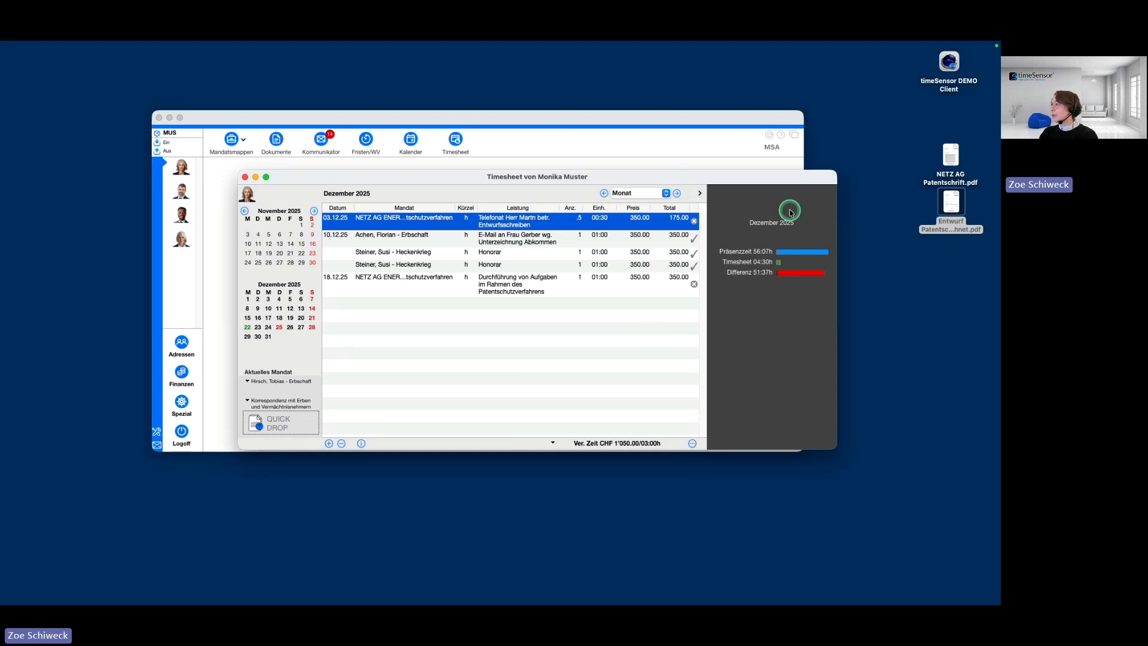
drag(749, 180, 673, 172)
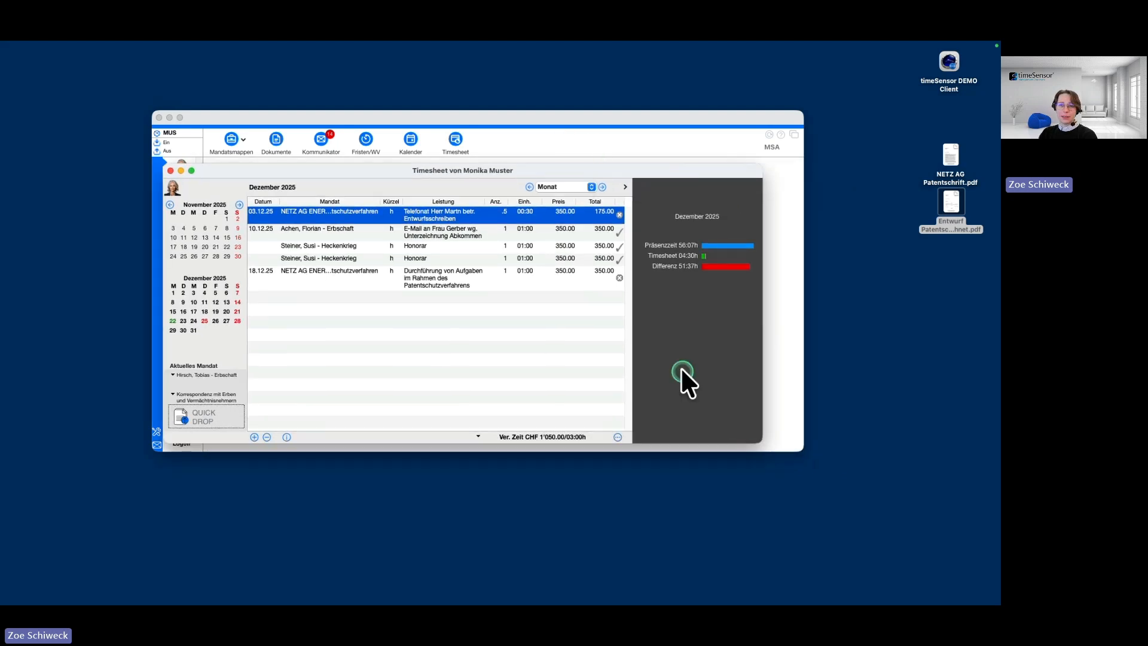
click(591, 186)
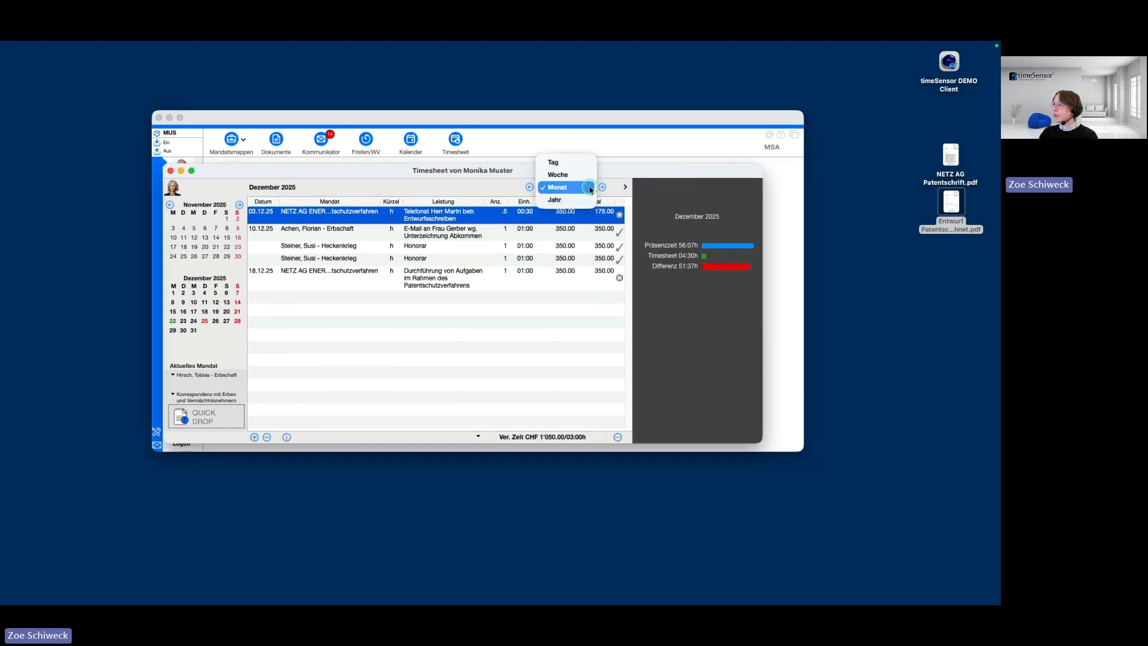
click(585, 164)
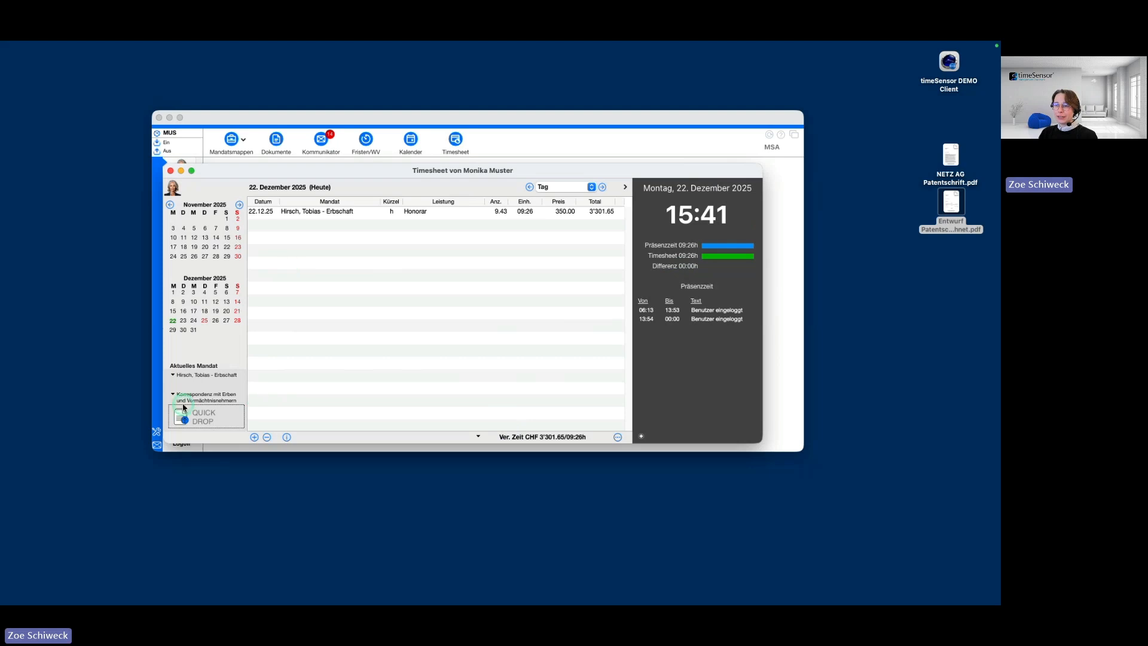
Delete the 22.12.25 Honorar entry from the timesheet and hide the presence-time comparison.
click(335, 212)
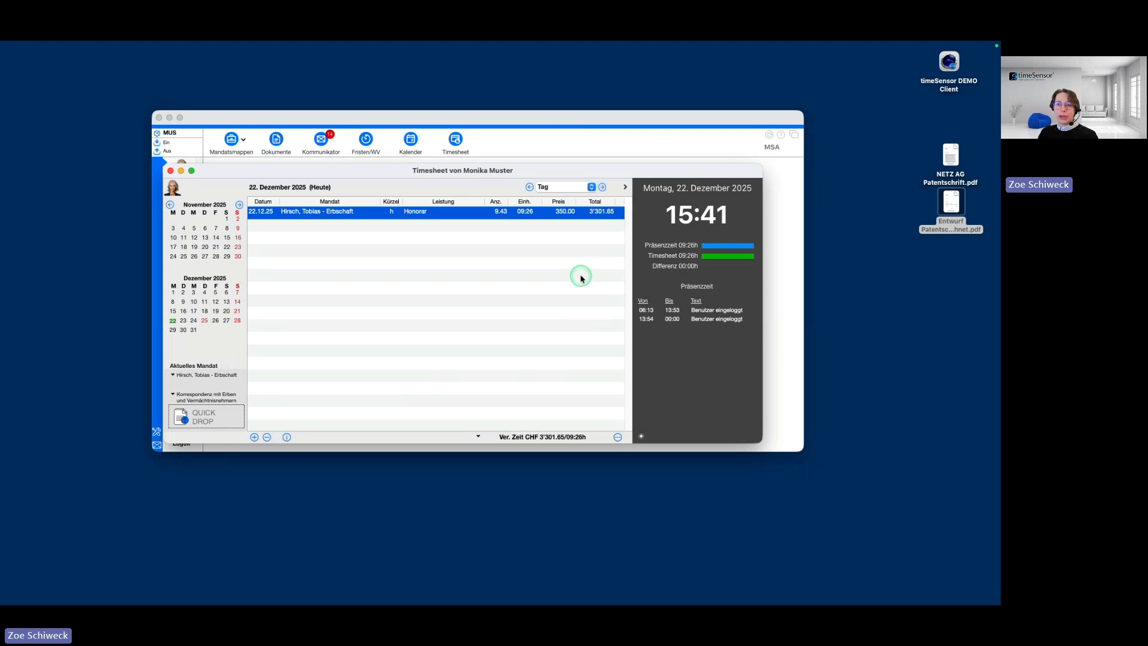
click(267, 437)
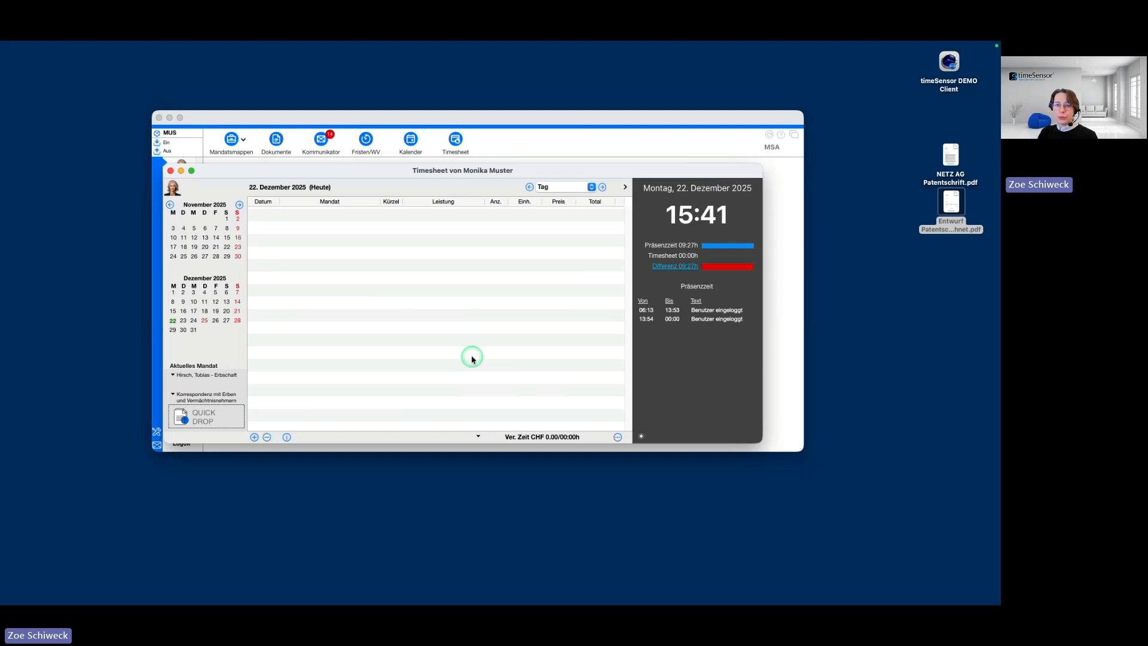
click(625, 187)
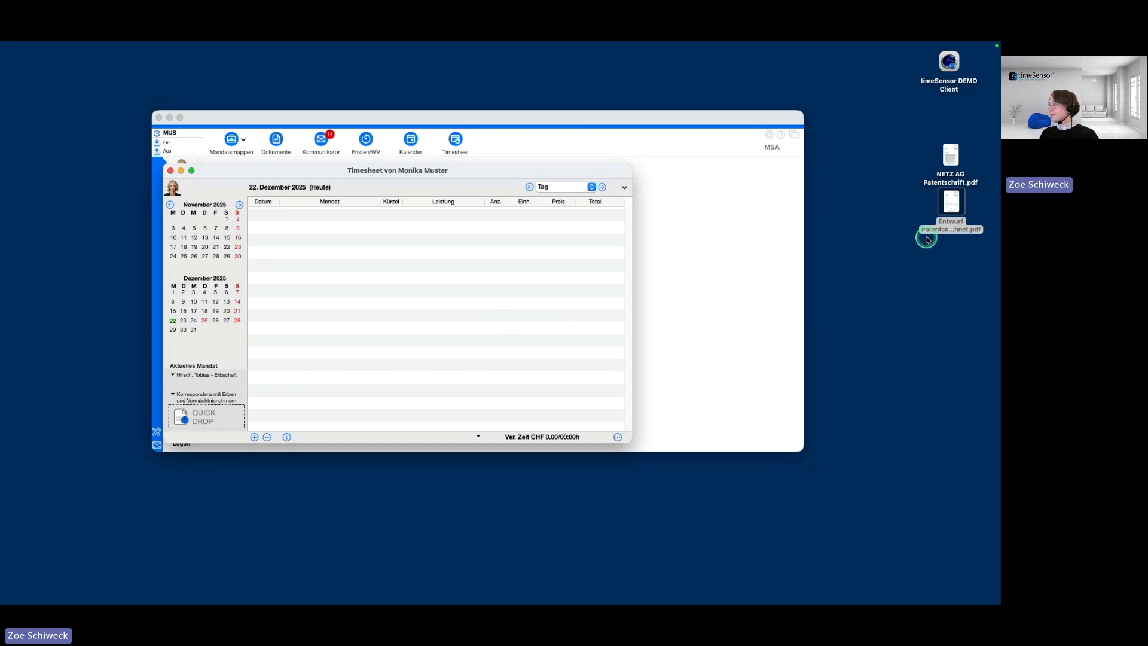
click(948, 238)
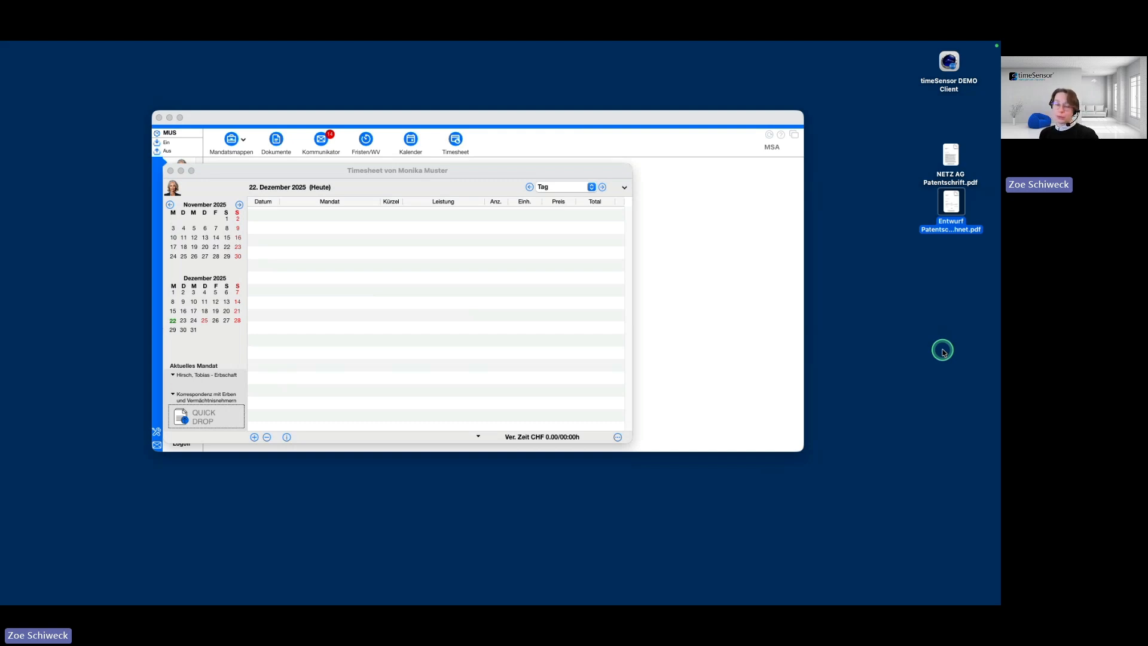
click(364, 225)
drag(411, 174, 415, 173)
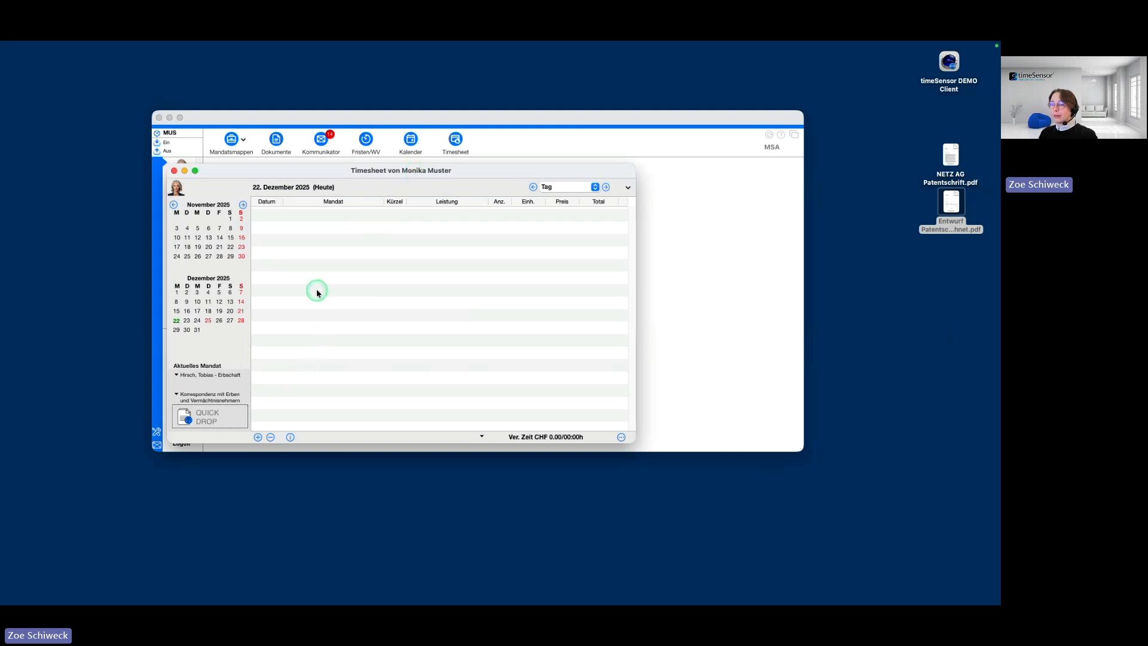
Create a 22.12.25 timesheet entry for the NETZ AG ENERGIE patent protection mandate, found with "netz", using the service code h - Honorar.
double_click(264, 218)
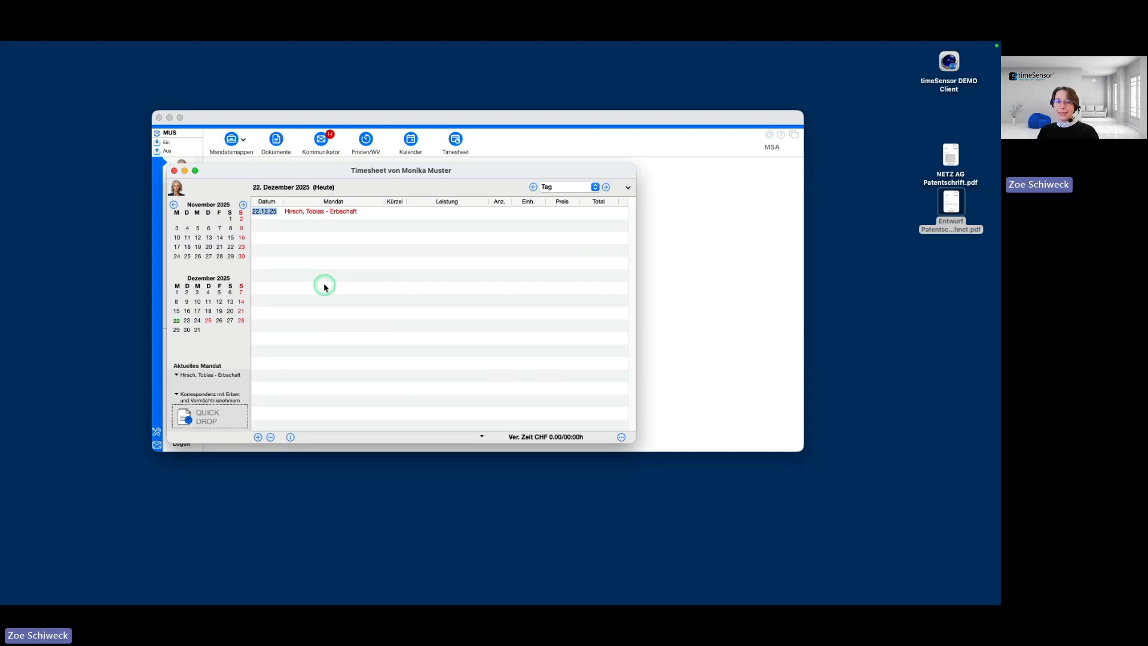
key(Tab)
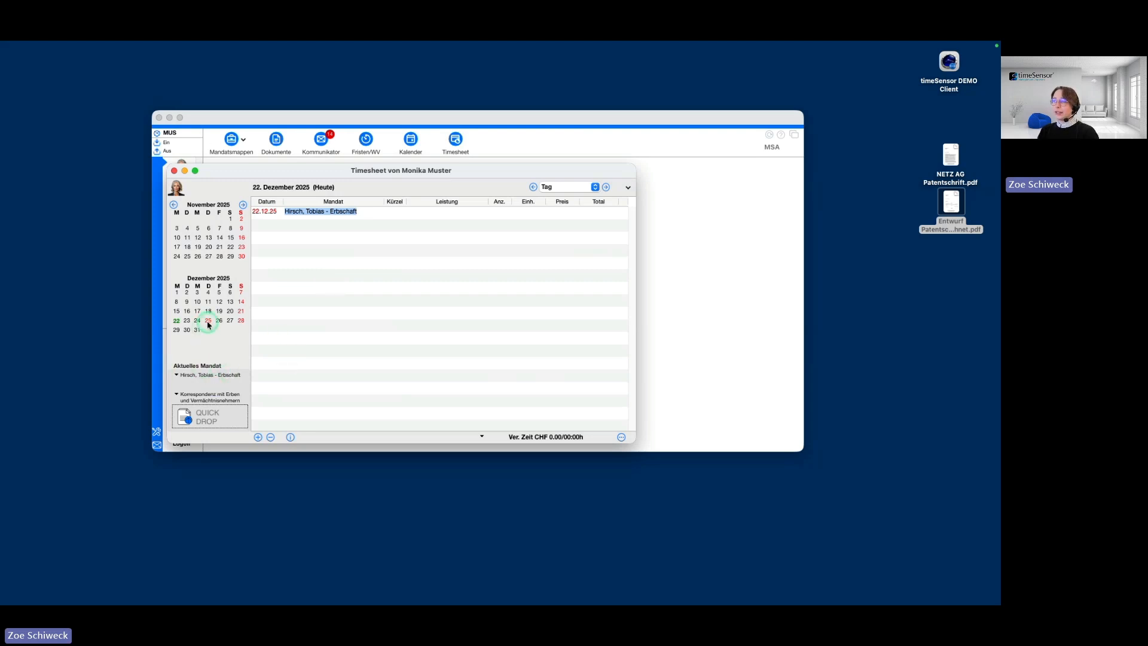
text(ne)
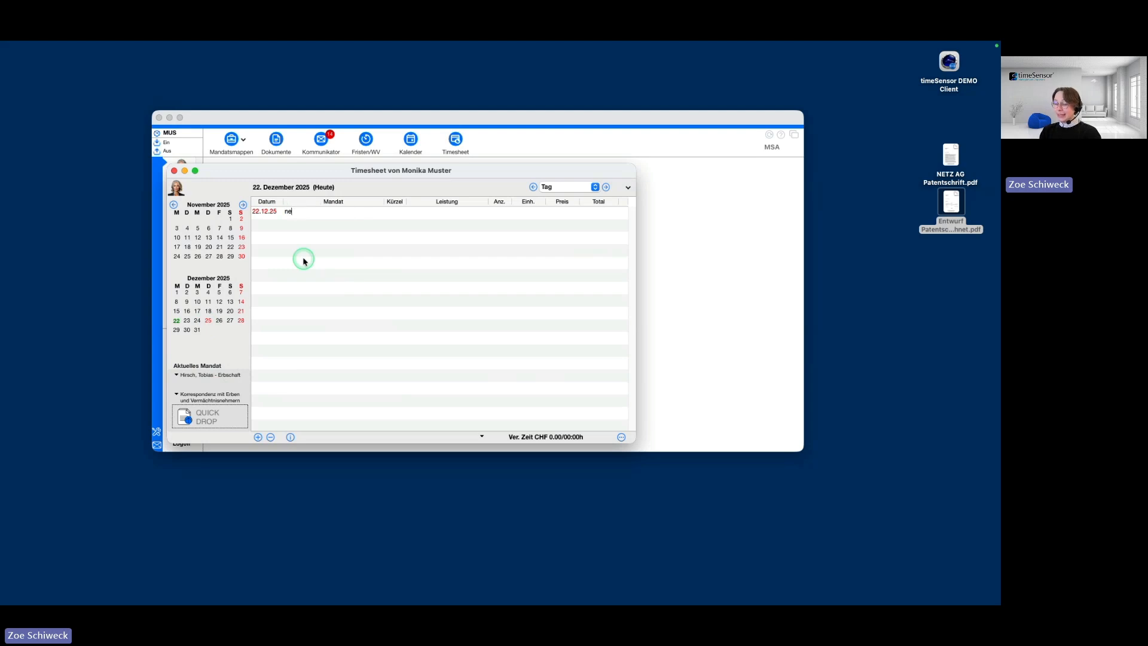
text(tz)
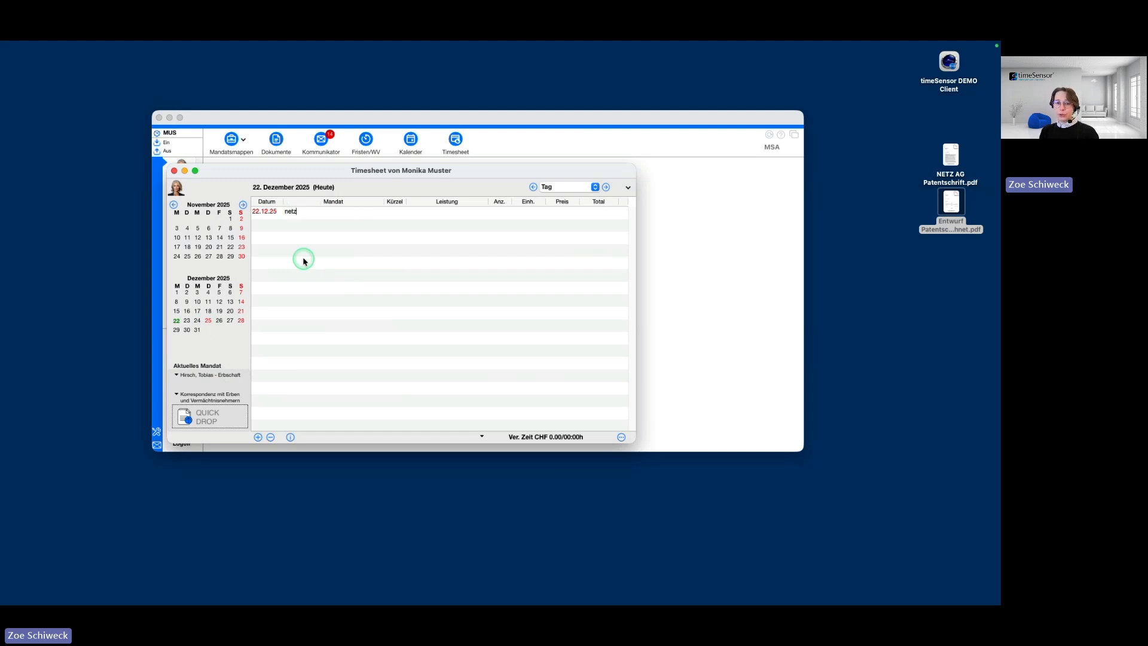
key(Tab)
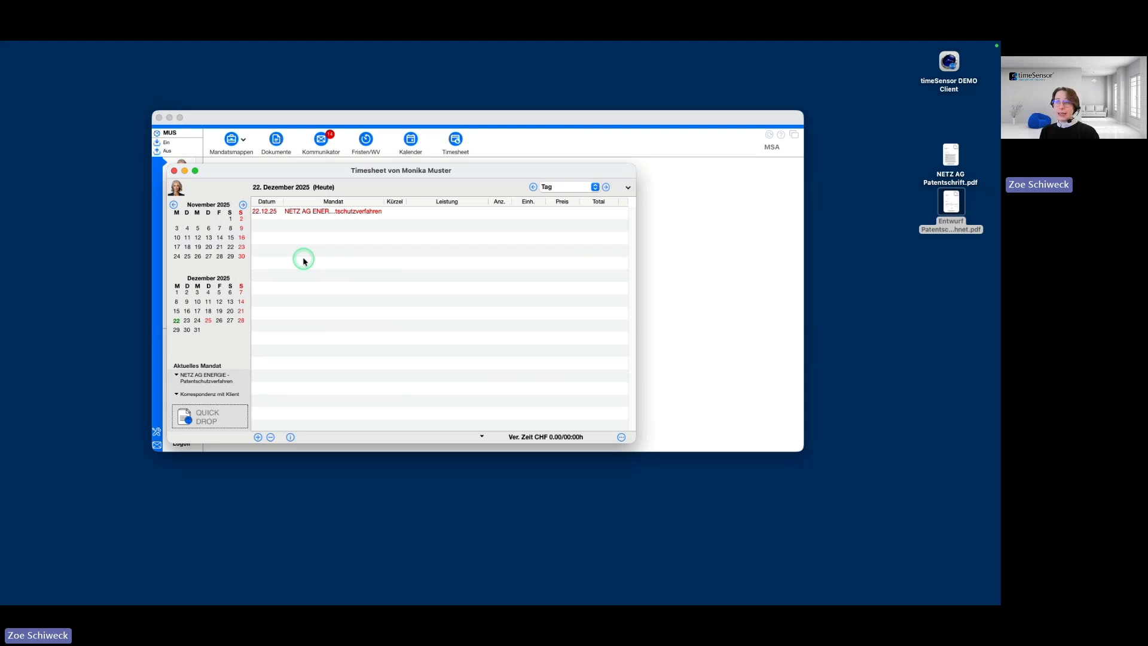
right_click(304, 261)
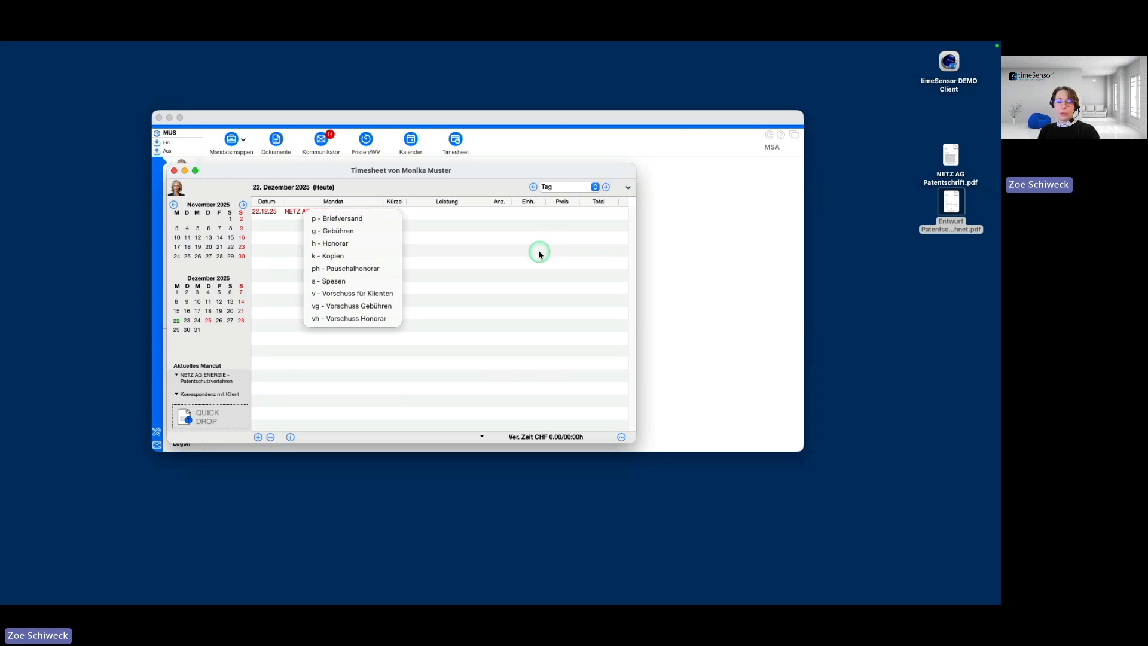
click(377, 244)
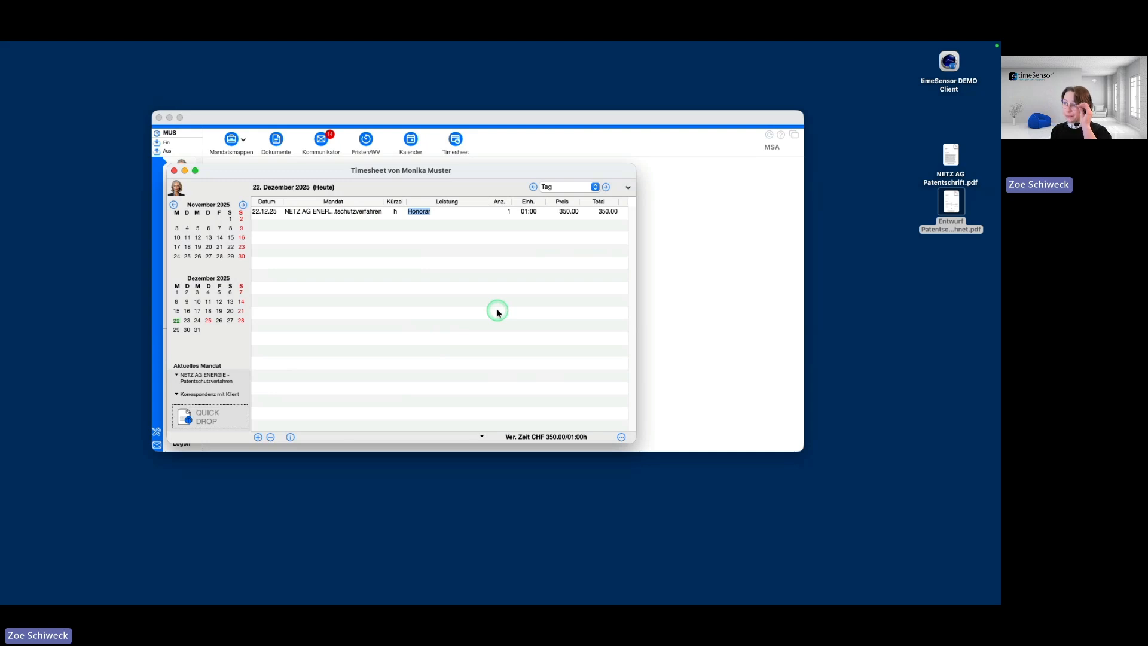
Replace the new Honorar entry's service description with "Entwurf Schreiben Patentschutz".
click(455, 213)
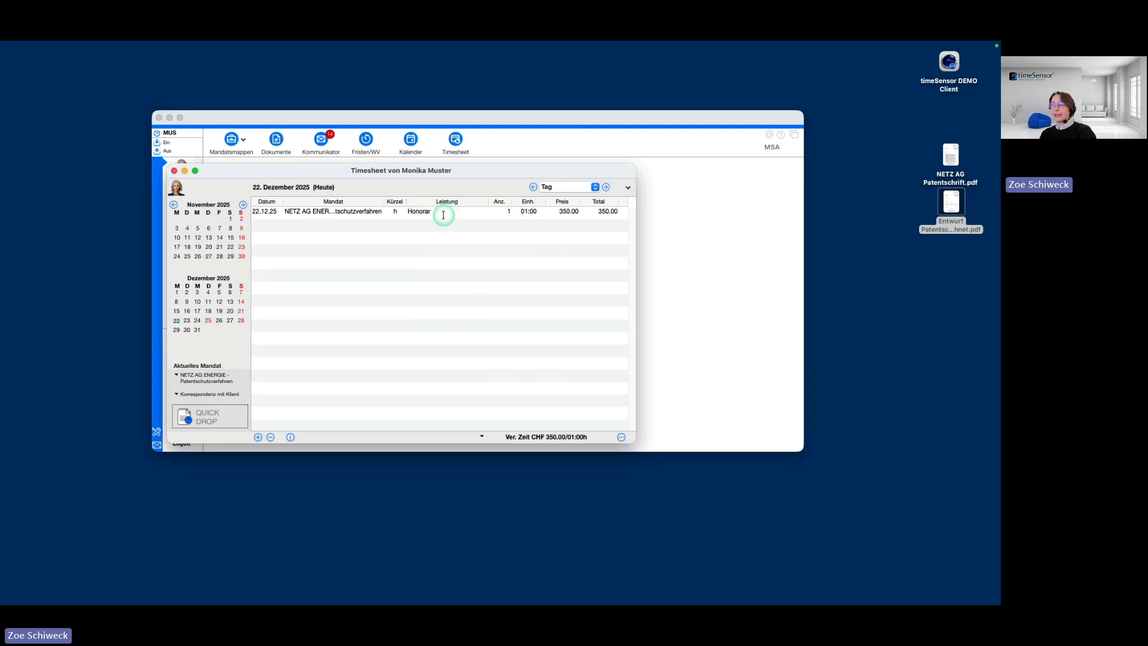
drag(439, 213, 368, 213)
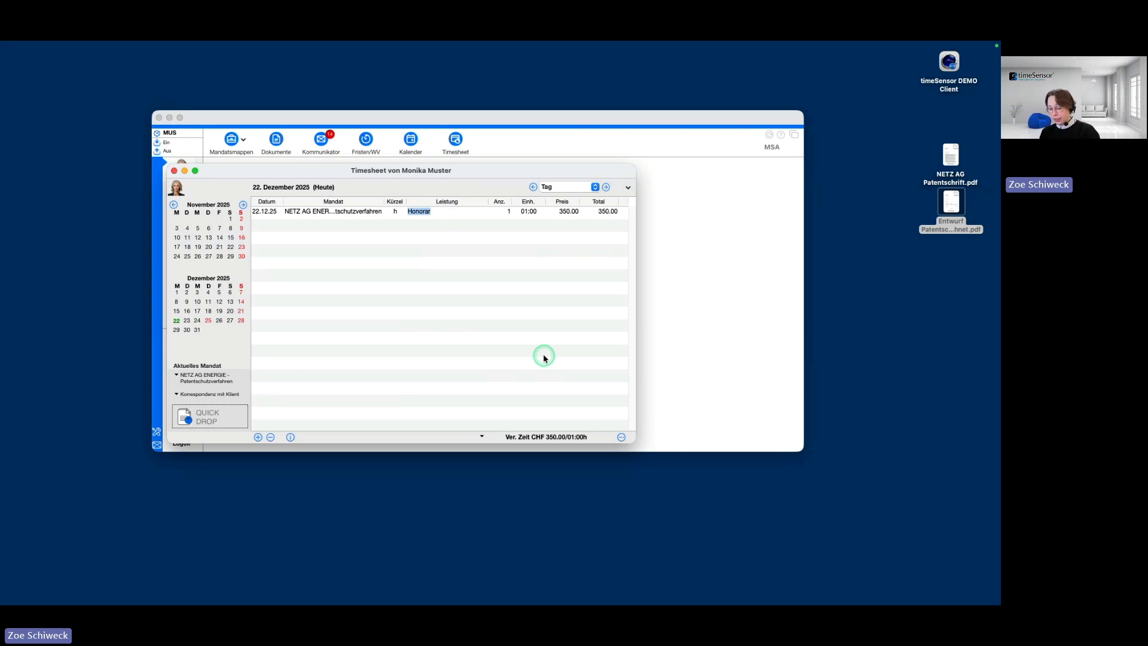
text(Entwur)
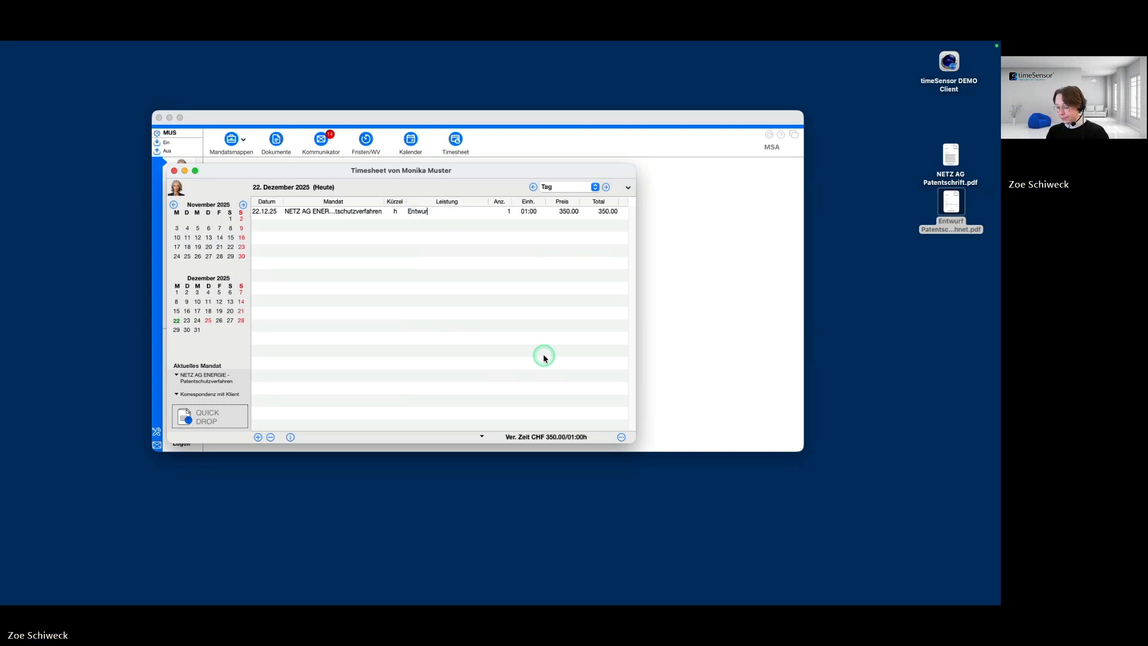
text(f Schre)
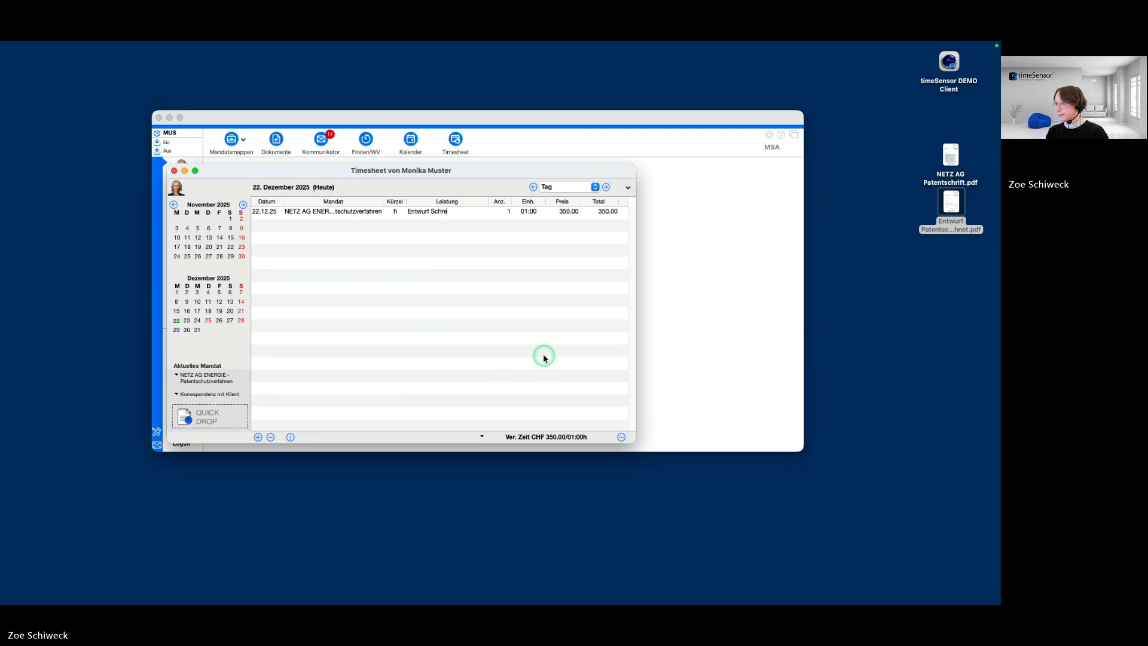
text(iben Patentschutz)
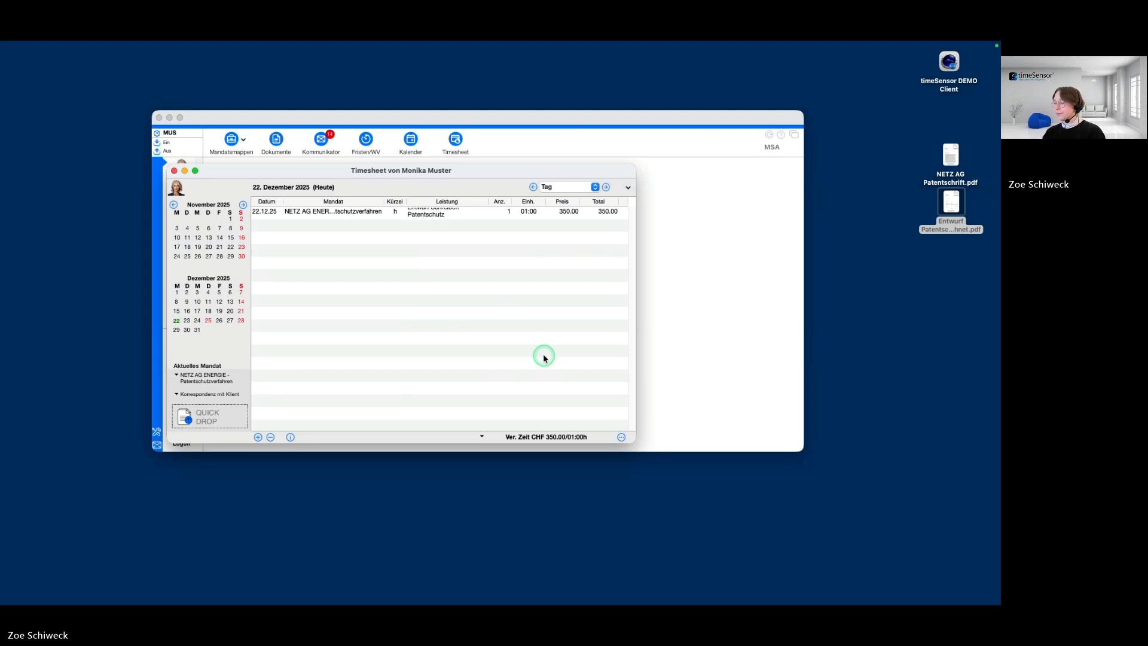
key(Return)
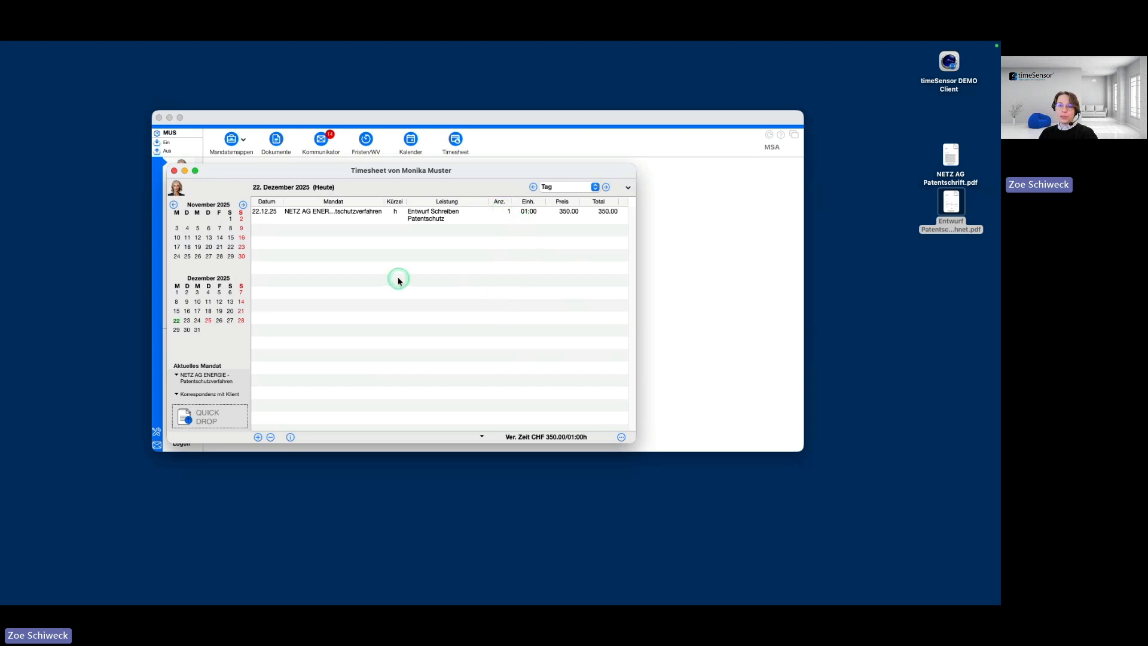
Set the duration of the Entwurf Schreiben Patentschutz entry to 1:30 by extending its service code to h1:30.
click(396, 213)
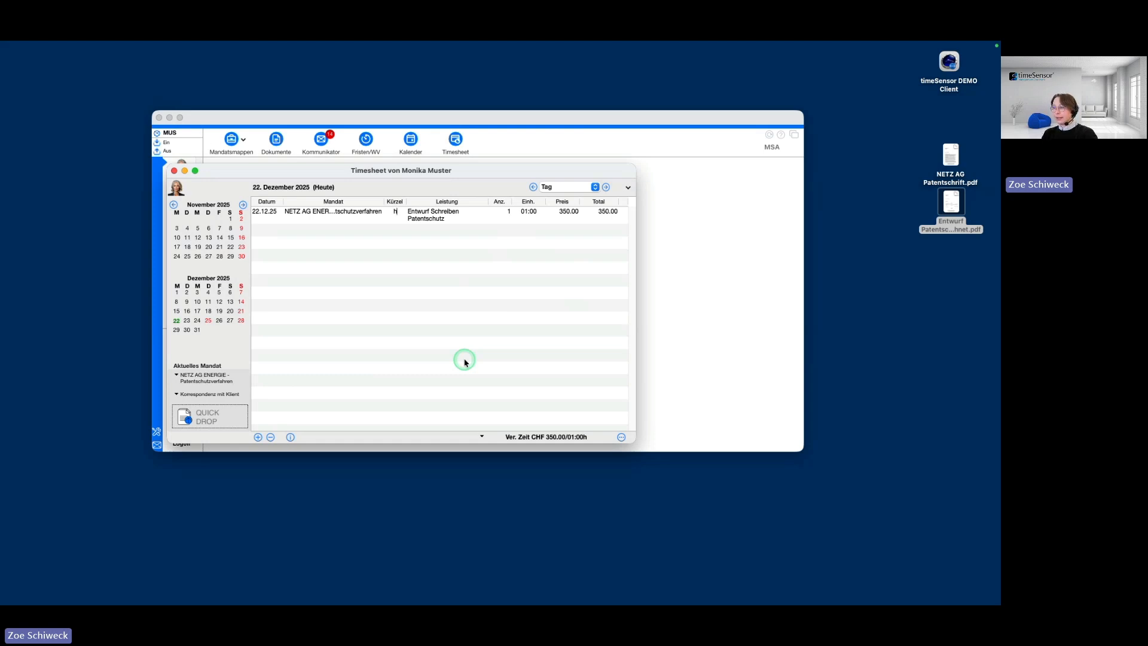
text(1:30)
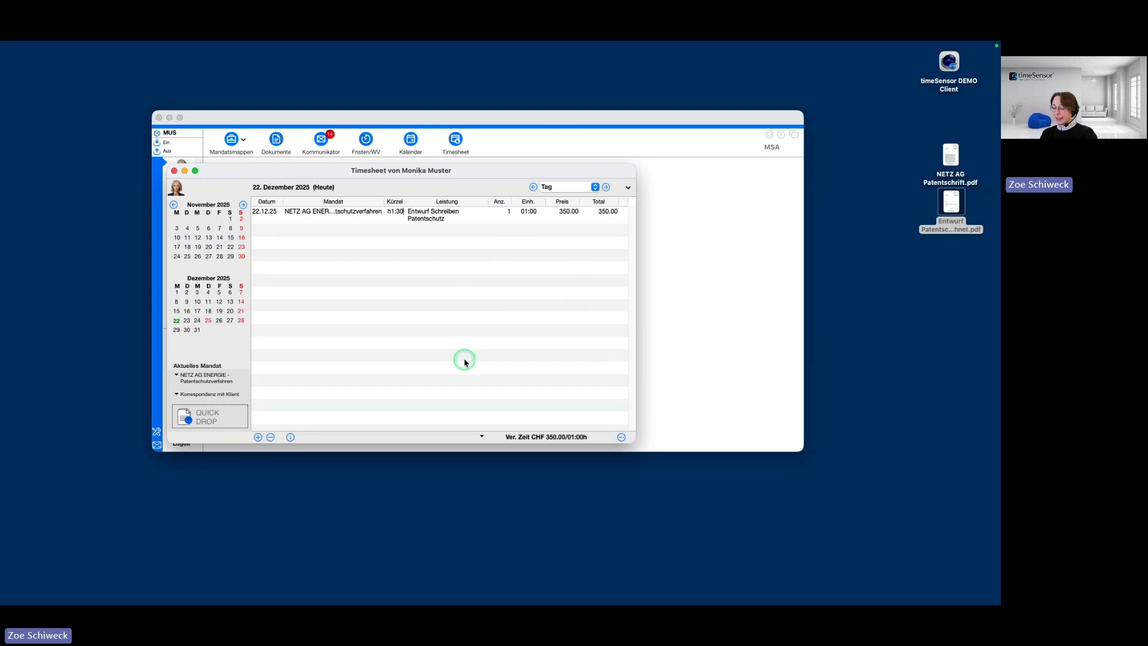
key(Return)
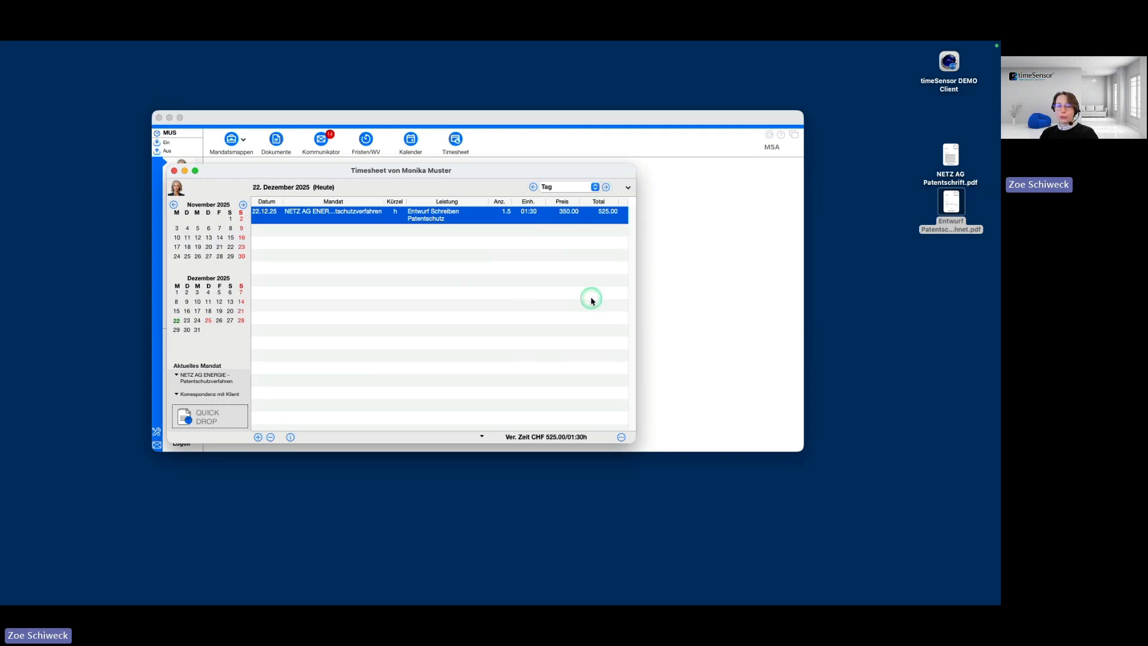
click(538, 277)
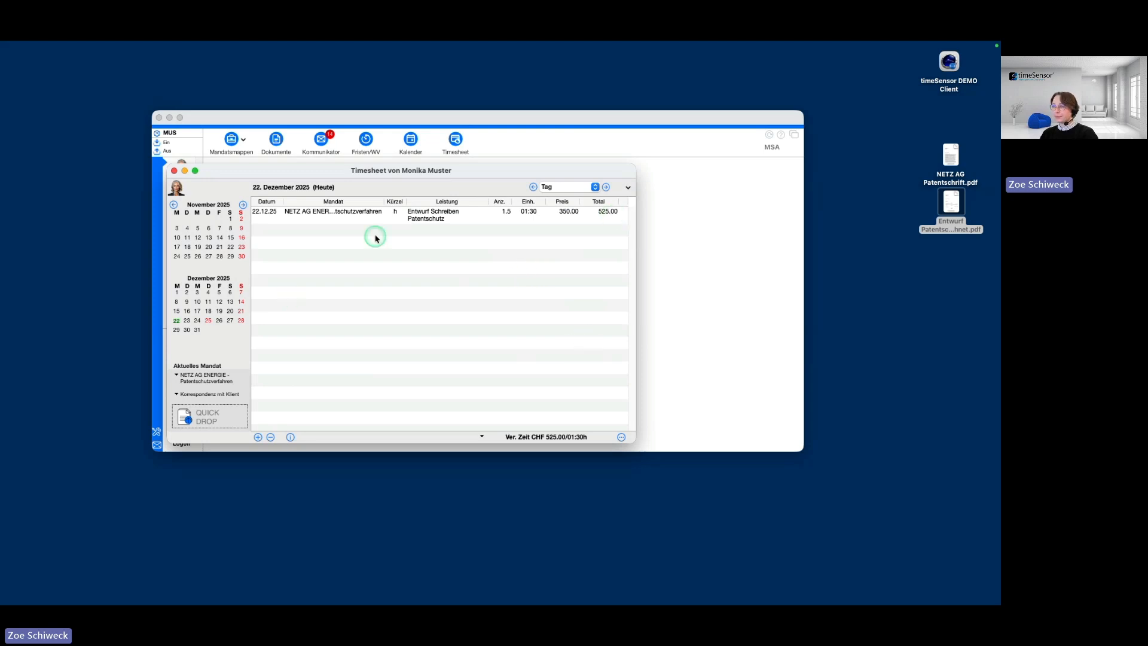
click(374, 217)
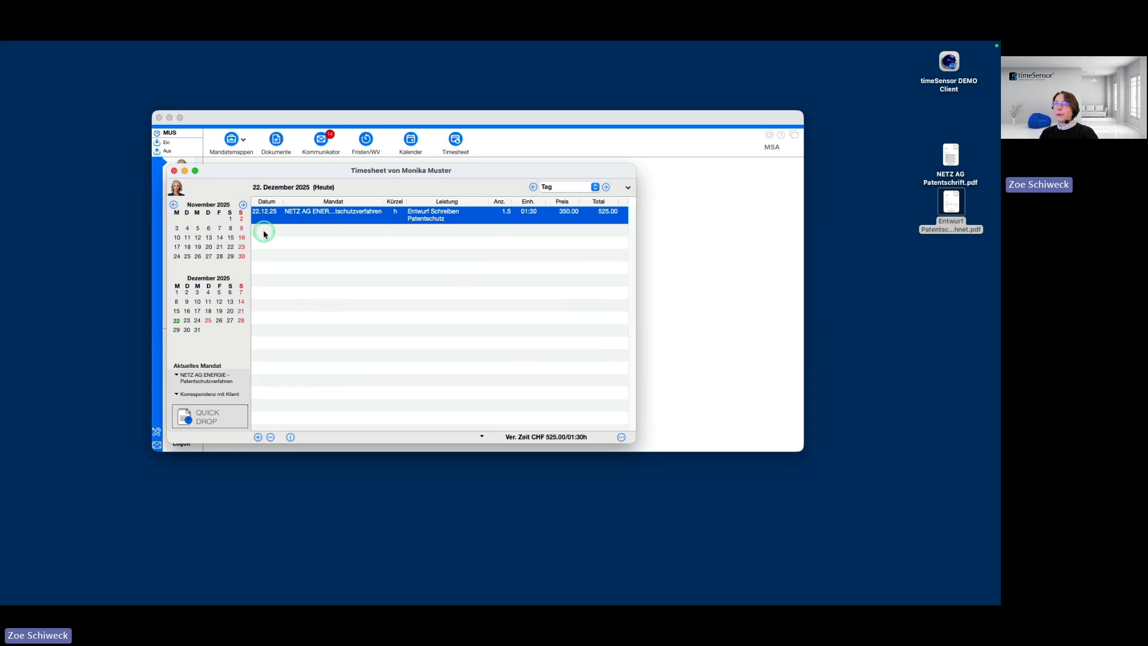
click(312, 278)
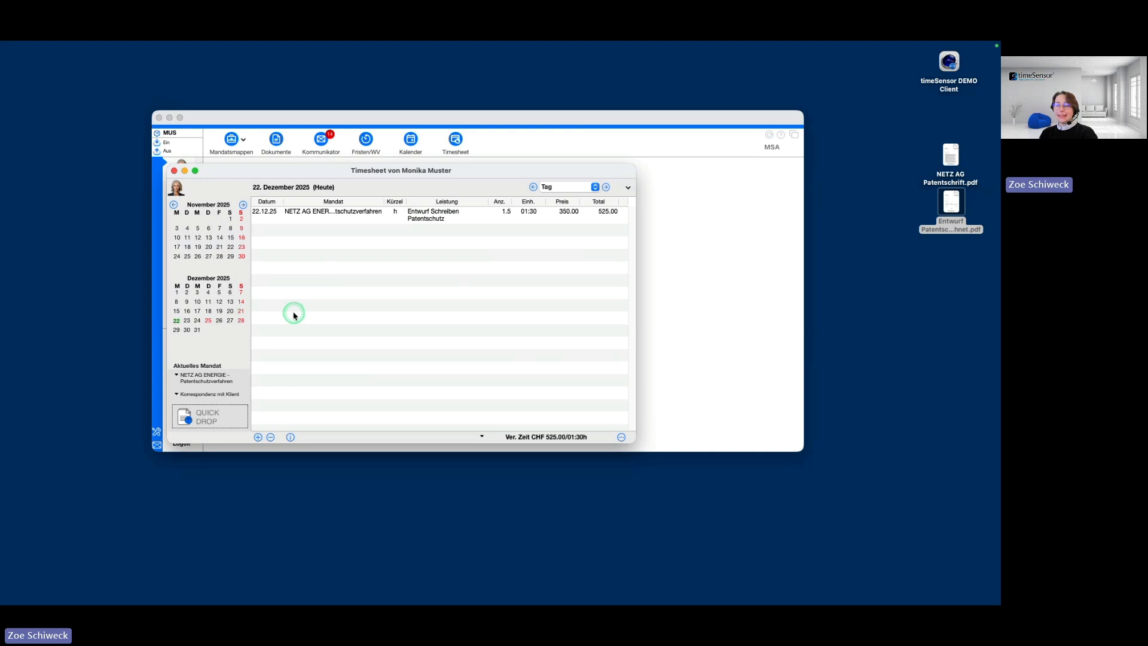
Add fee and copy entries for the same NETZ AG mandate using the combined service code h10k5.
double_click(258, 232)
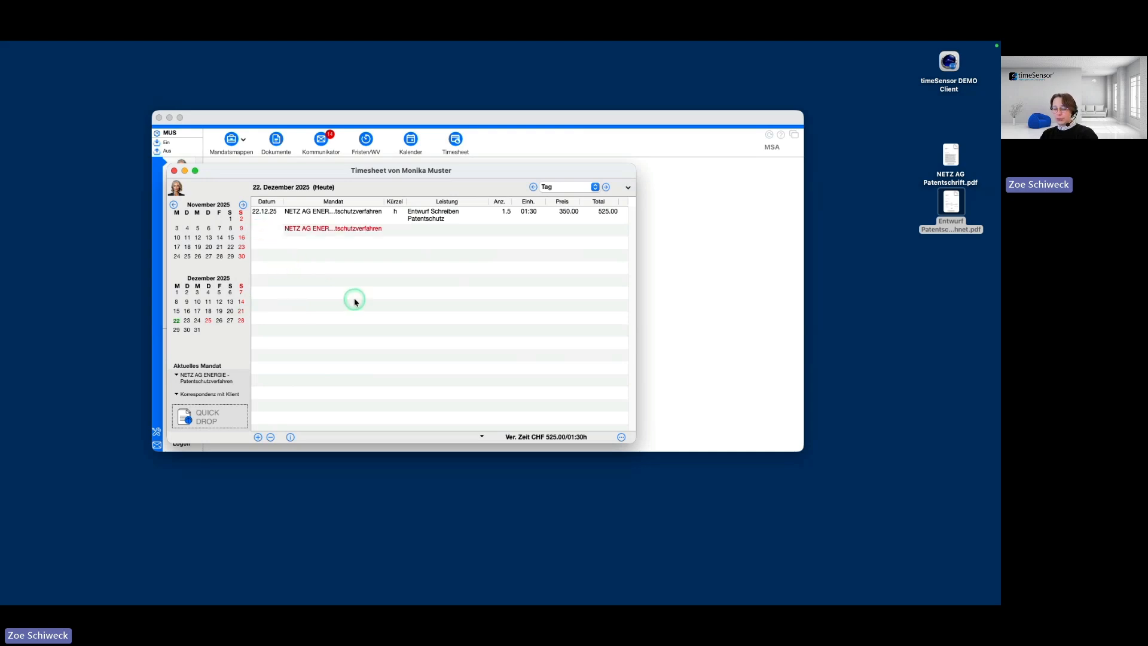
key(Tab)
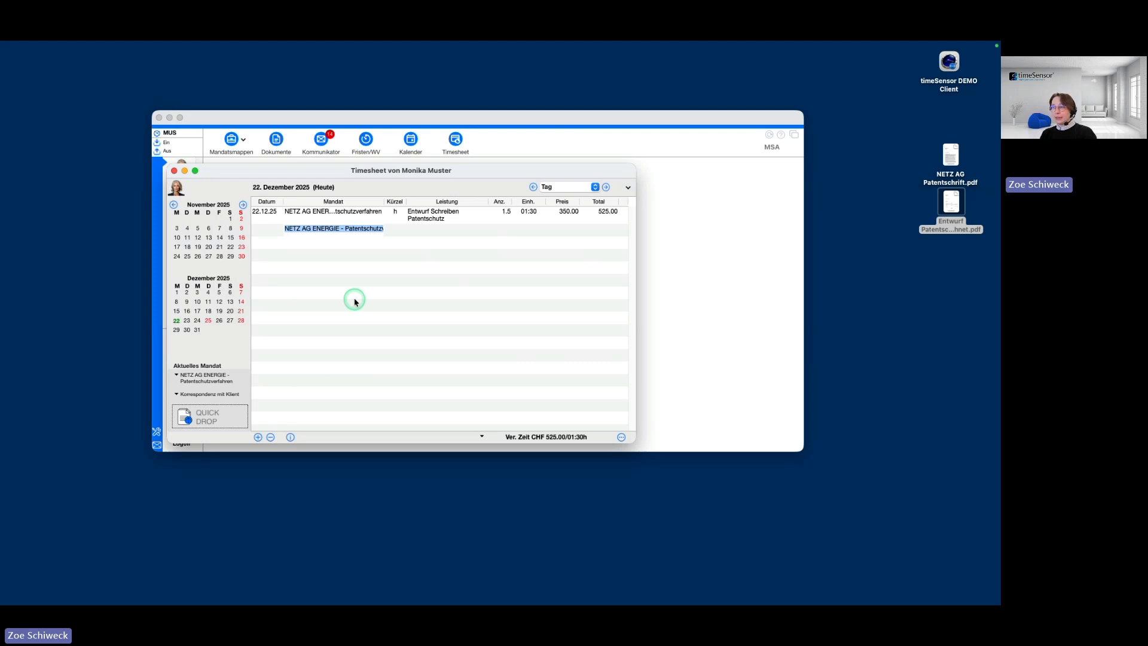
key(Tab)
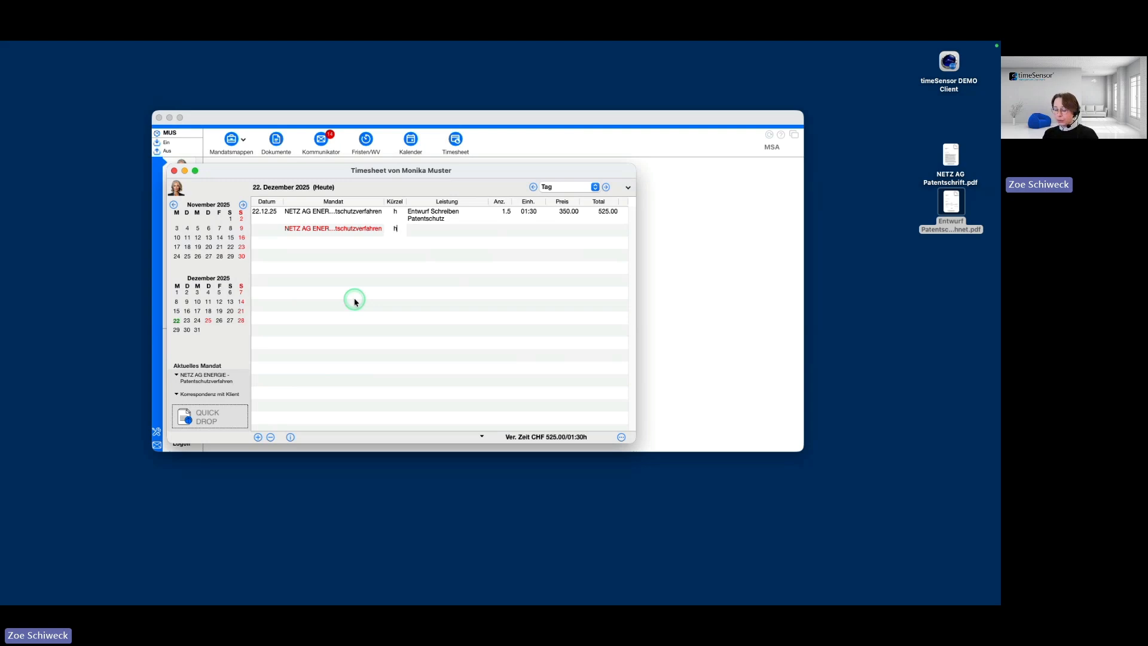
text(10)
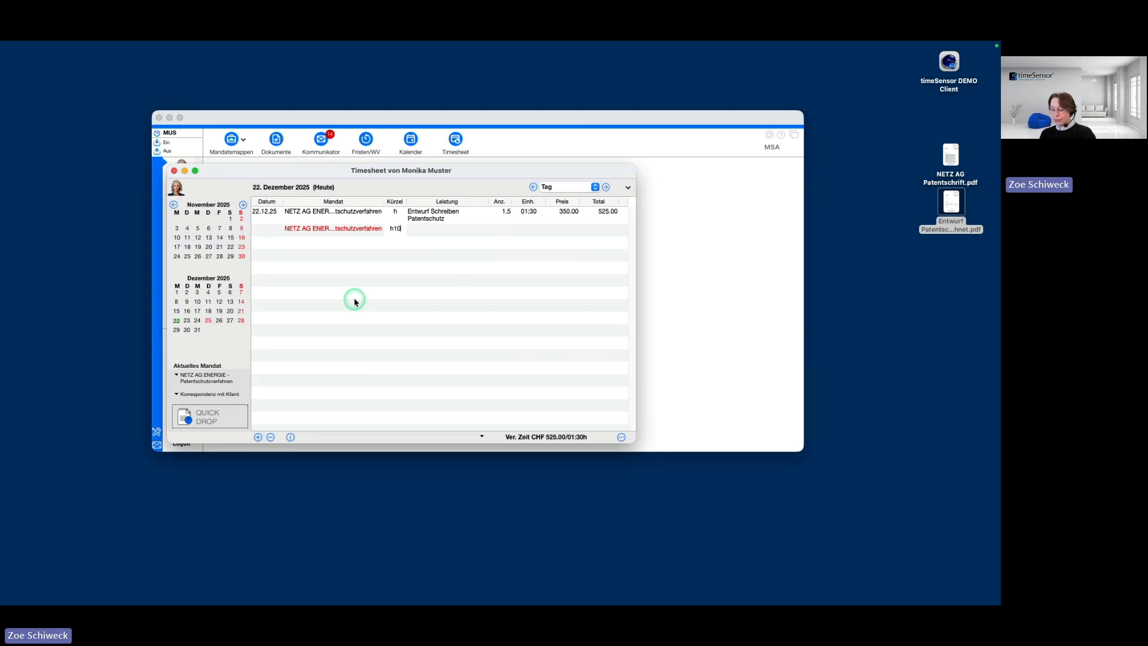
text(k)
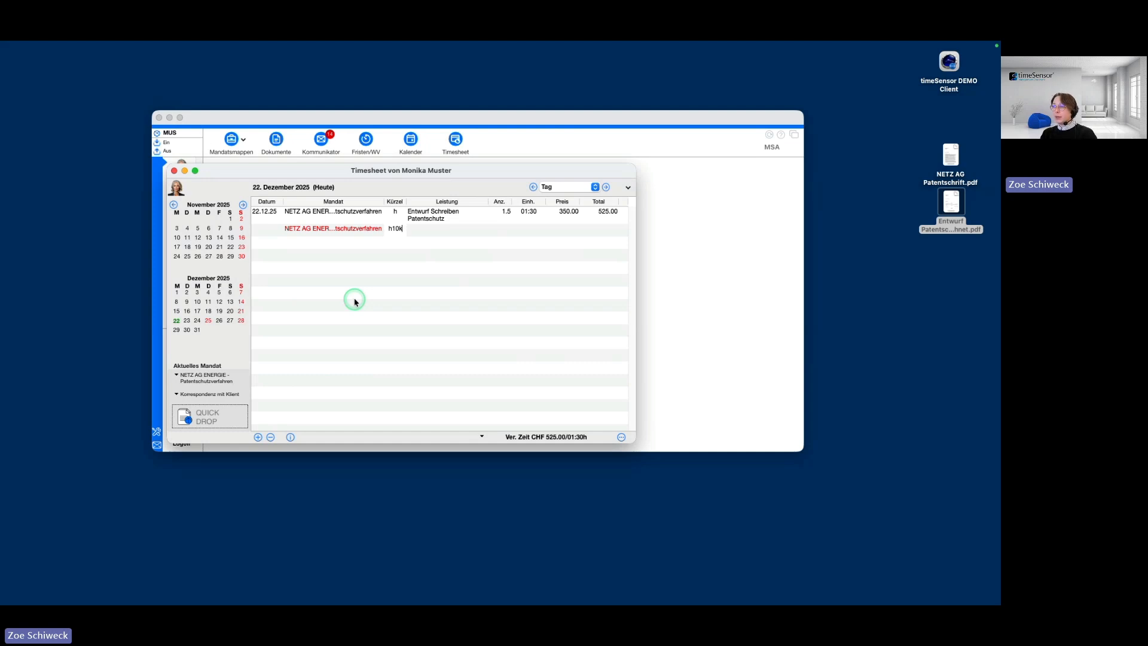
text(5)
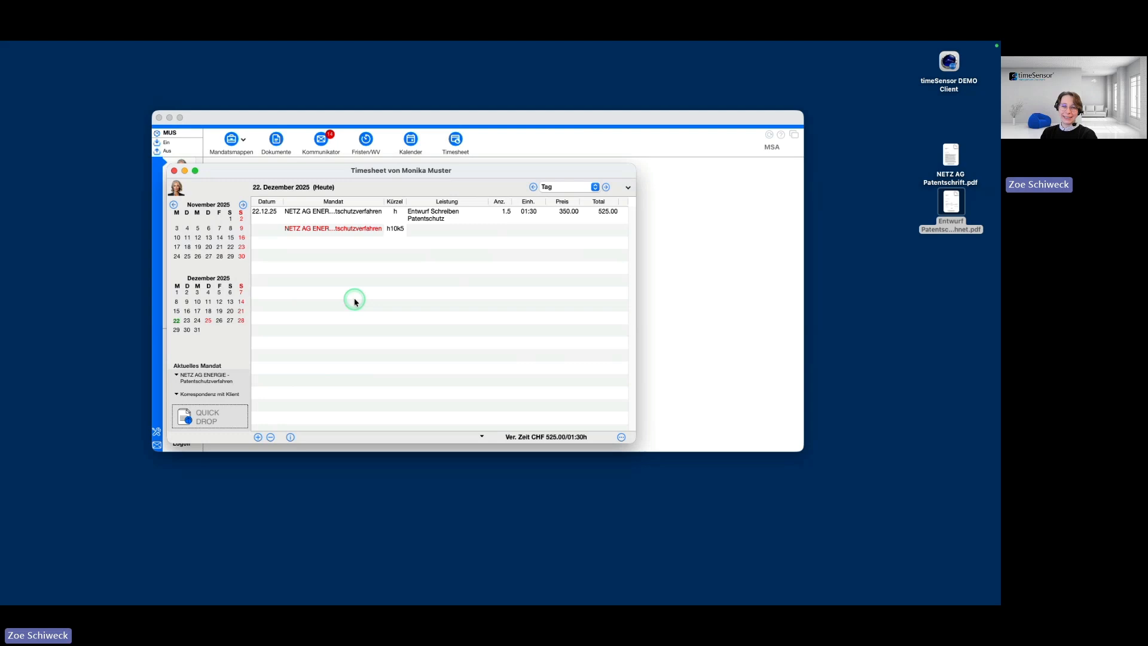
key(Return)
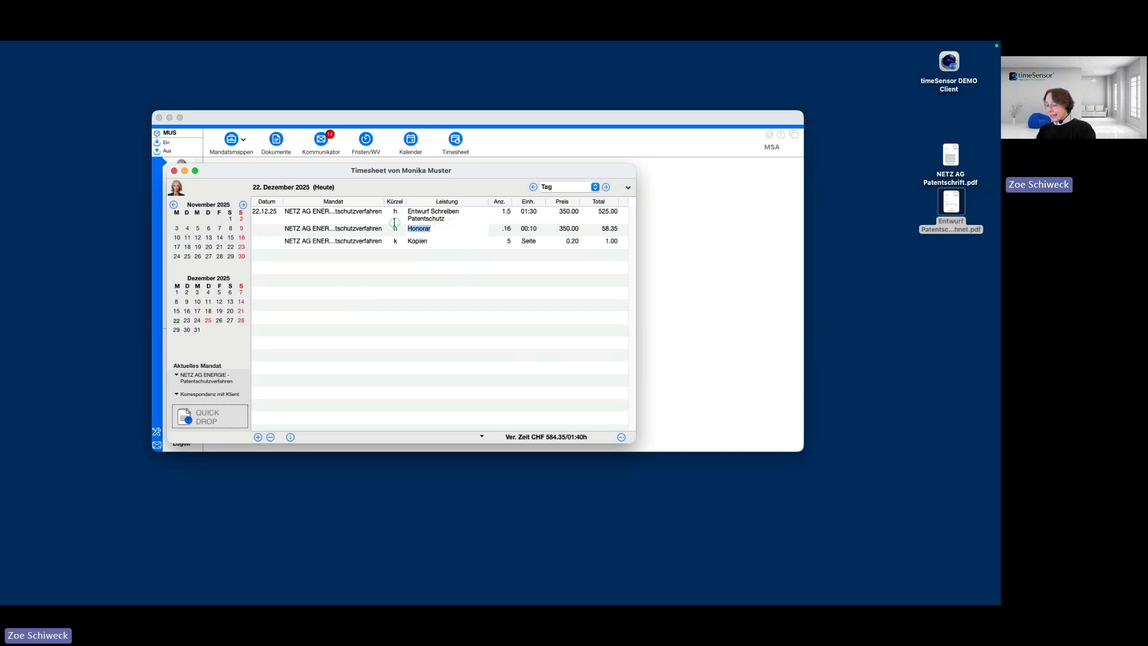
Replace the description of the 10-minute Honorar entry with "Breihf in Briehfkasten geforfen".
key(BackSpace)
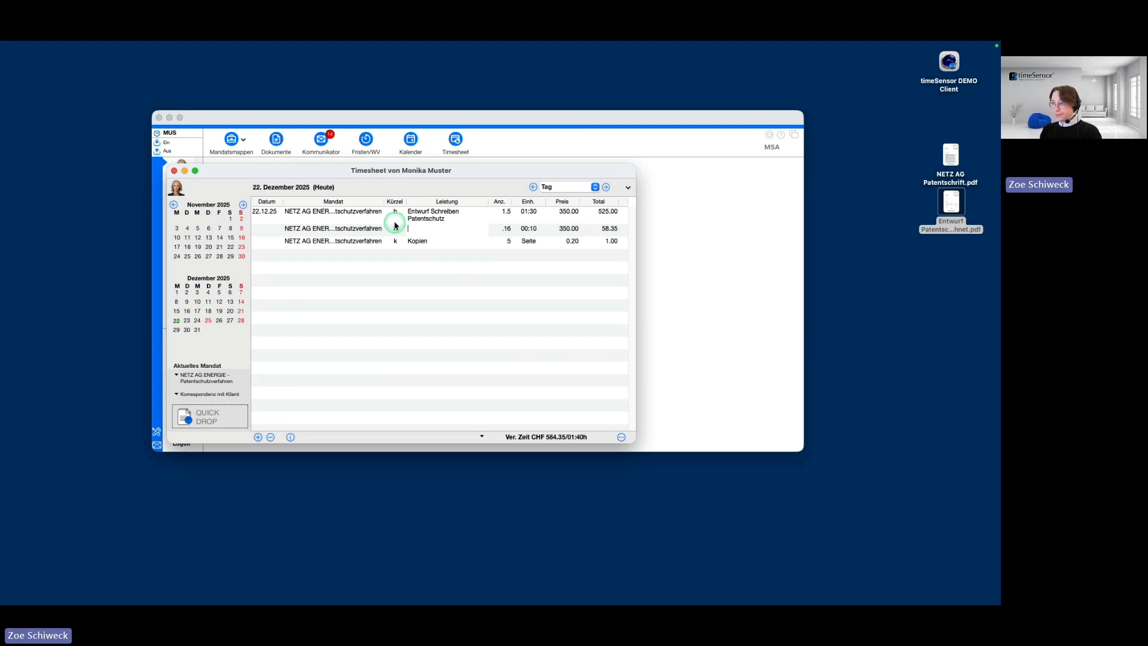
text(Bre)
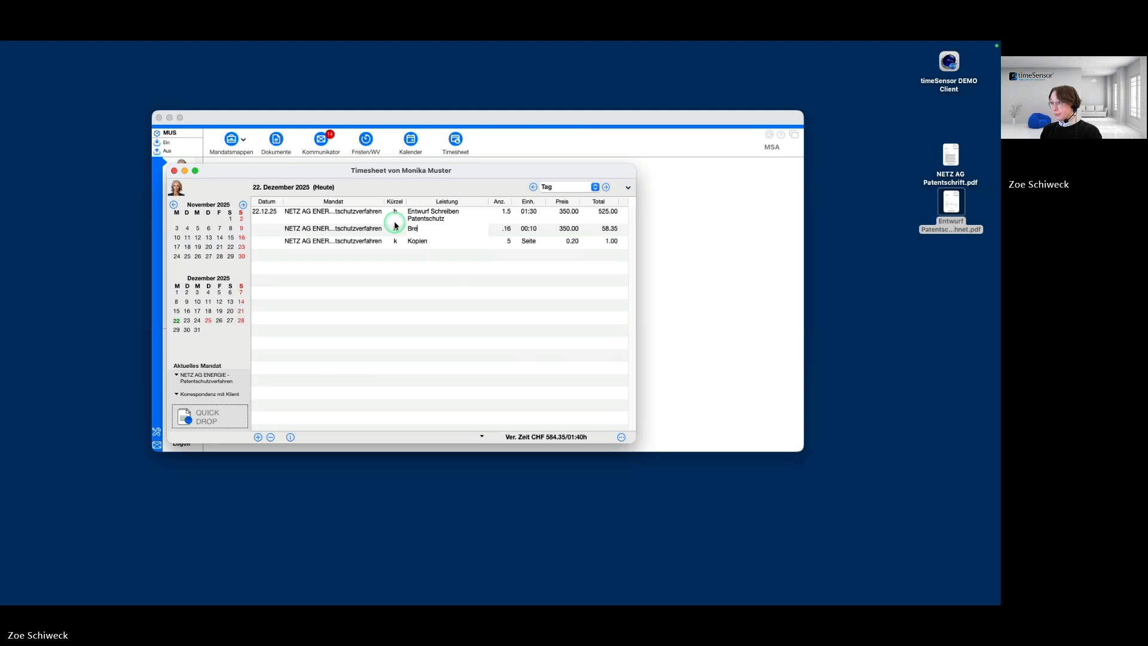
text(ihf i)
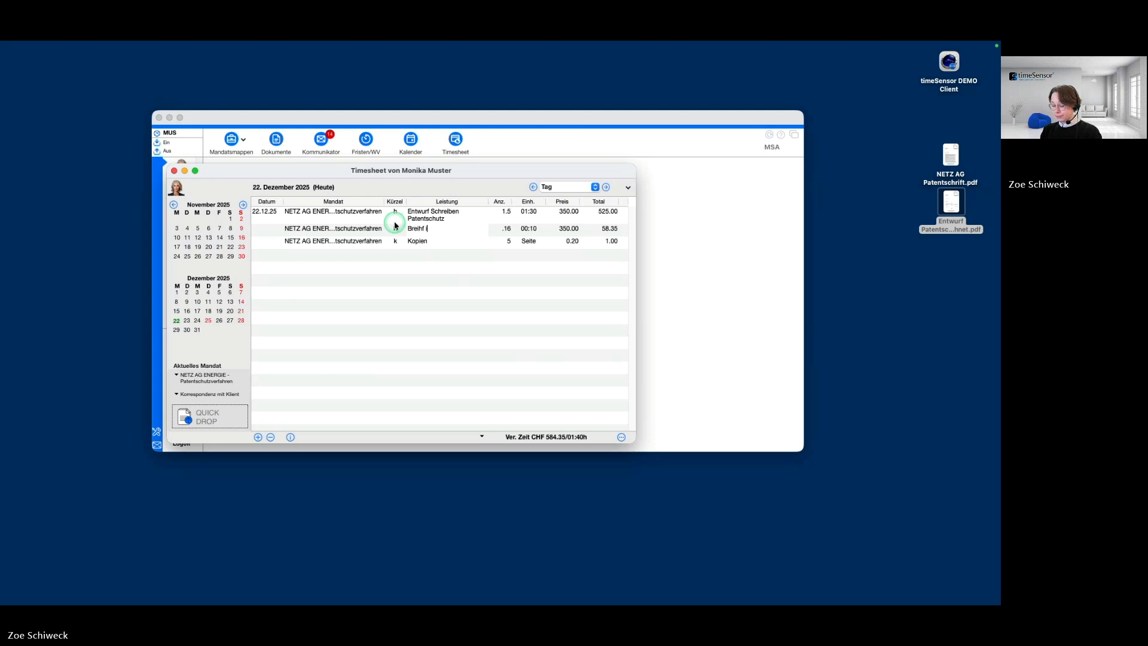
text(n Briehfkasten geforfen)
click(420, 277)
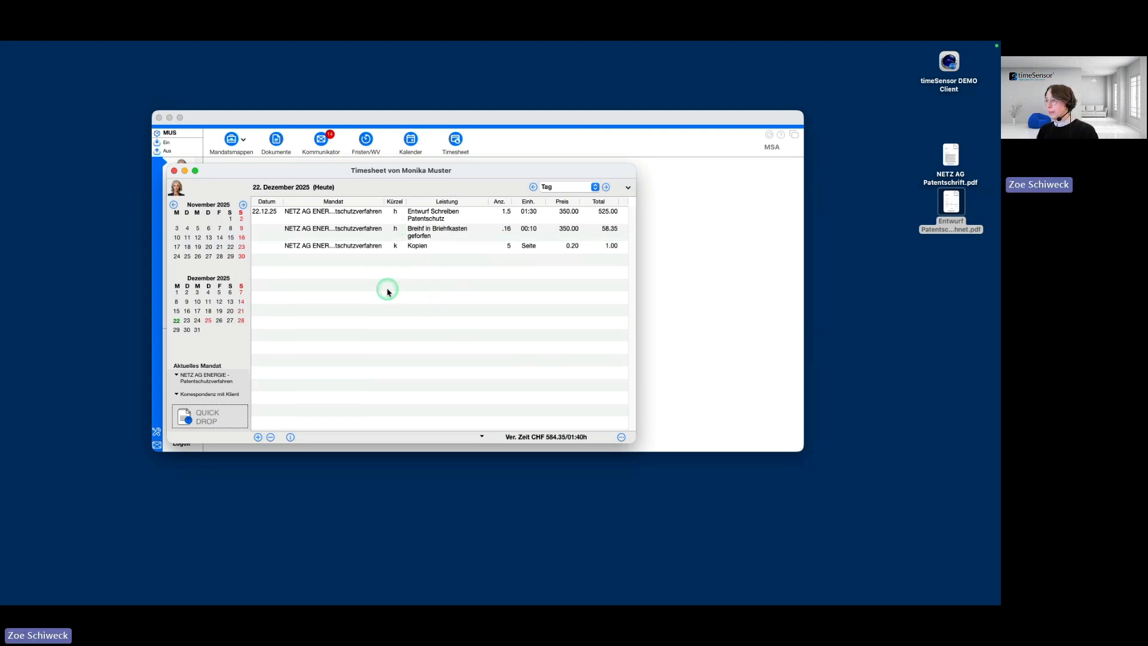
Replace the Kopien entry's service description with "Kopiehren Schreiben Entwurd Patentschutz / Patentschrihft".
double_click(428, 246)
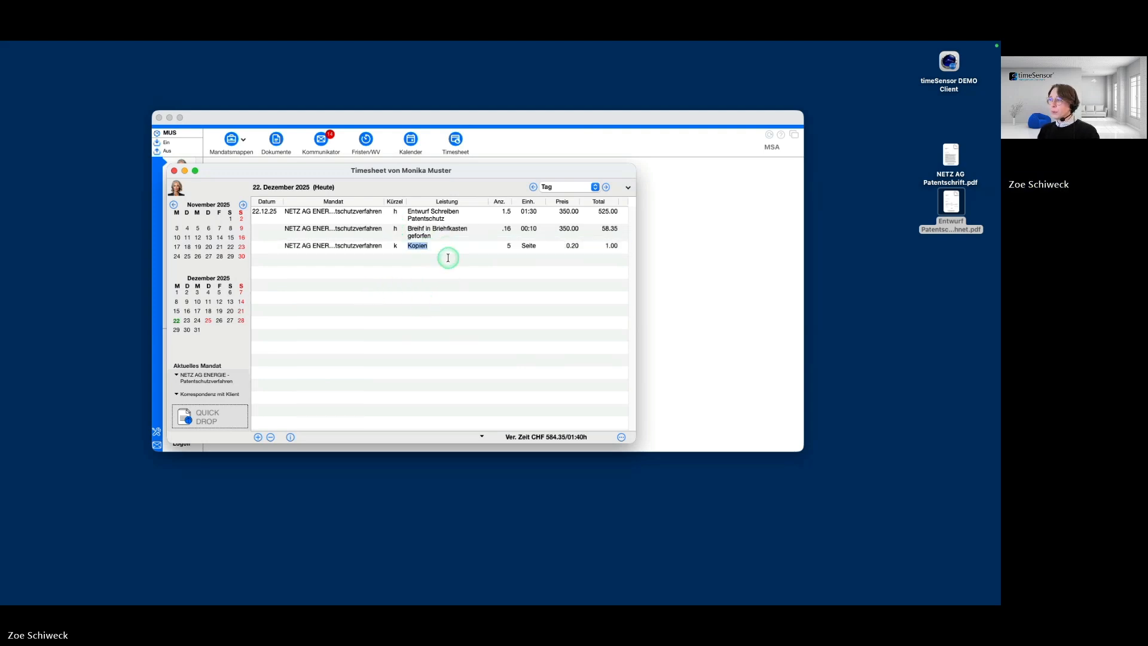
text(K)
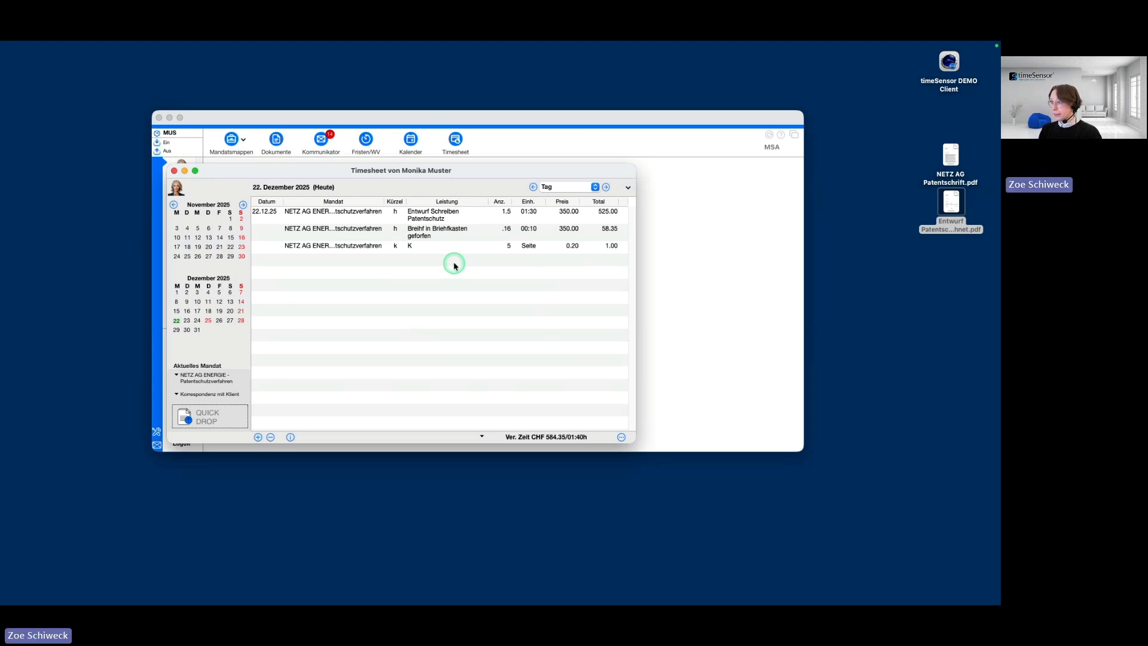
text(popiehre)
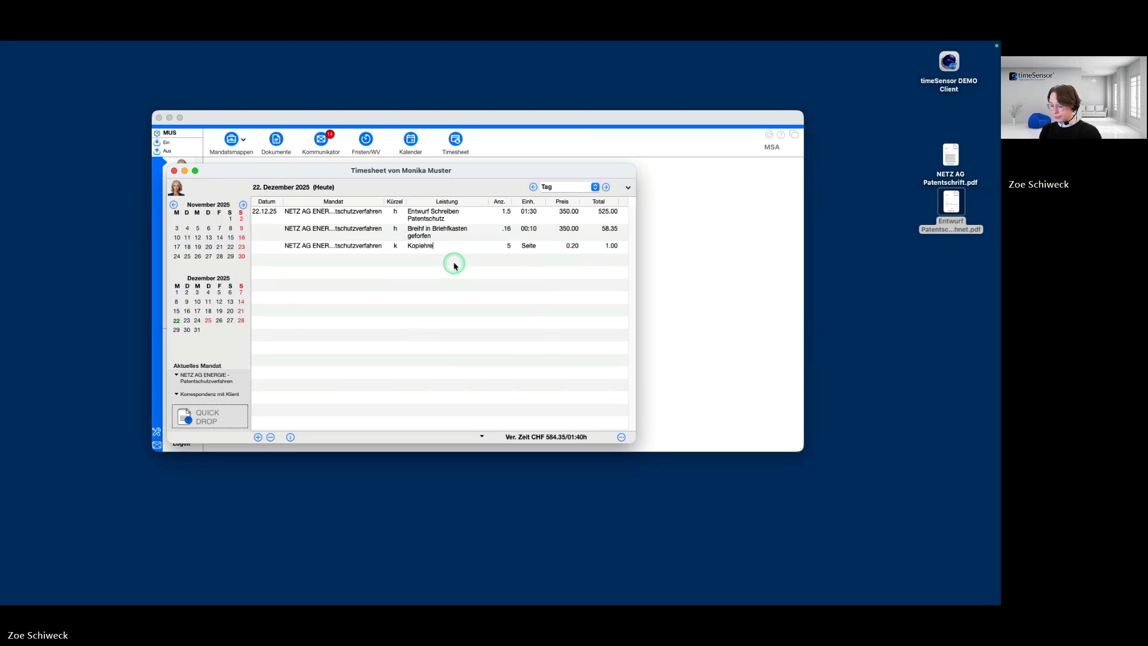
text(n Schreiben)
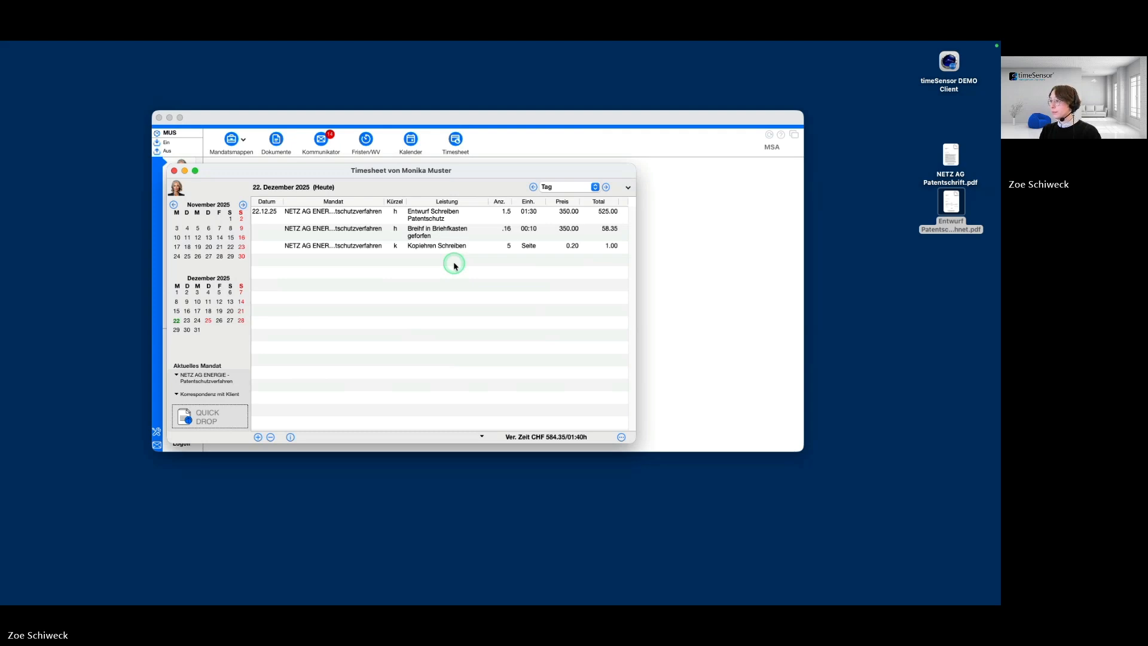
text( Entwurd Pare)
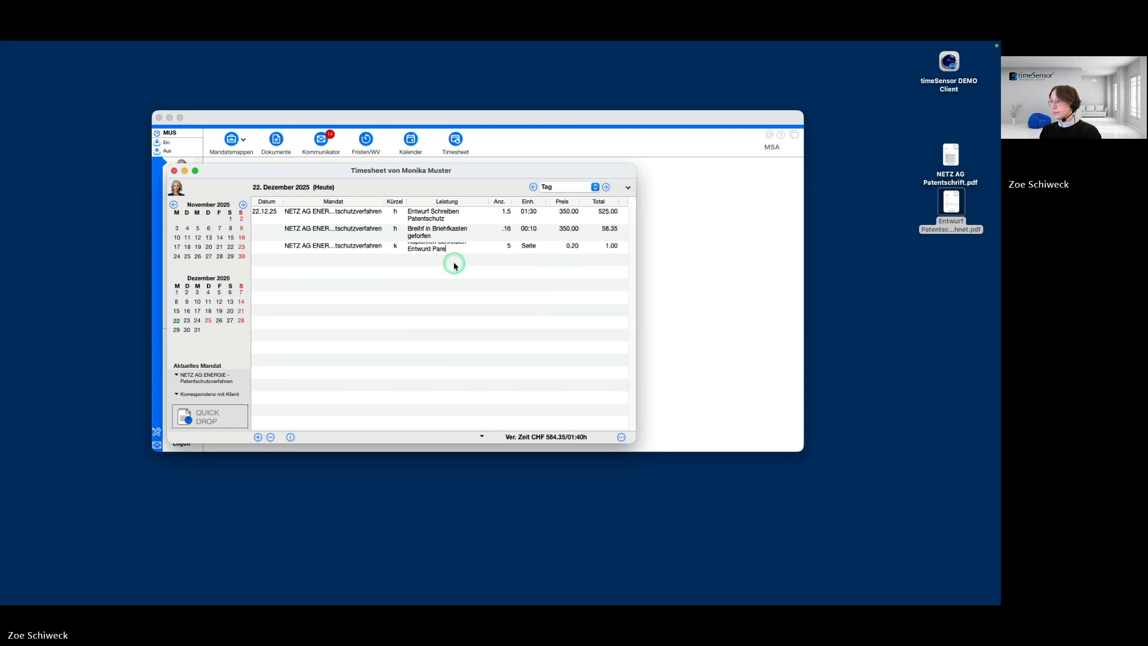
text(n)
key(BackSpace)
text(tentschu)
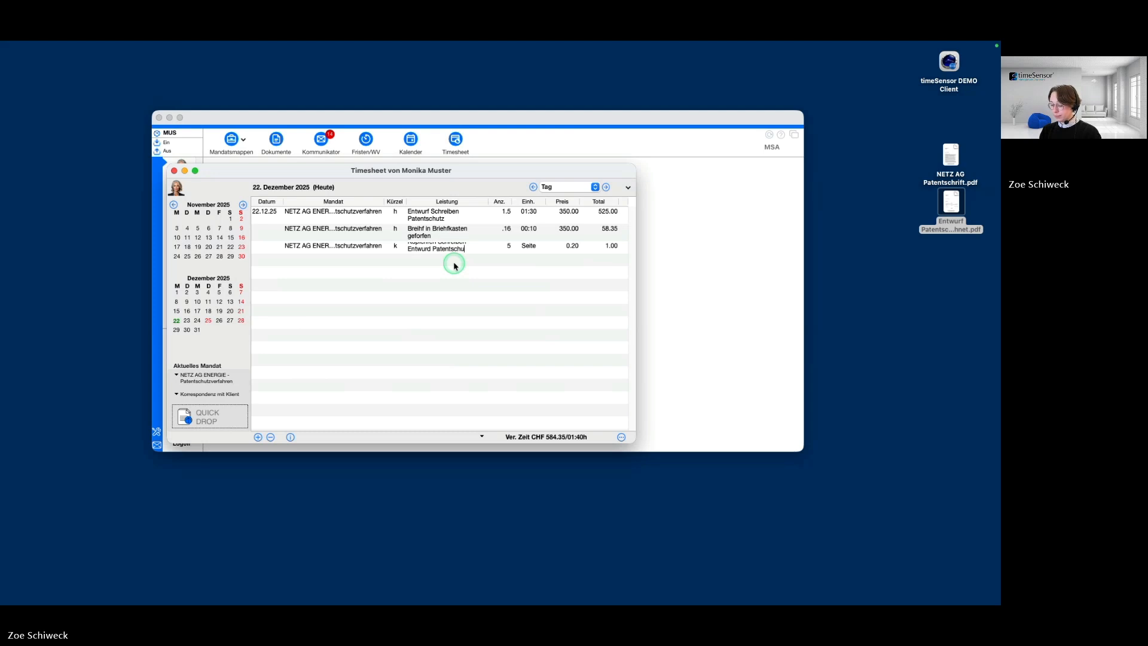
text(tz / Patents)
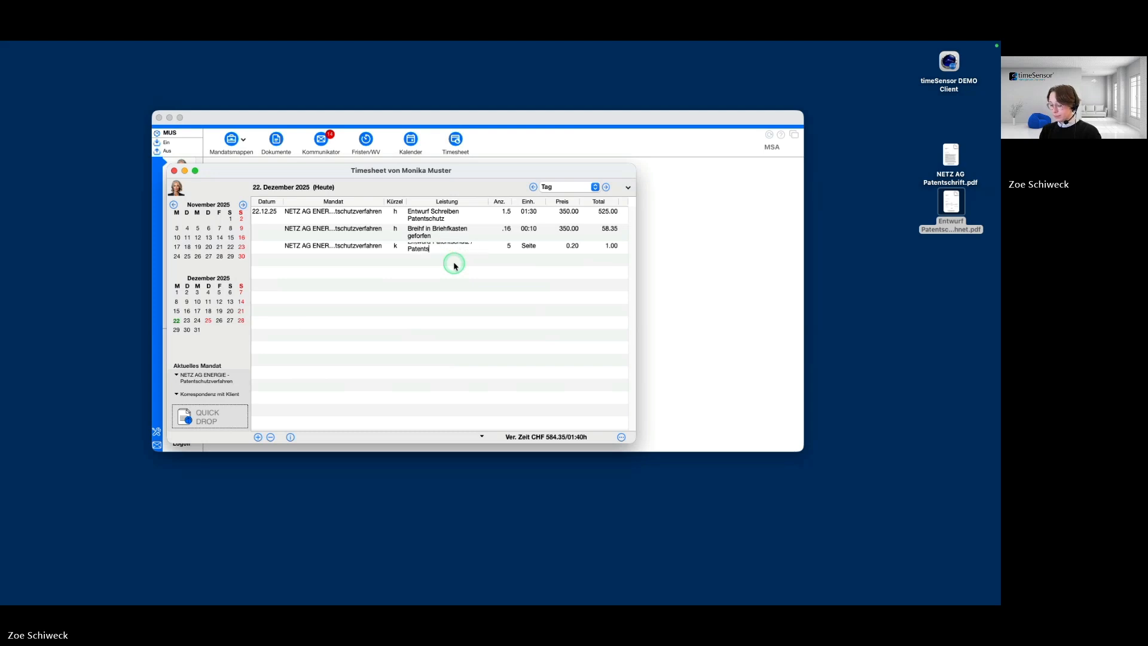
text(chrihft)
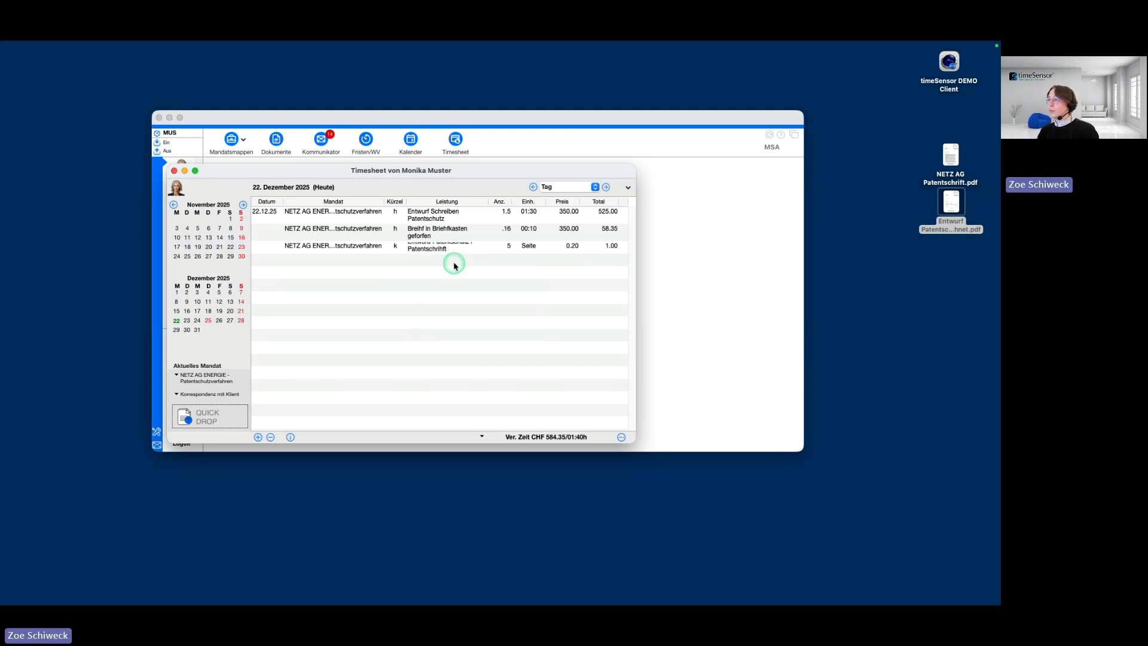
click(423, 317)
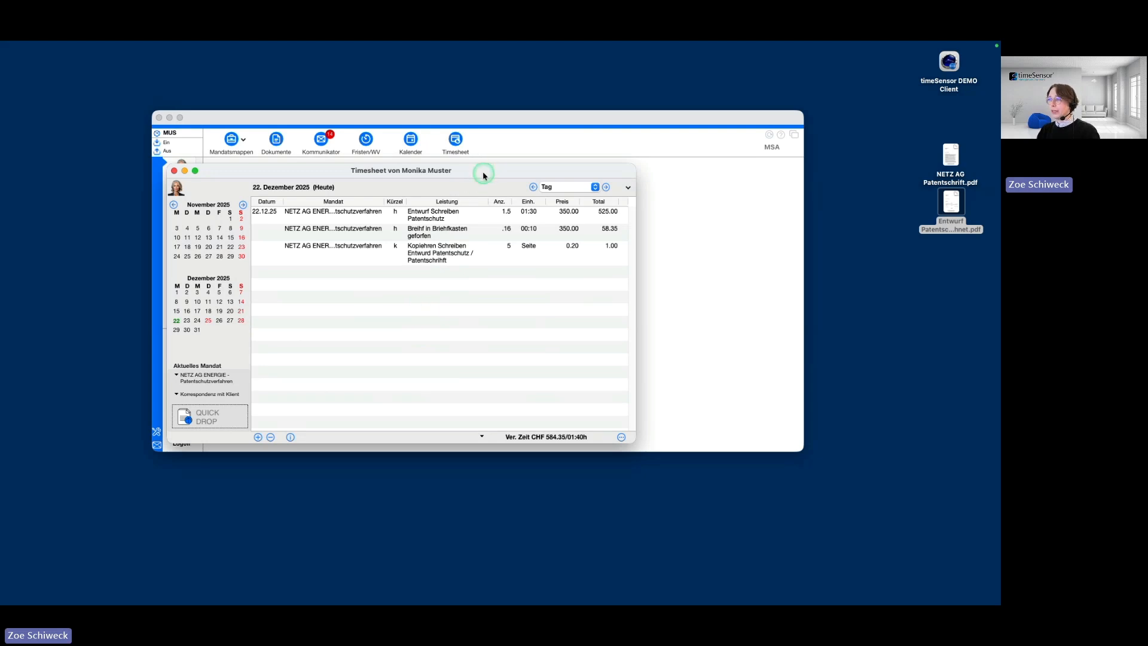
drag(484, 174, 487, 174)
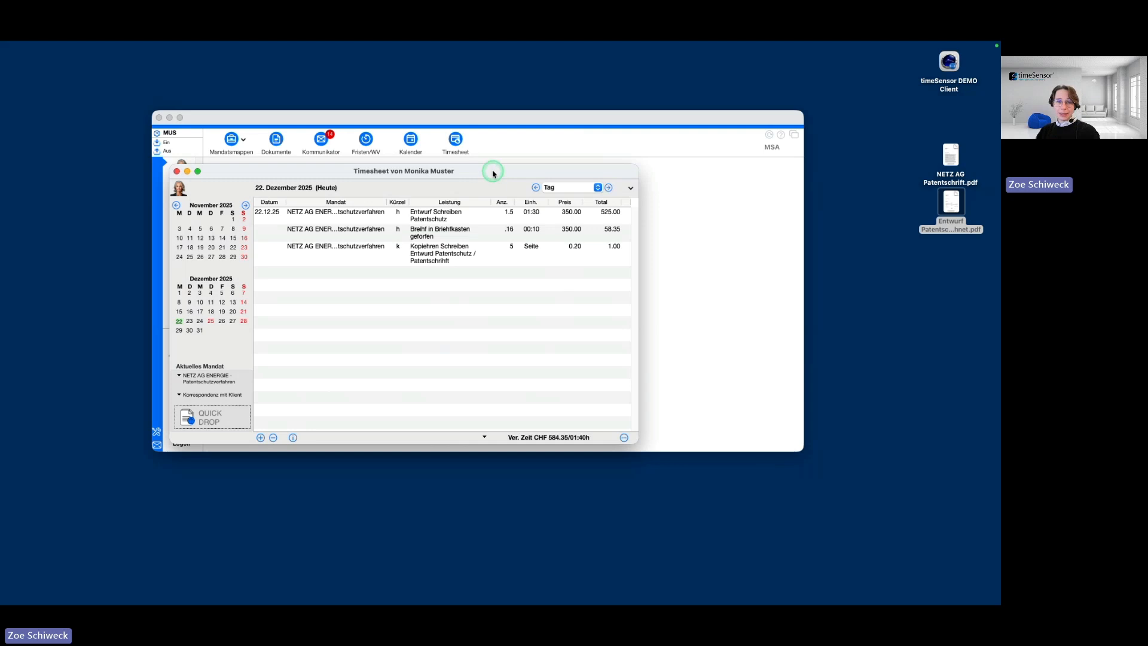
drag(965, 204, 401, 417)
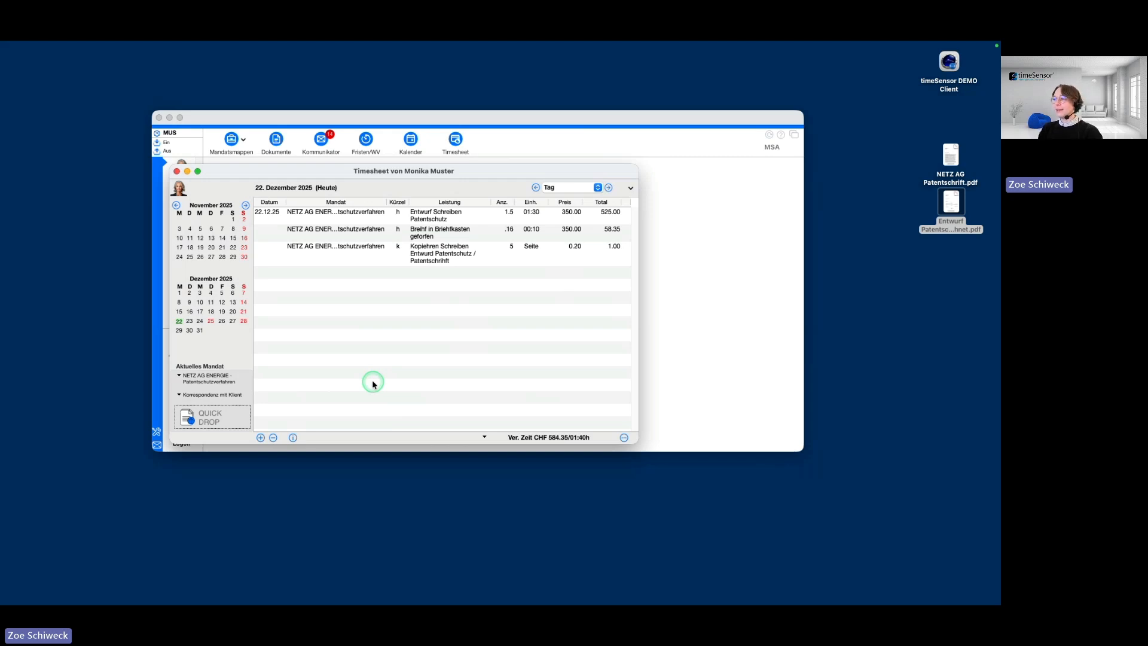
Improve the misspelled description of the 10-minute fee entry with the AI text option "einfach".
click(457, 233)
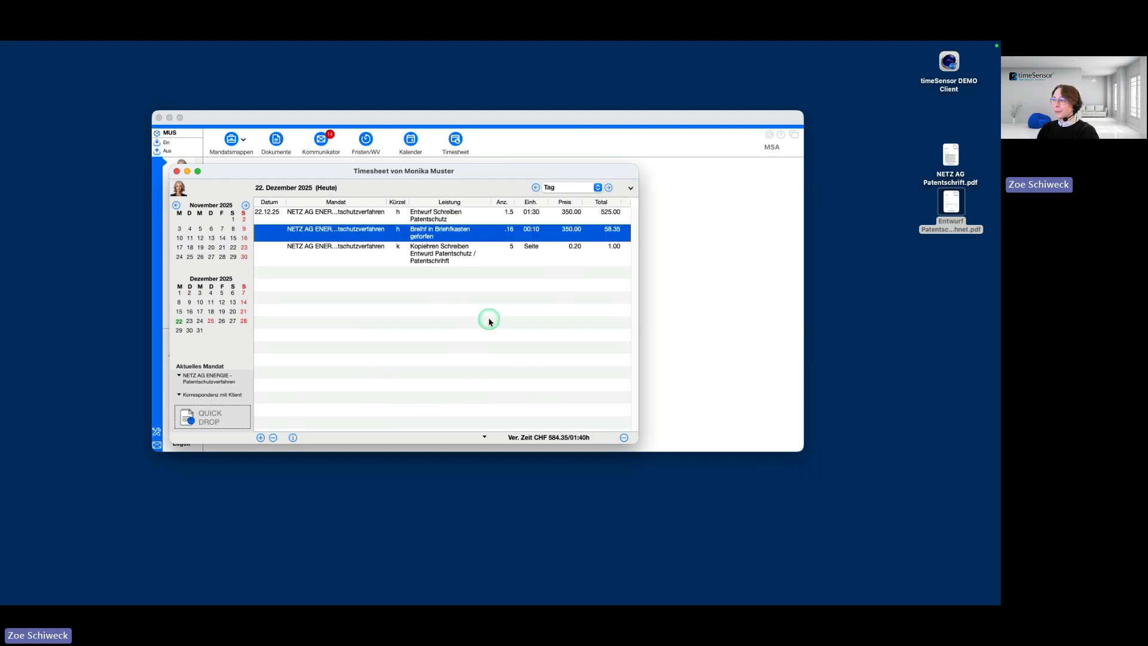
right_click(460, 237)
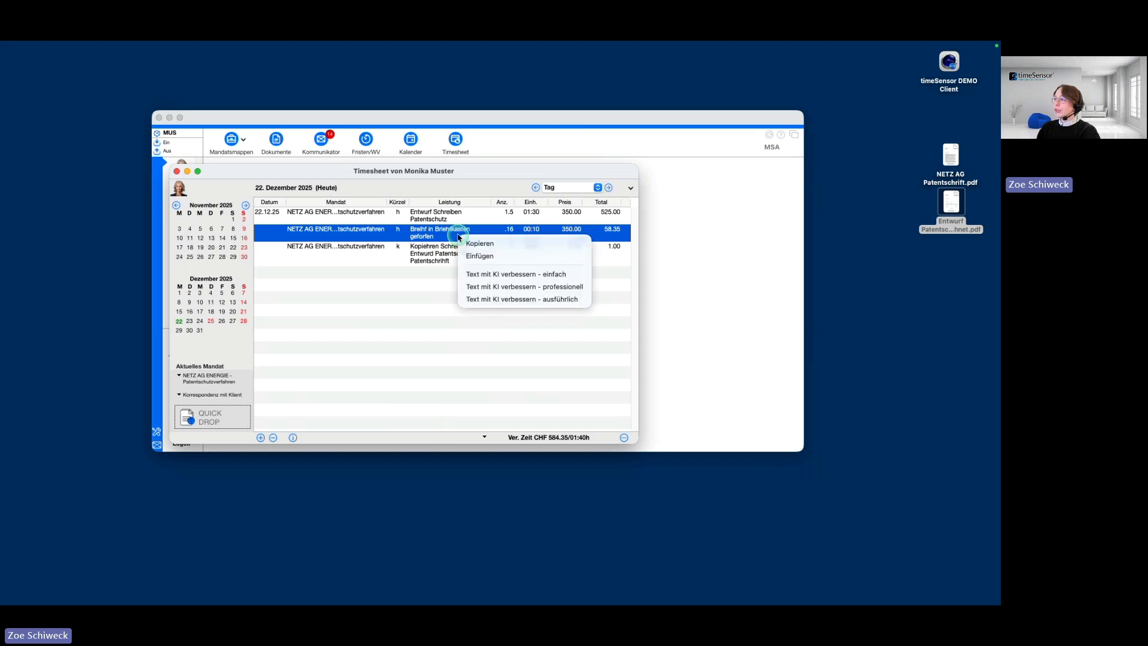
click(584, 275)
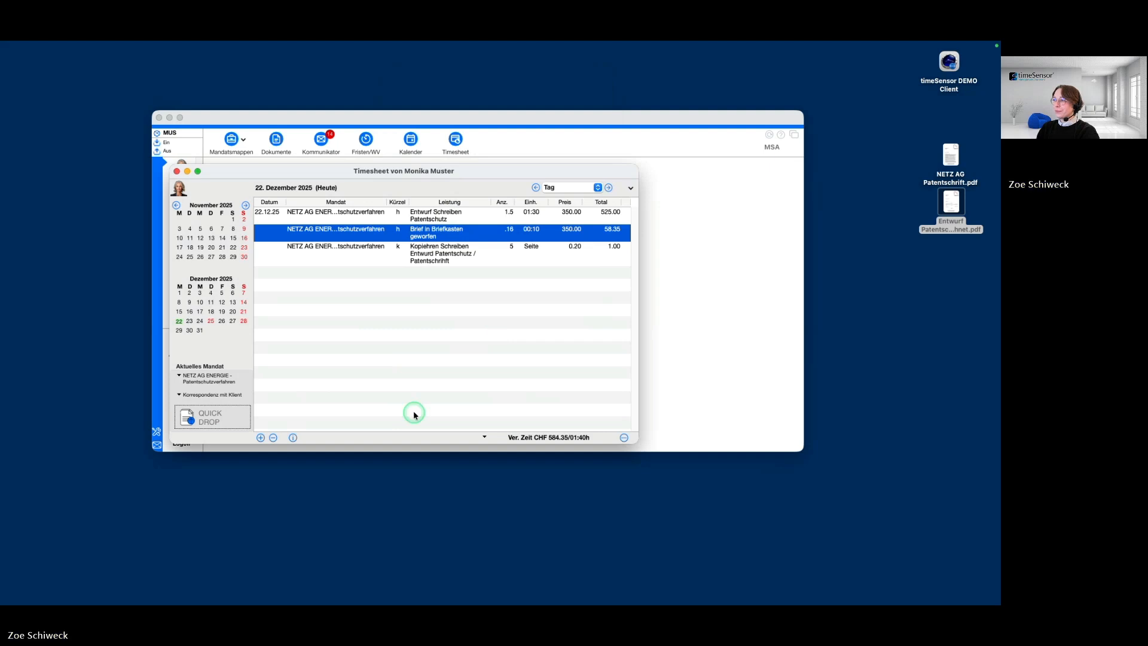
click(367, 379)
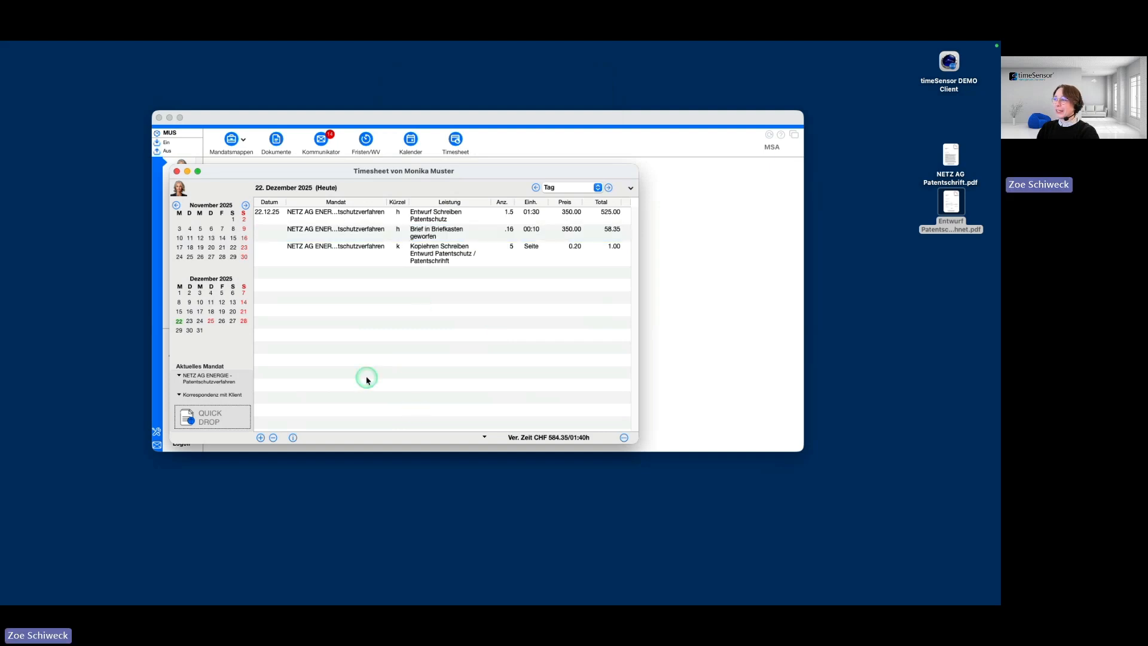
Improve the copy entry's description with the AI text option "professionell".
click(436, 254)
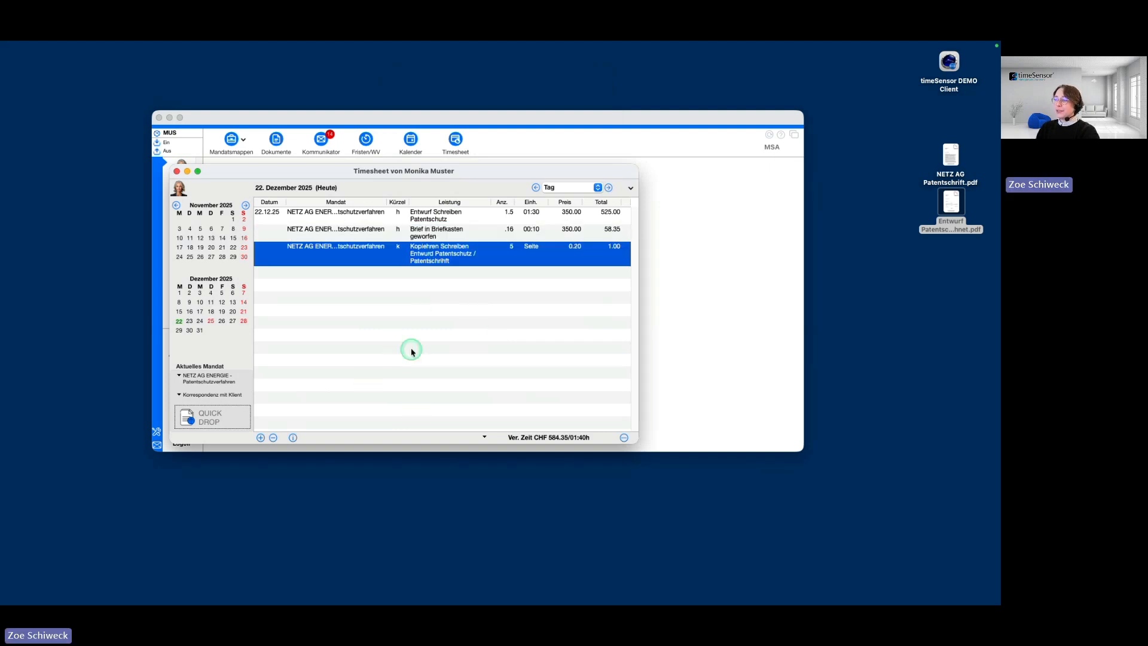
right_click(453, 259)
click(495, 364)
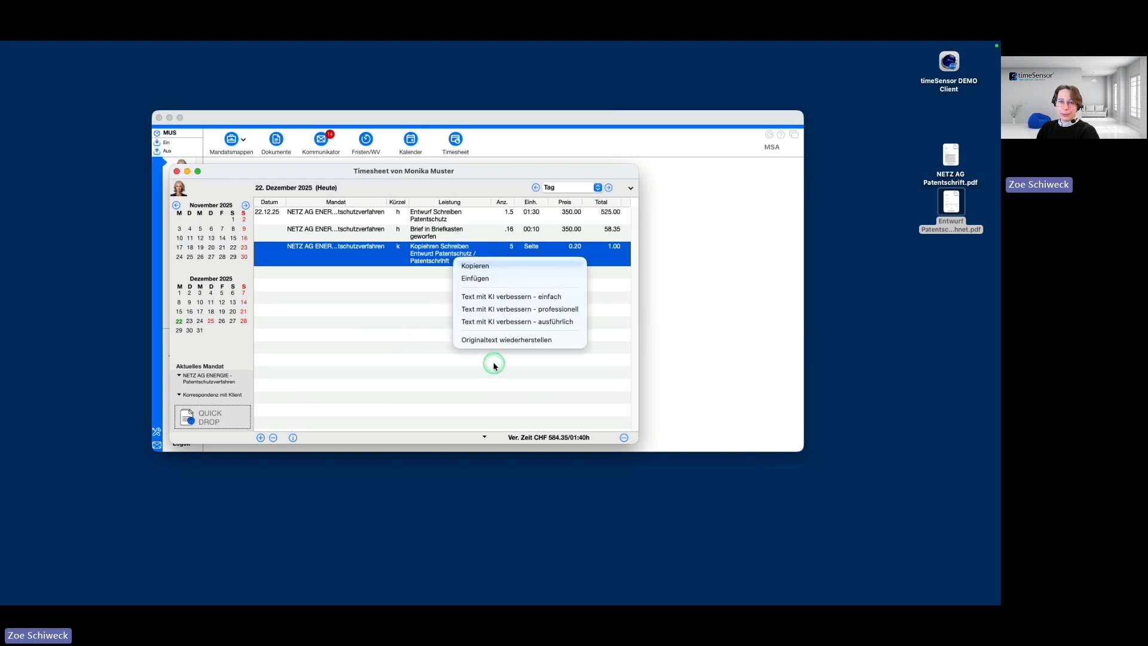
click(579, 310)
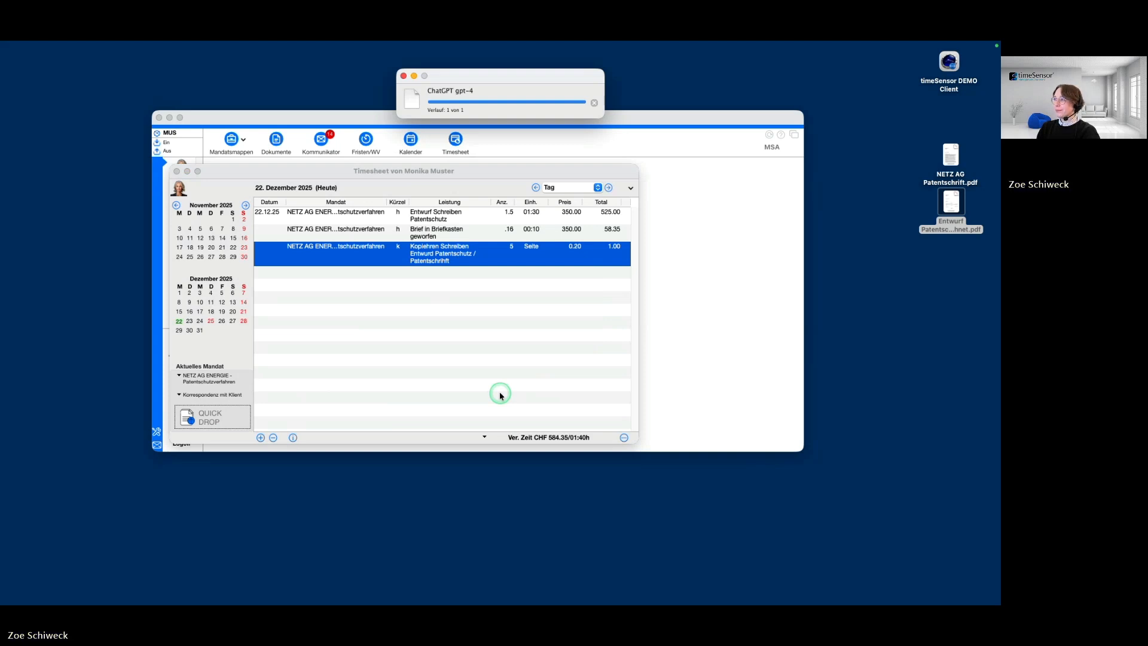
click(412, 306)
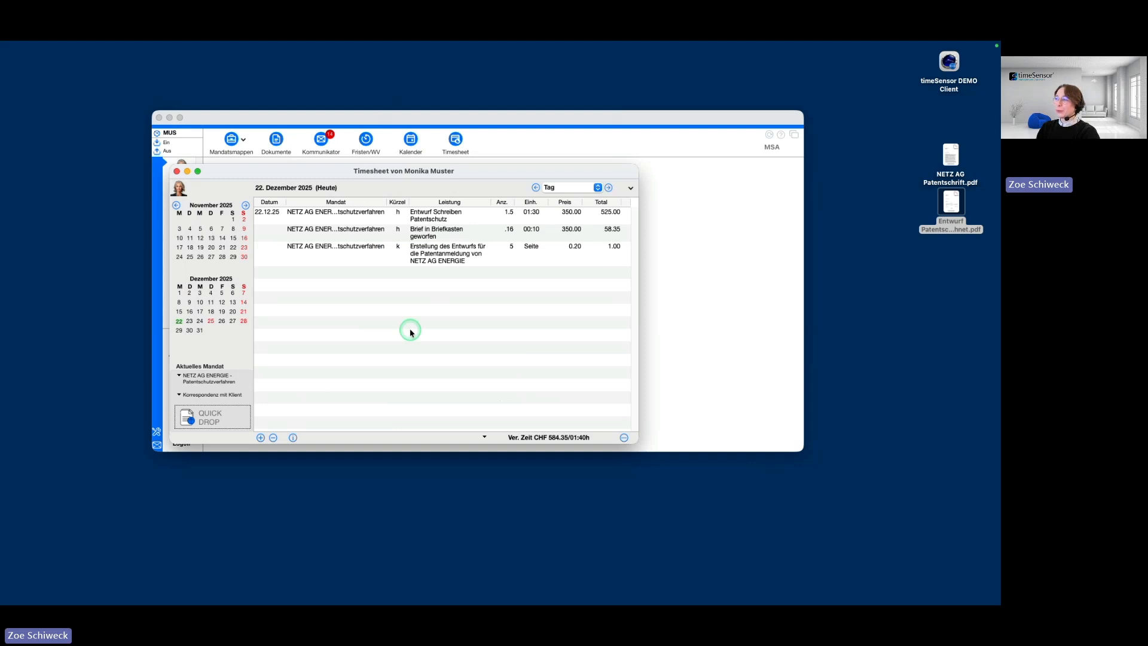
Expand the description of the "Entwurf Schreiben Patentschutz" entry with the AI text option "ausführlich".
click(445, 215)
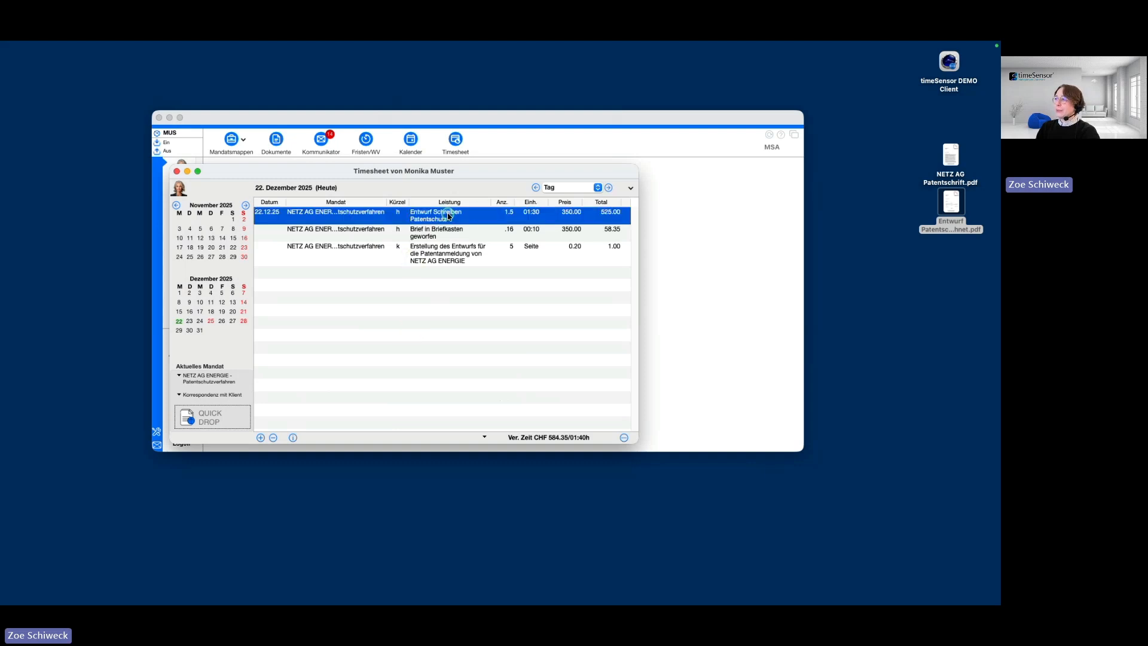
right_click(472, 220)
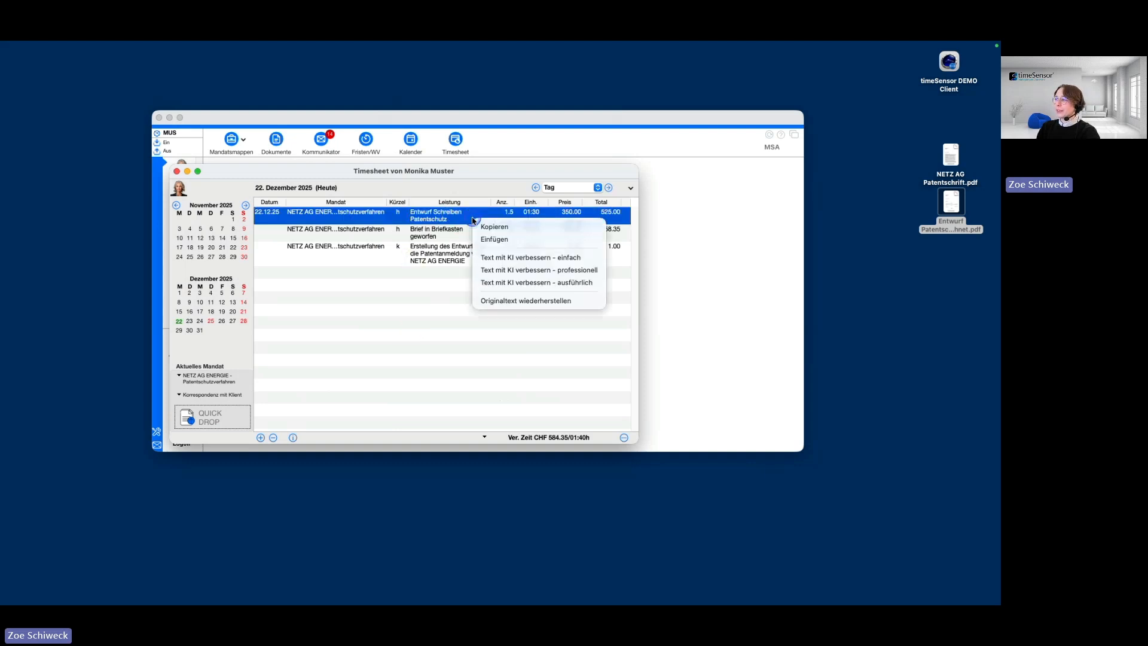
click(593, 283)
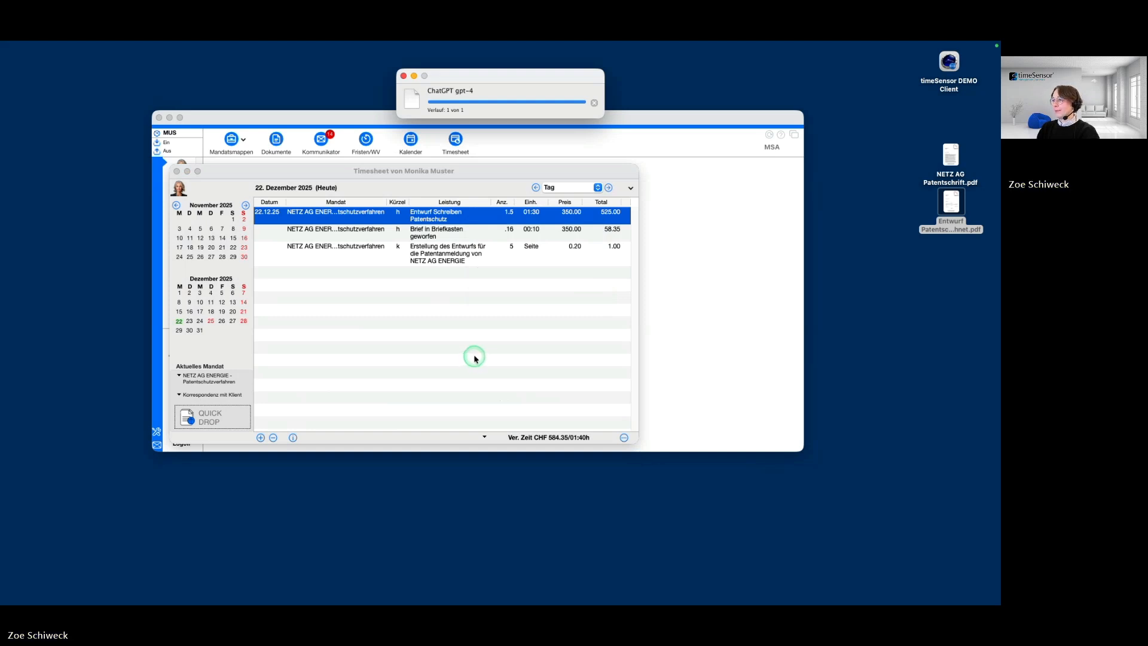
click(410, 348)
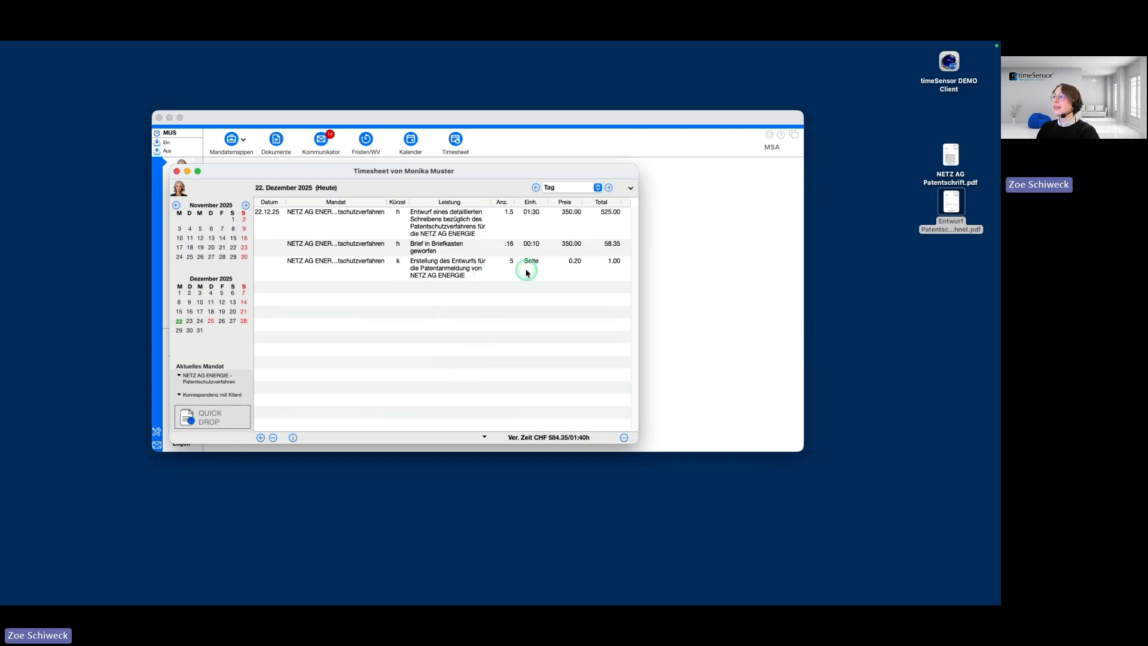
Restore the original text of the 10-minute "Brief in Briefkasten geworfen" entry.
click(450, 263)
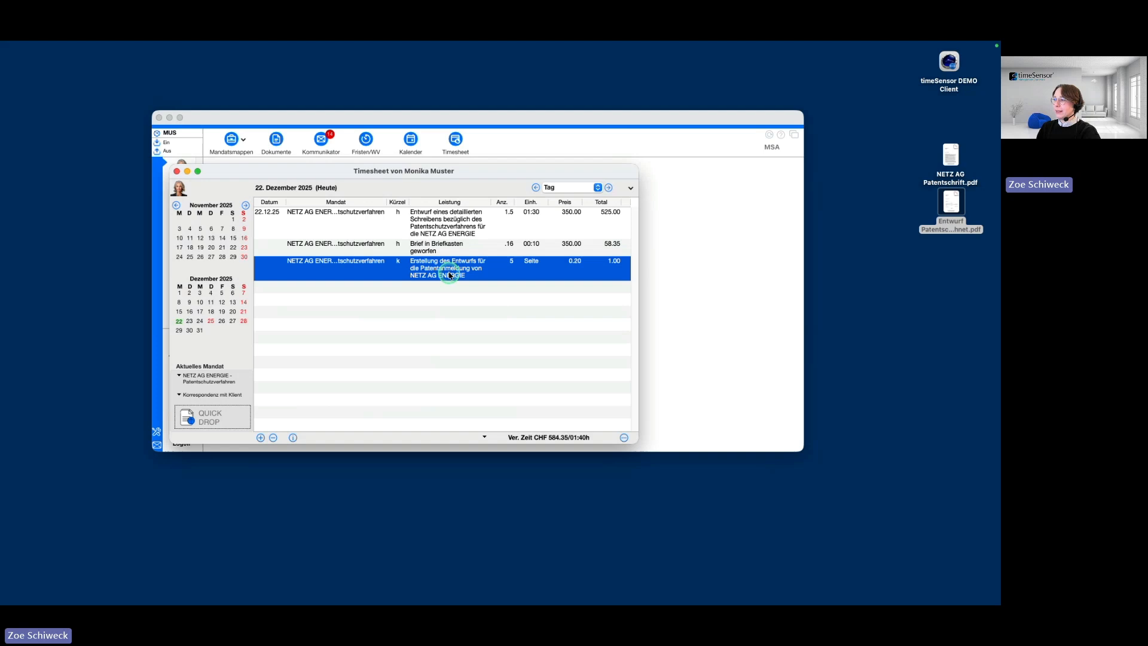
click(466, 246)
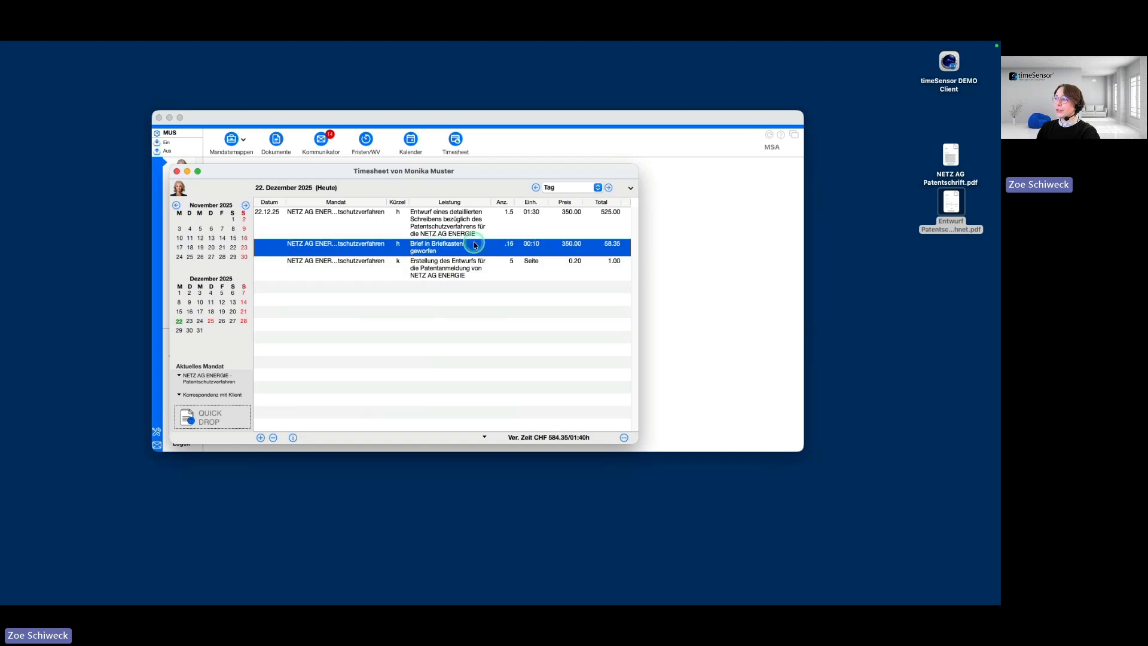
right_click(466, 246)
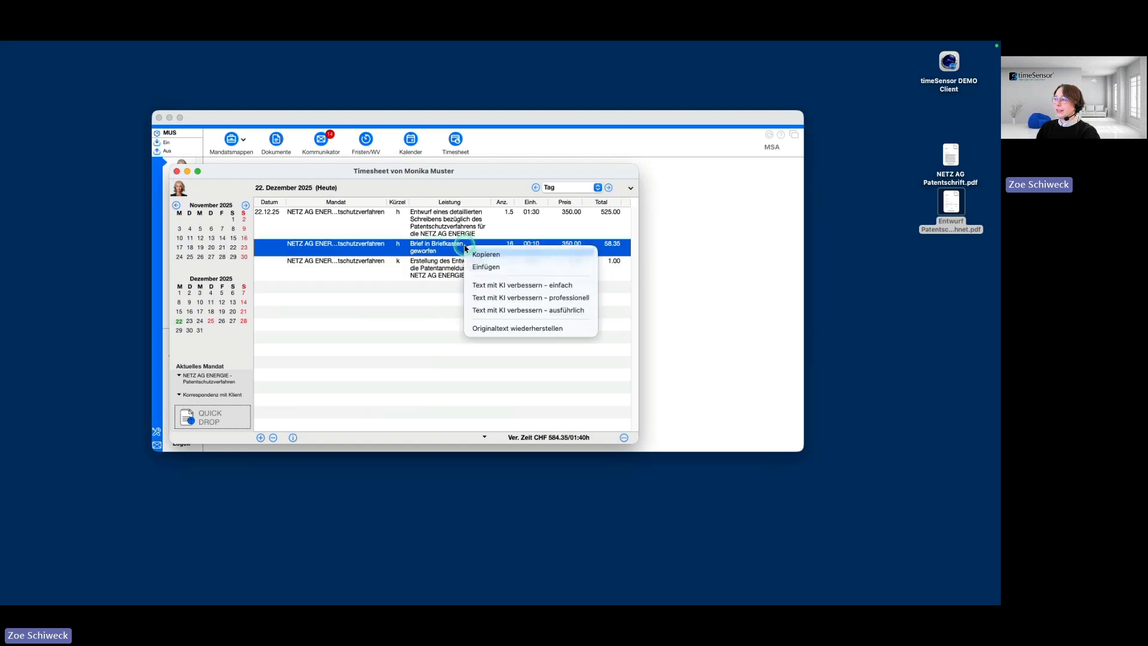
click(584, 328)
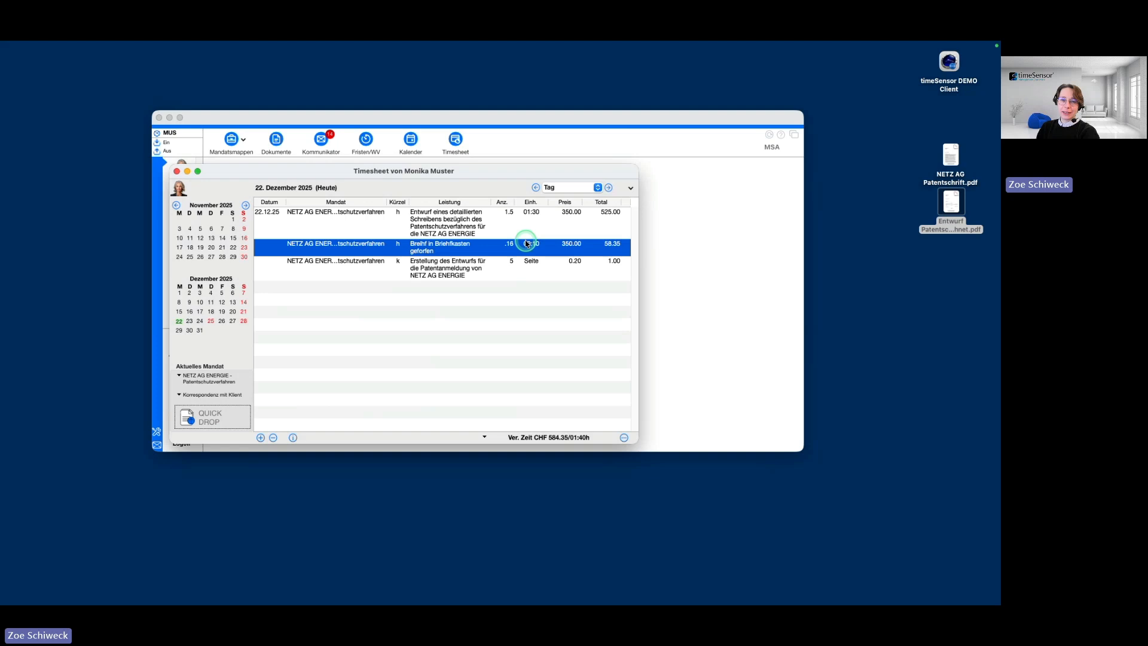
Reapply the AI text improvement "einfach" to the restored description of the 10-minute fee entry.
right_click(469, 250)
click(576, 287)
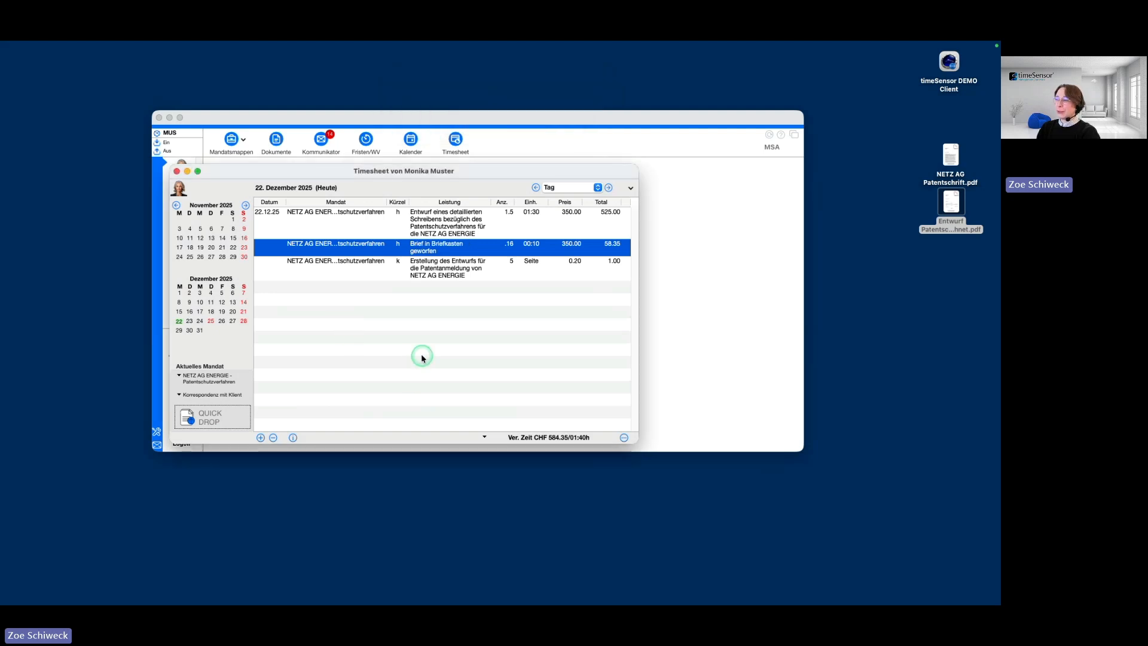
click(436, 372)
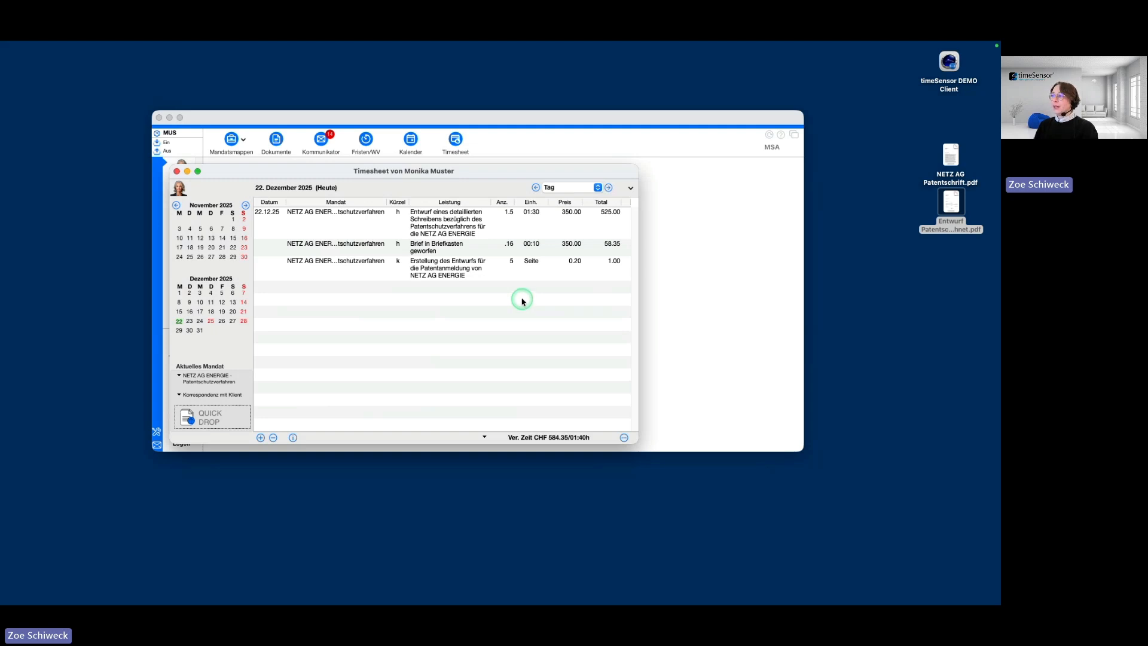
click(546, 246)
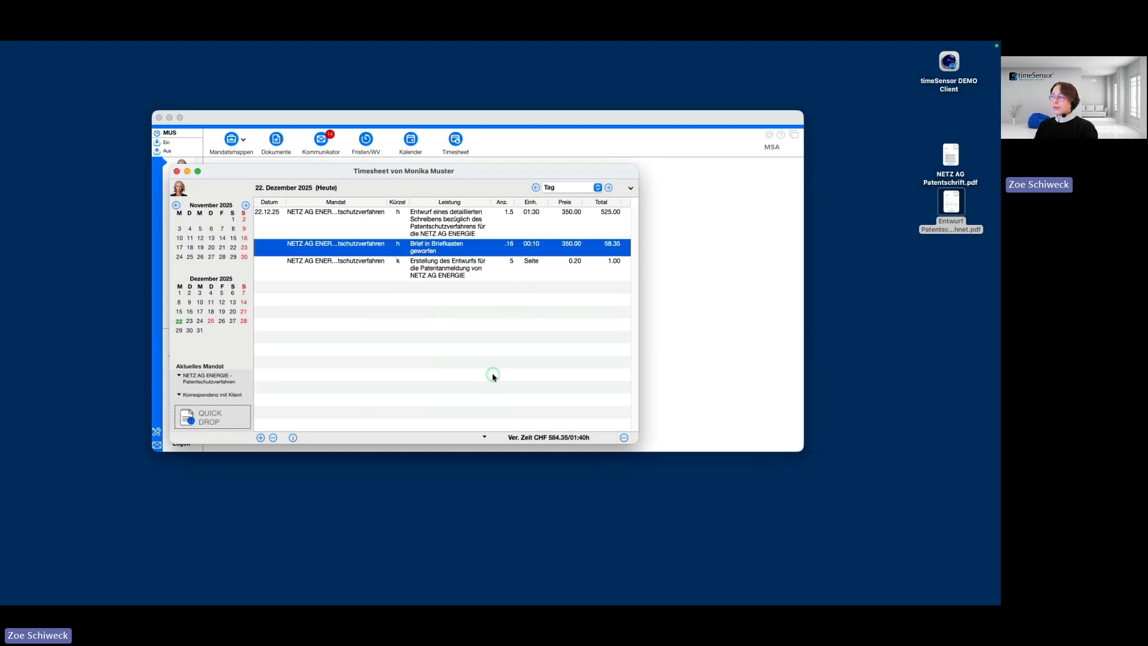
click(496, 226)
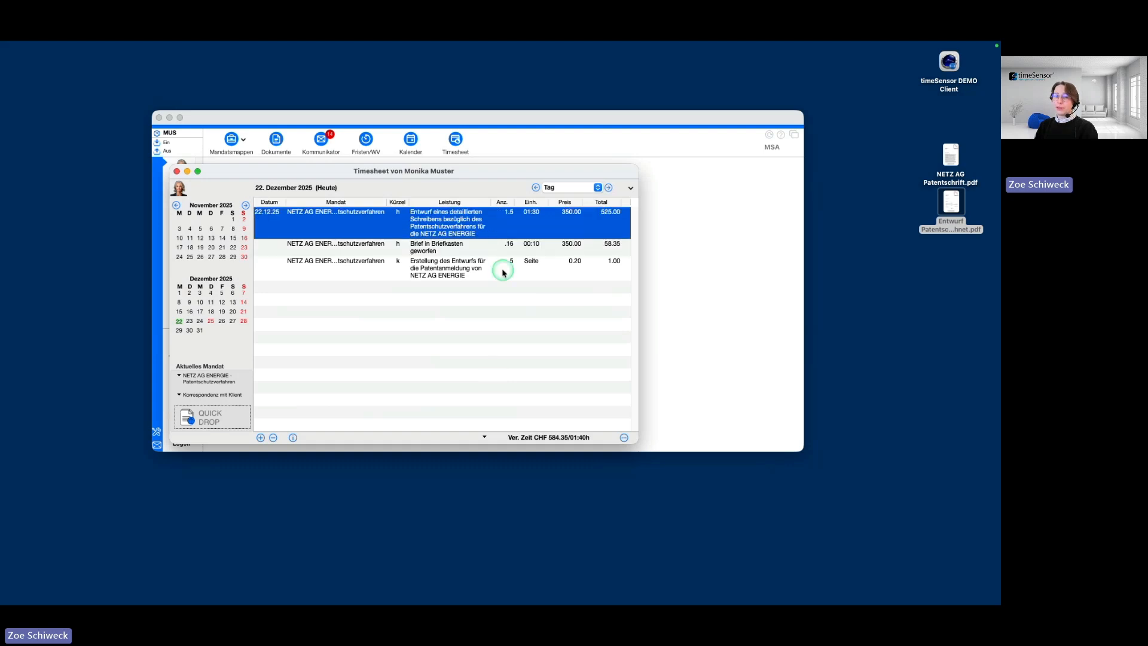
click(546, 248)
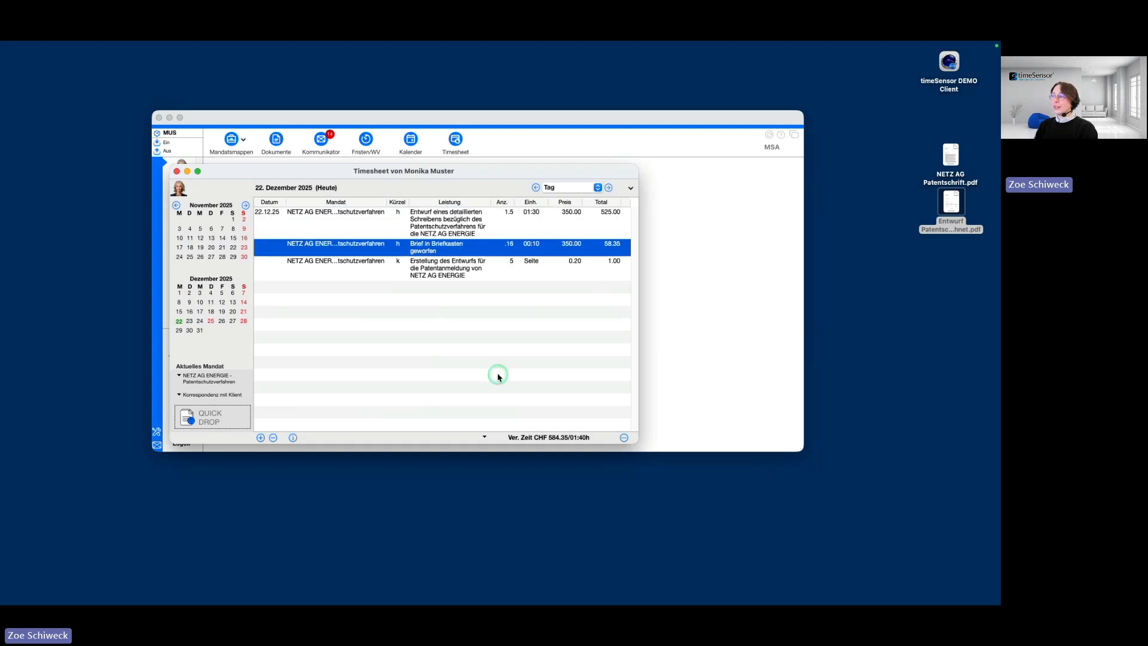
click(492, 265)
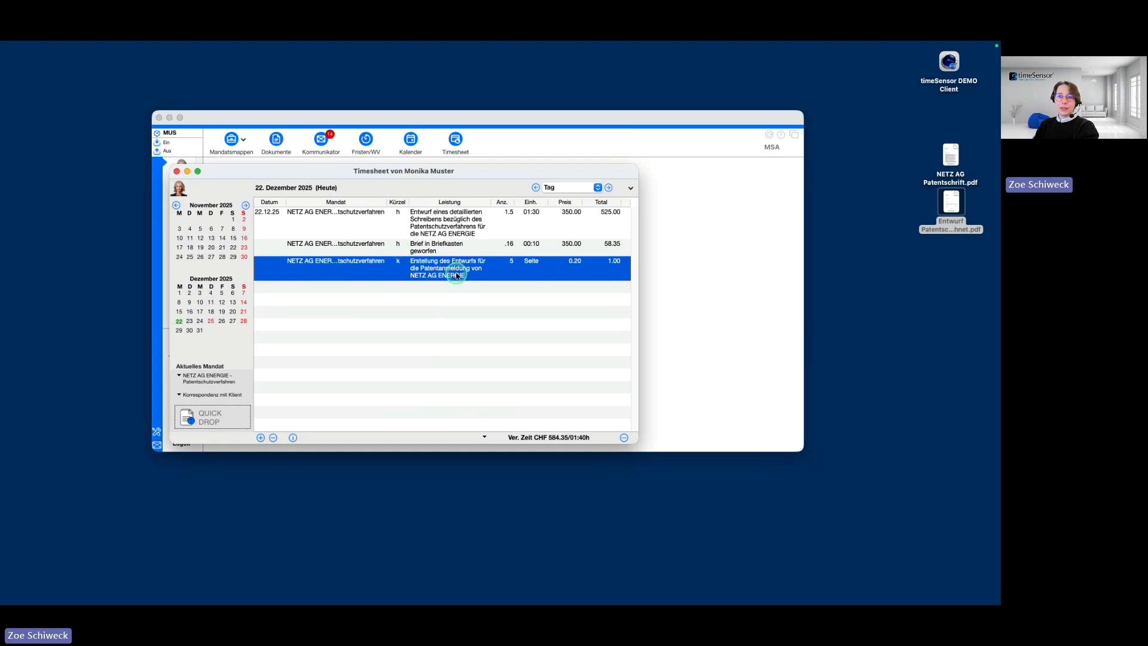
Open the Mandatsmappe from the 1.5-hour timesheet entry and view the archived document "Entwurf Patentschutzverfahren_unterzeichnet.pdf" in its archive.
click(480, 236)
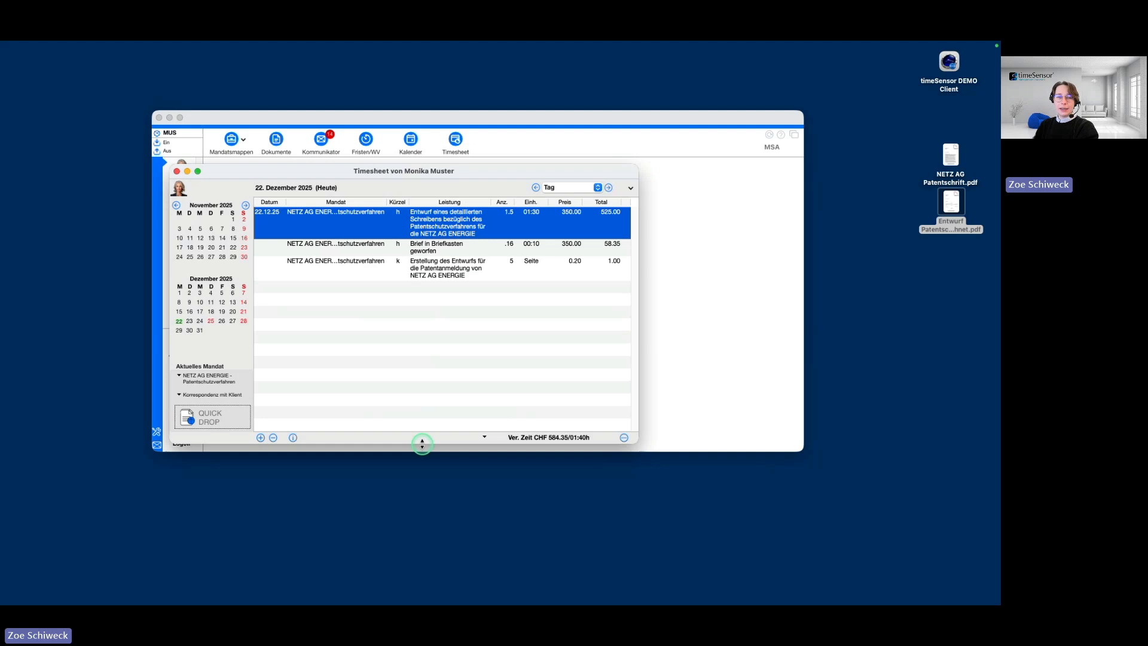
click(625, 439)
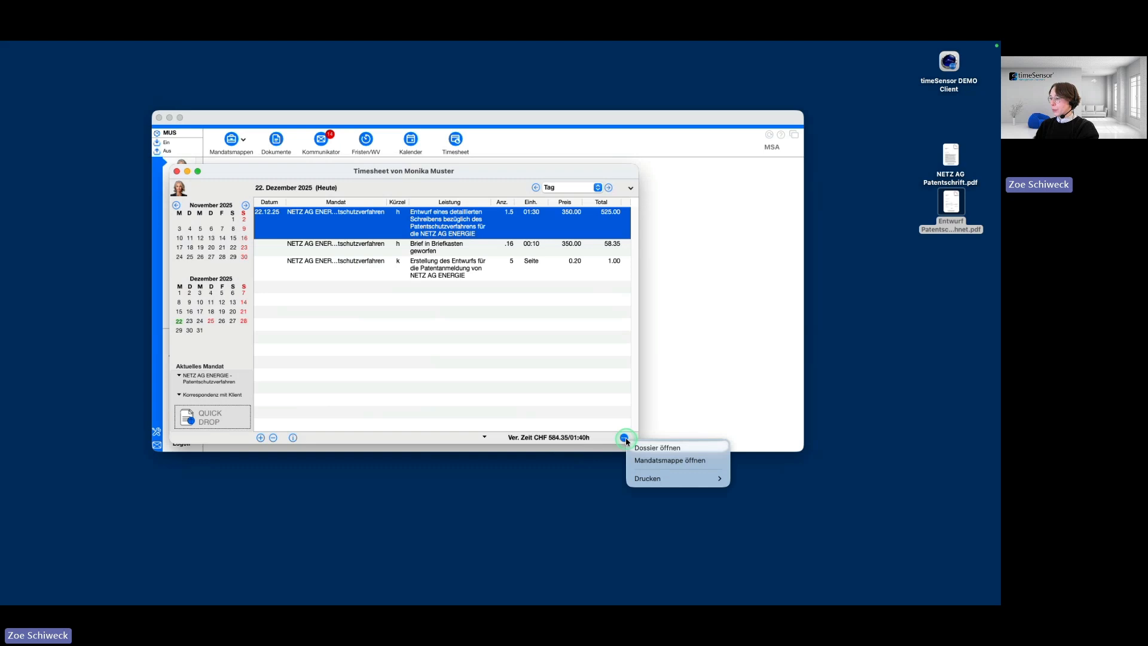
click(715, 465)
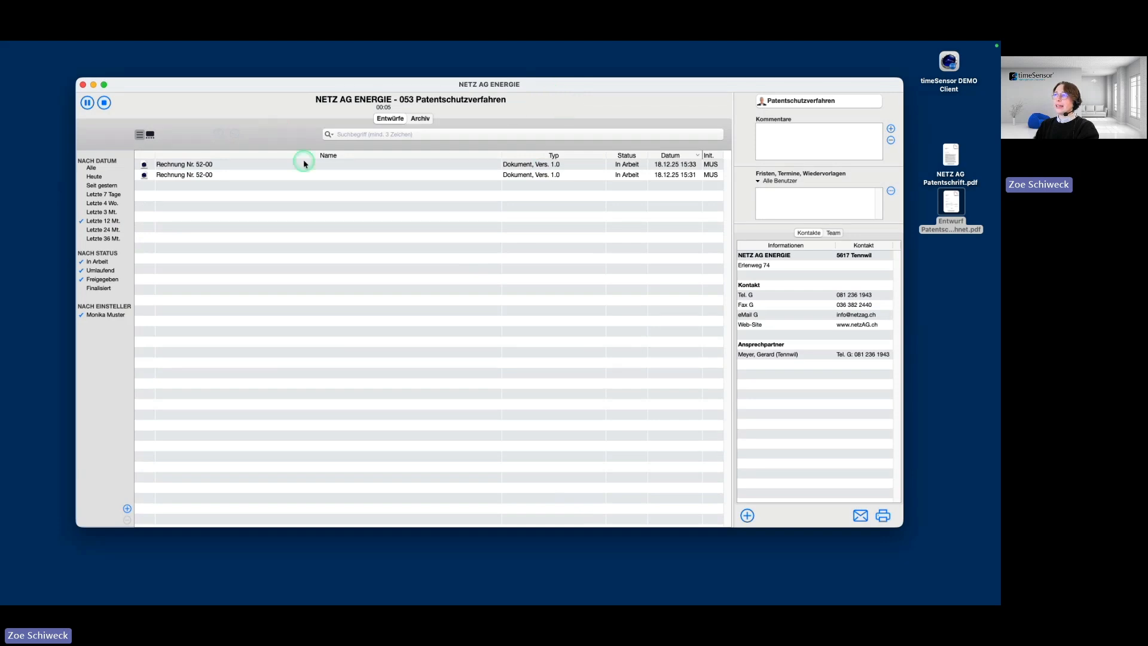
click(421, 118)
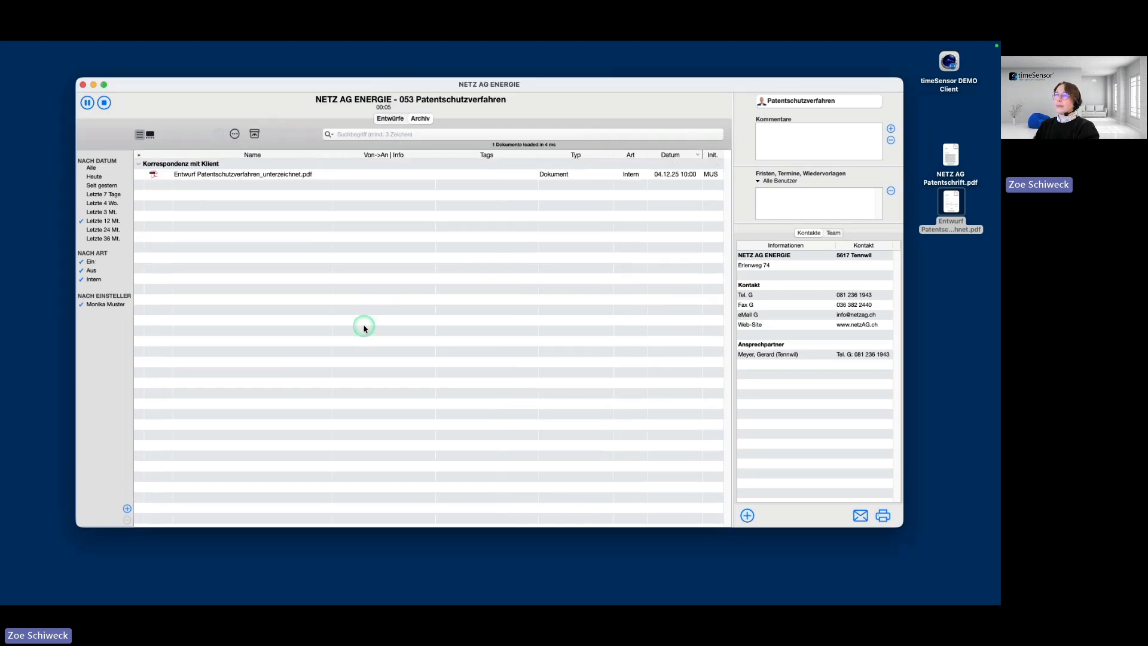
click(314, 174)
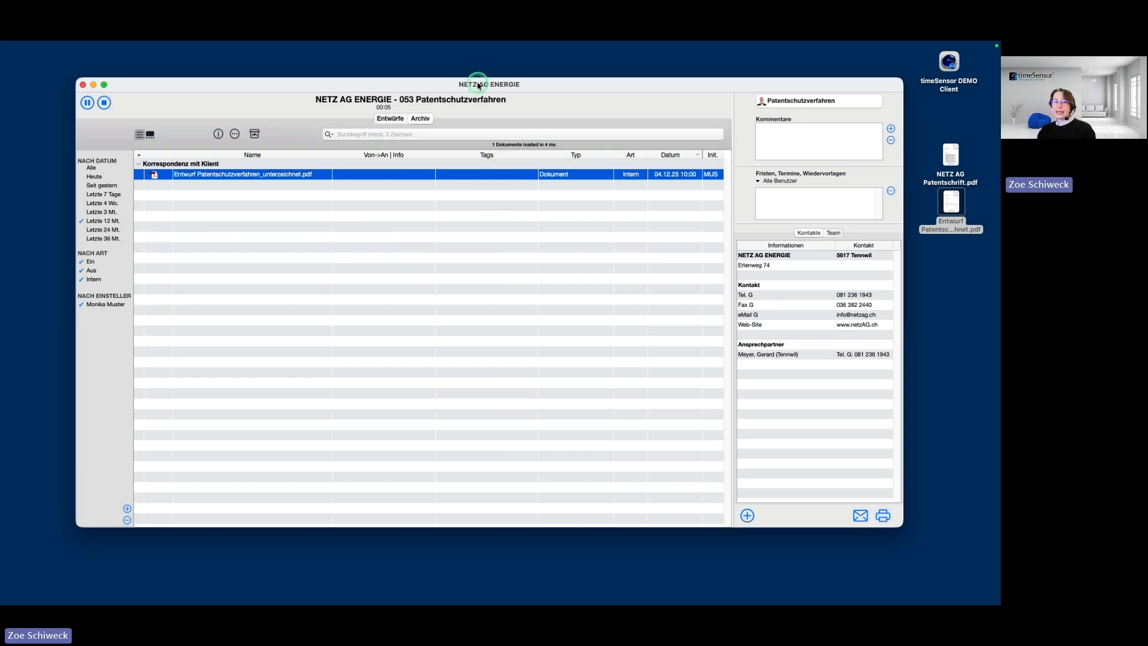
drag(478, 84, 481, 90)
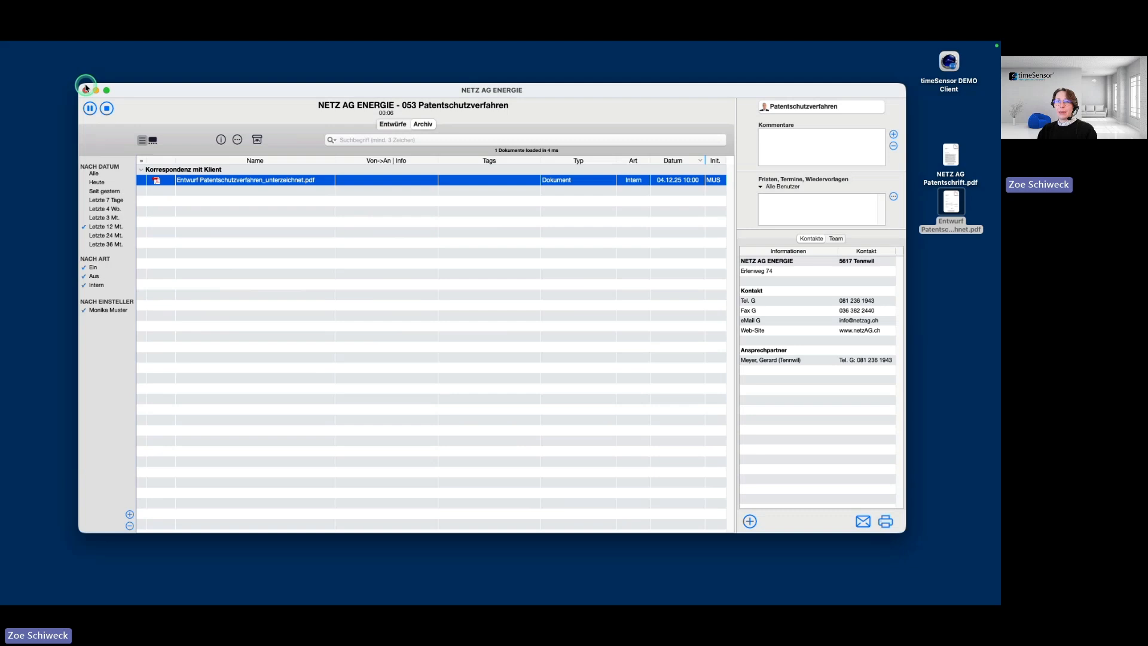
Stop the mandate folder's timer and transfer the recorded time to the timesheet, rounded to 10 minutes.
click(106, 109)
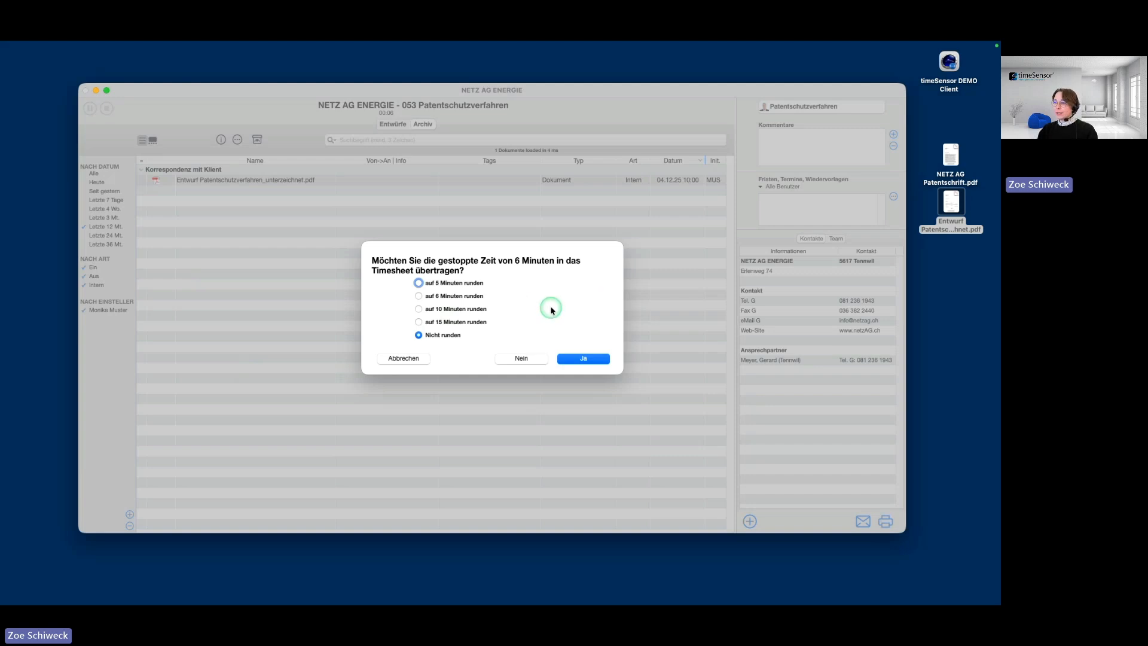
click(419, 309)
click(590, 360)
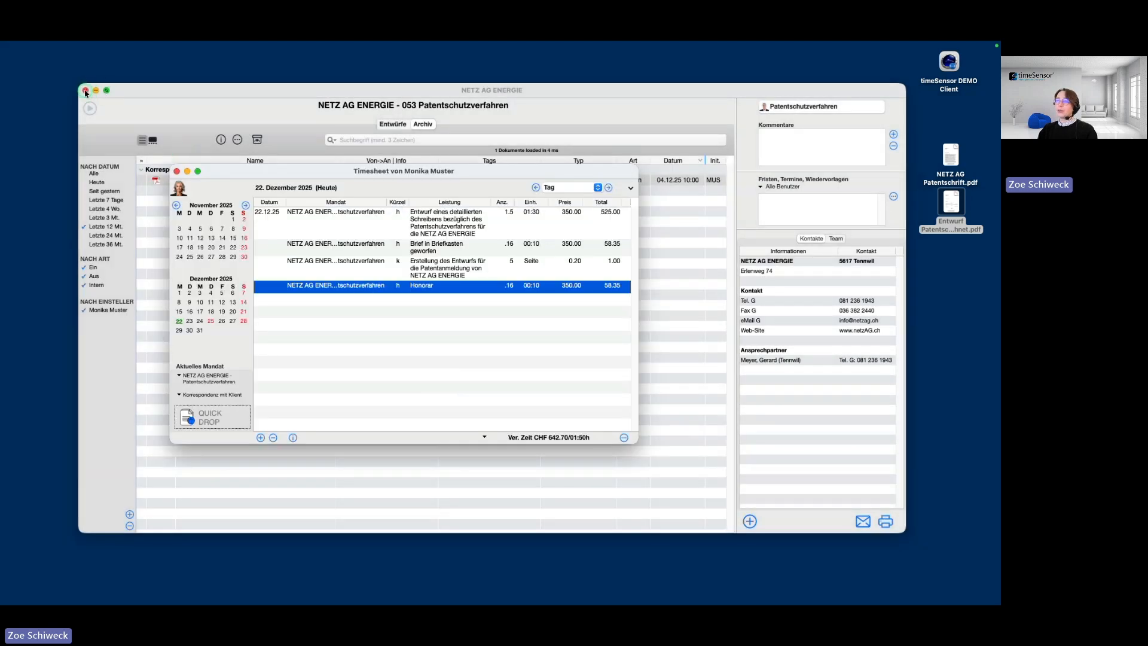
Close the mandate folder and reposition the timesheet over the main window with its 1.5-hour entry selected.
click(106, 93)
drag(361, 165, 326, 145)
click(428, 303)
click(344, 265)
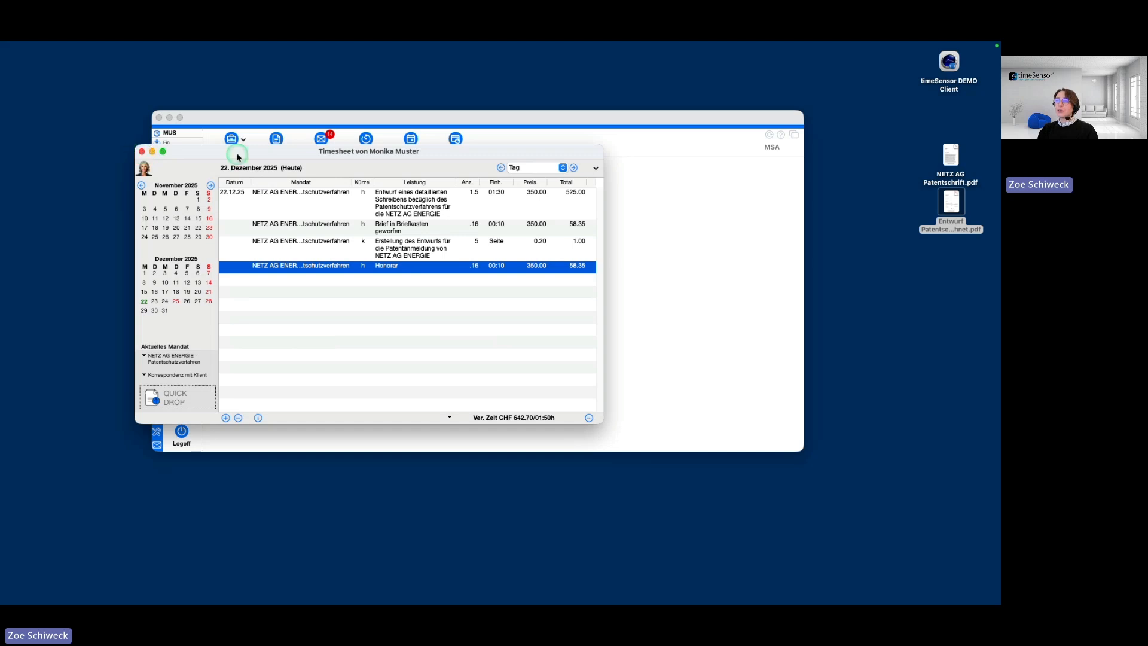
drag(222, 154, 424, 166)
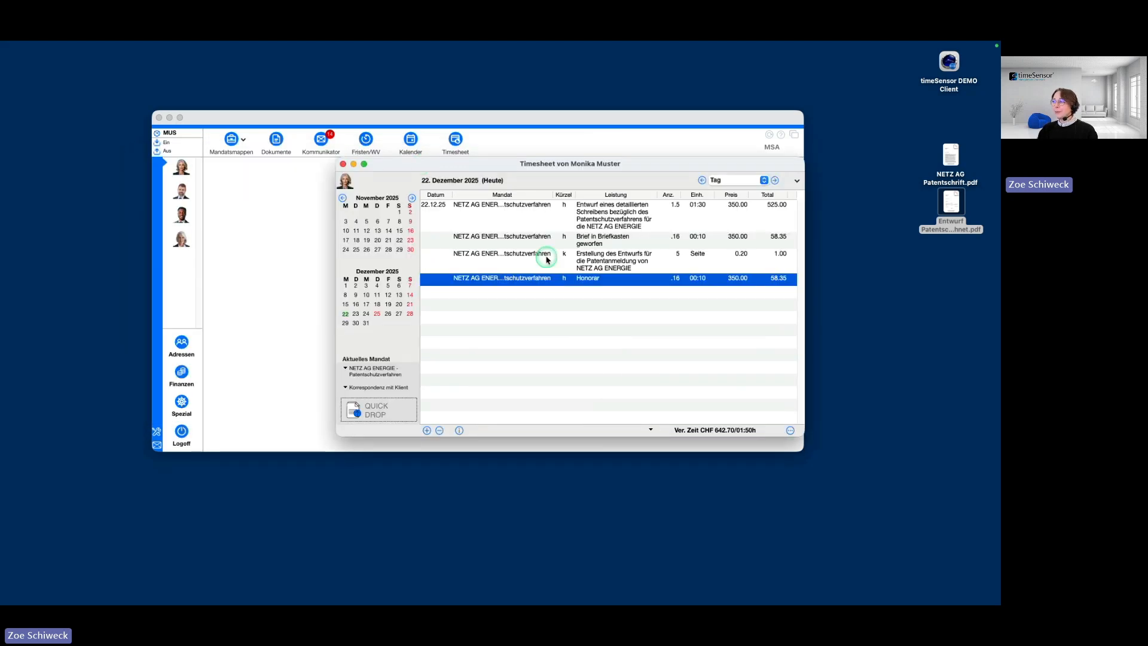
click(643, 223)
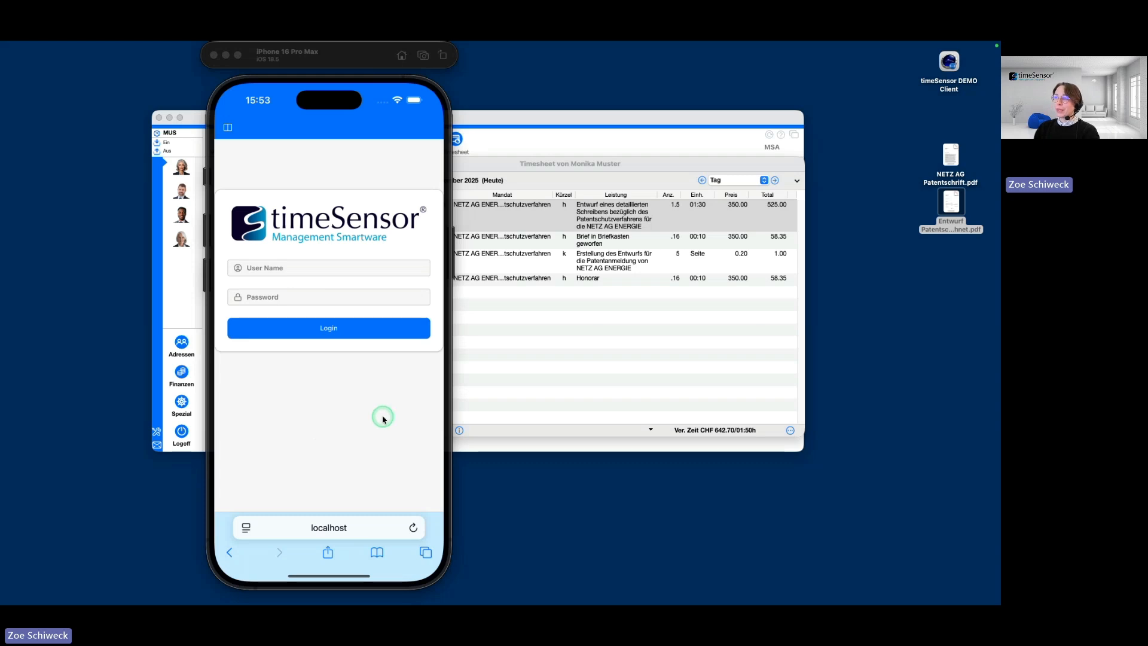
Log in to the timeSensor web app in the iPhone simulator with the account's user name and password.
click(333, 267)
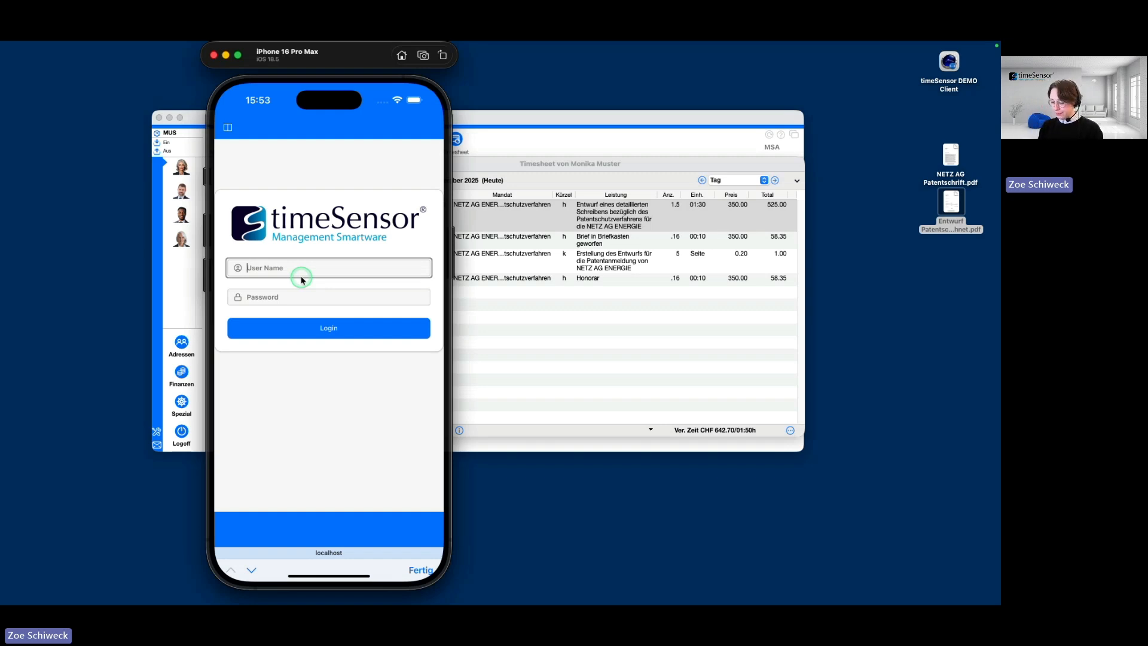
text(MonikaMuster)
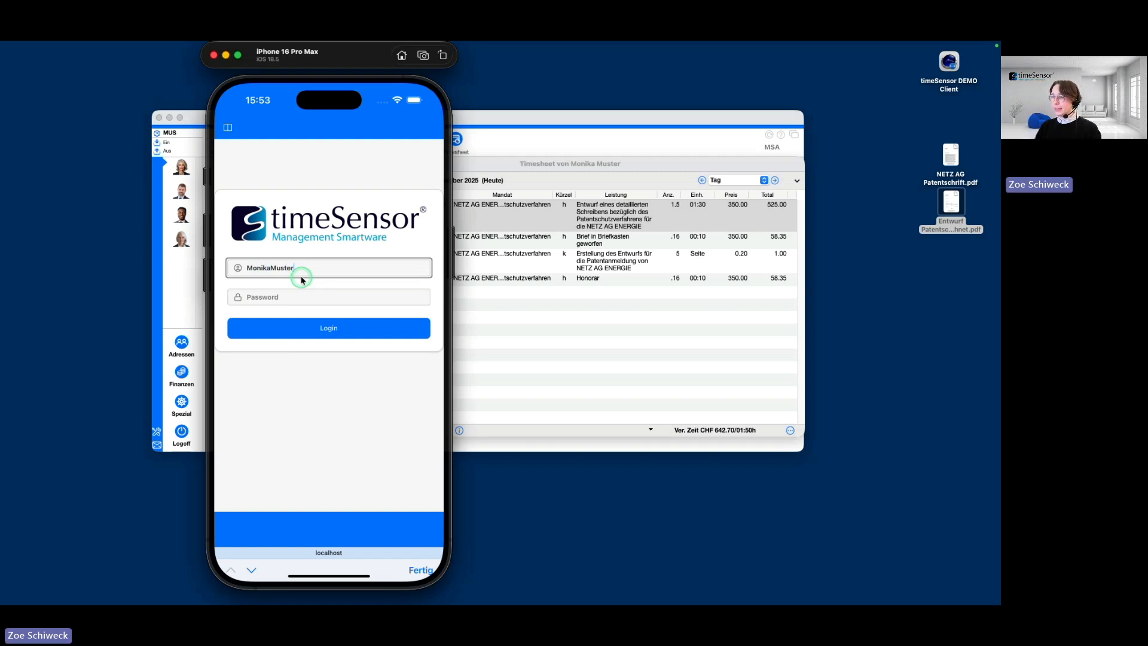
click(276, 270)
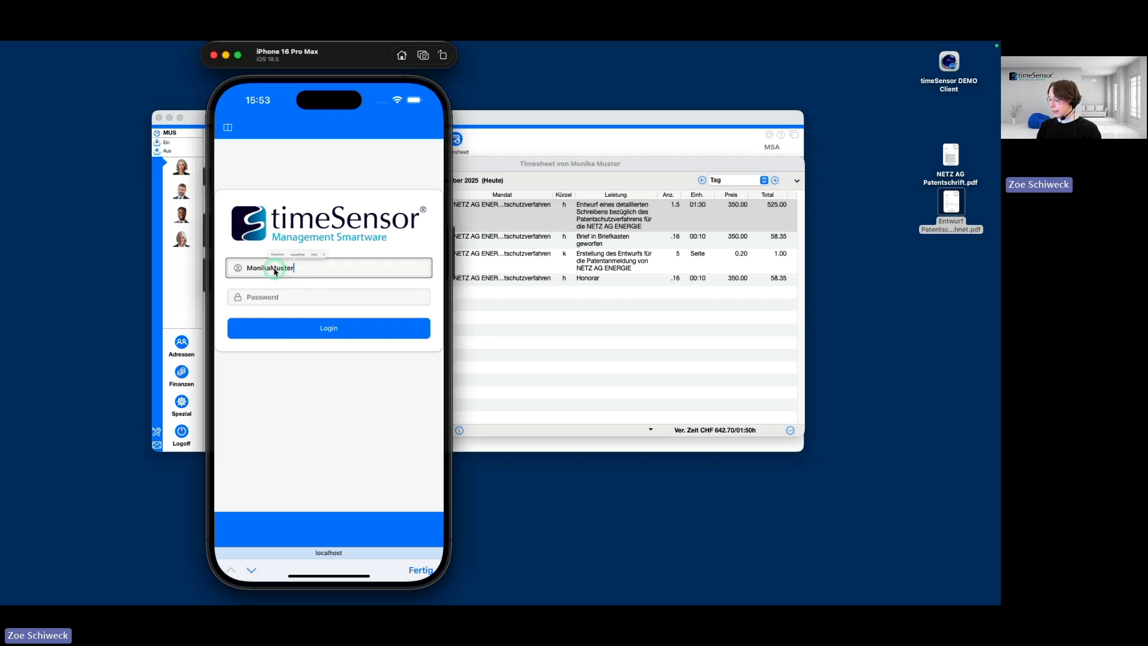
click(275, 270)
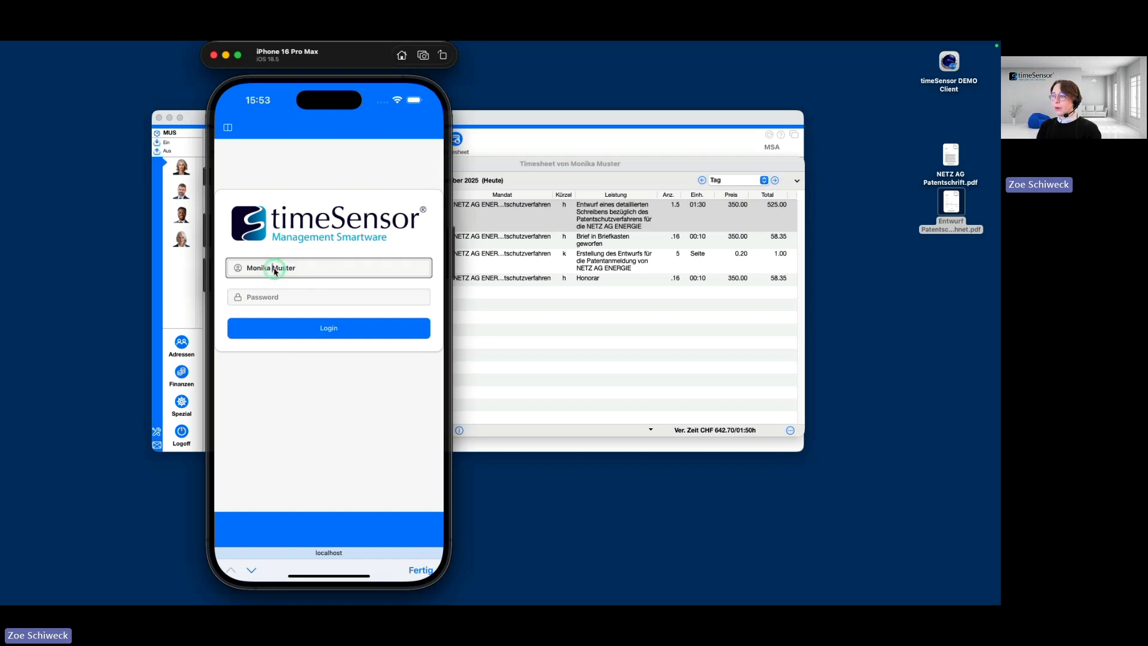
click(335, 327)
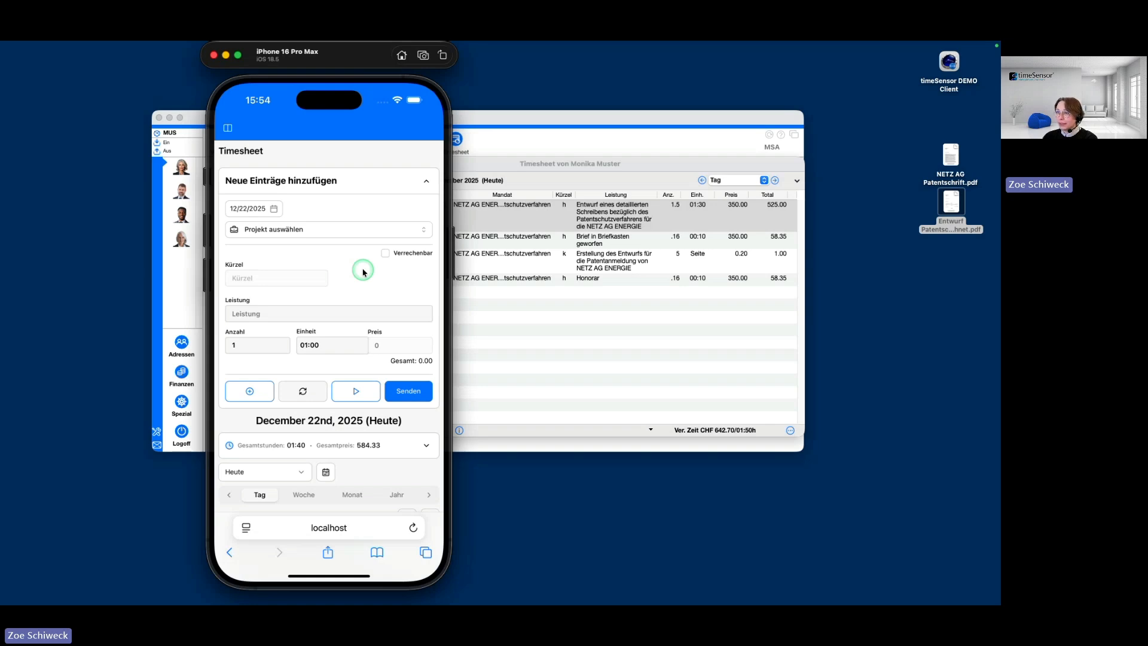
Assign the new mobile timesheet entry to the NETZ AG ENERGIE project Patentschutzverfahren and choose the Kürzel "h".
click(317, 229)
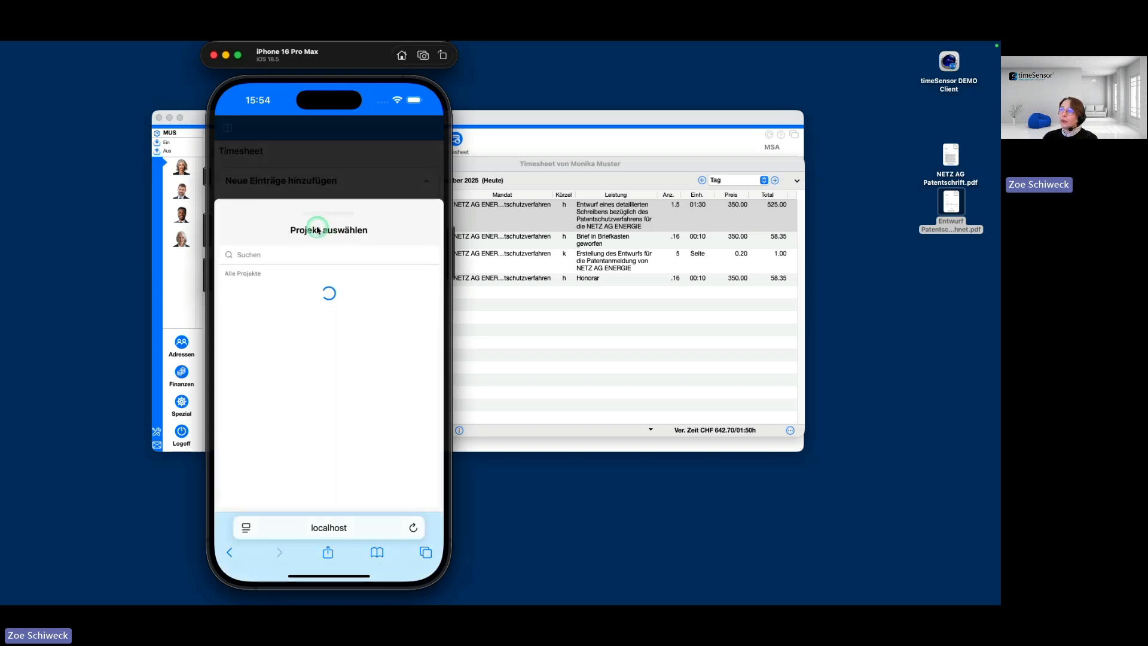
click(265, 255)
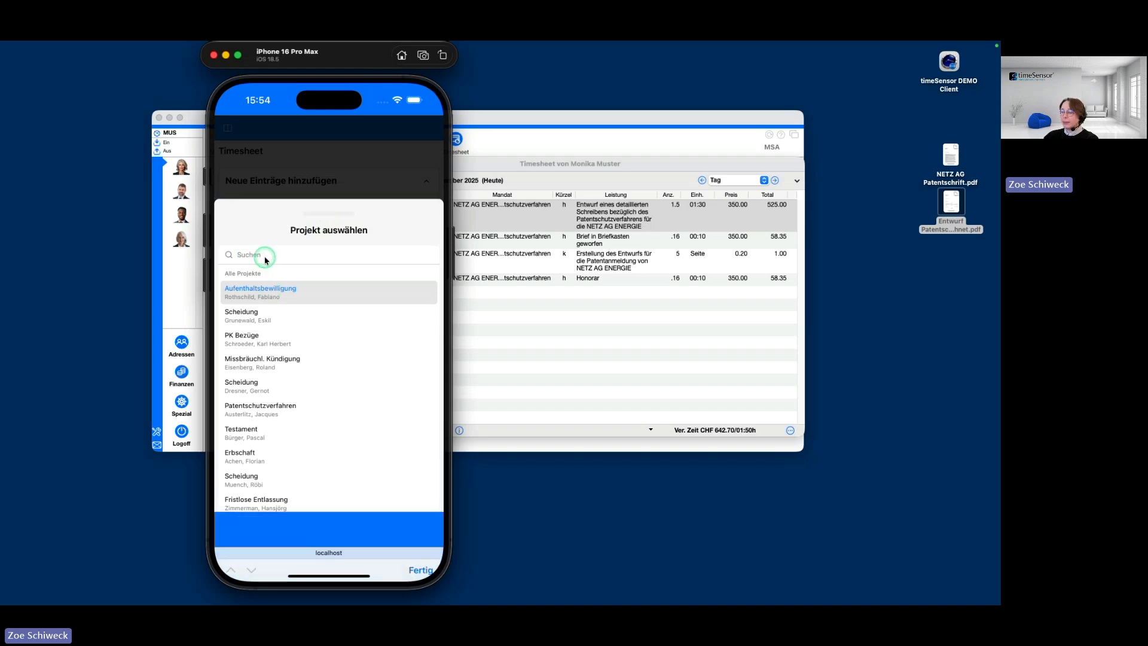
text(Netz)
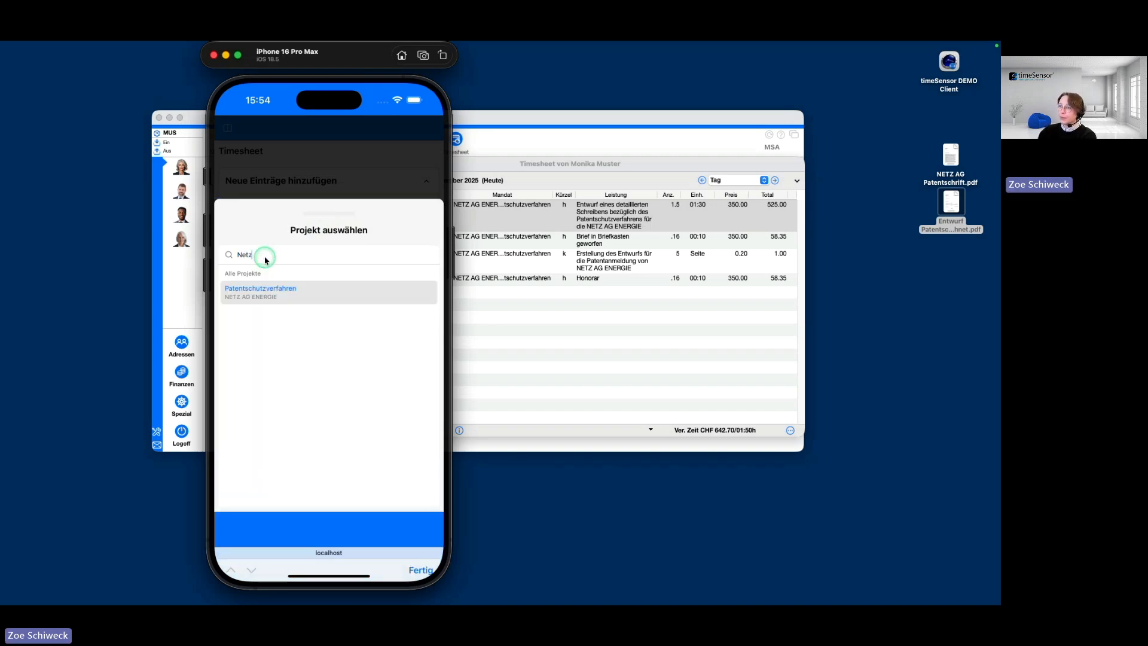
click(285, 293)
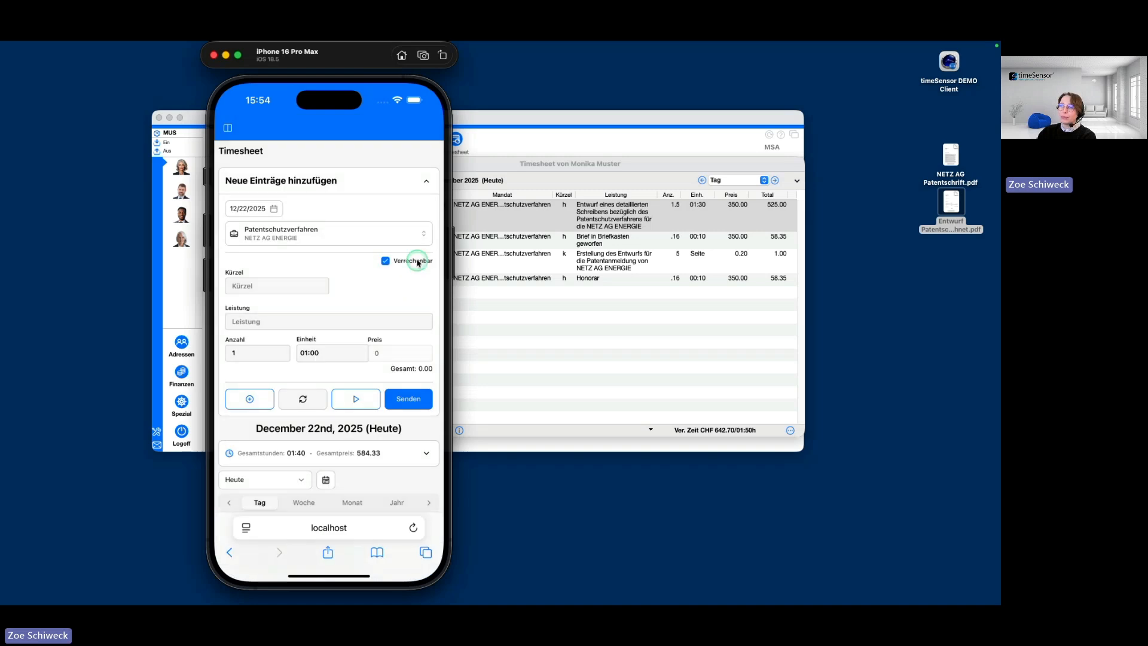
click(245, 286)
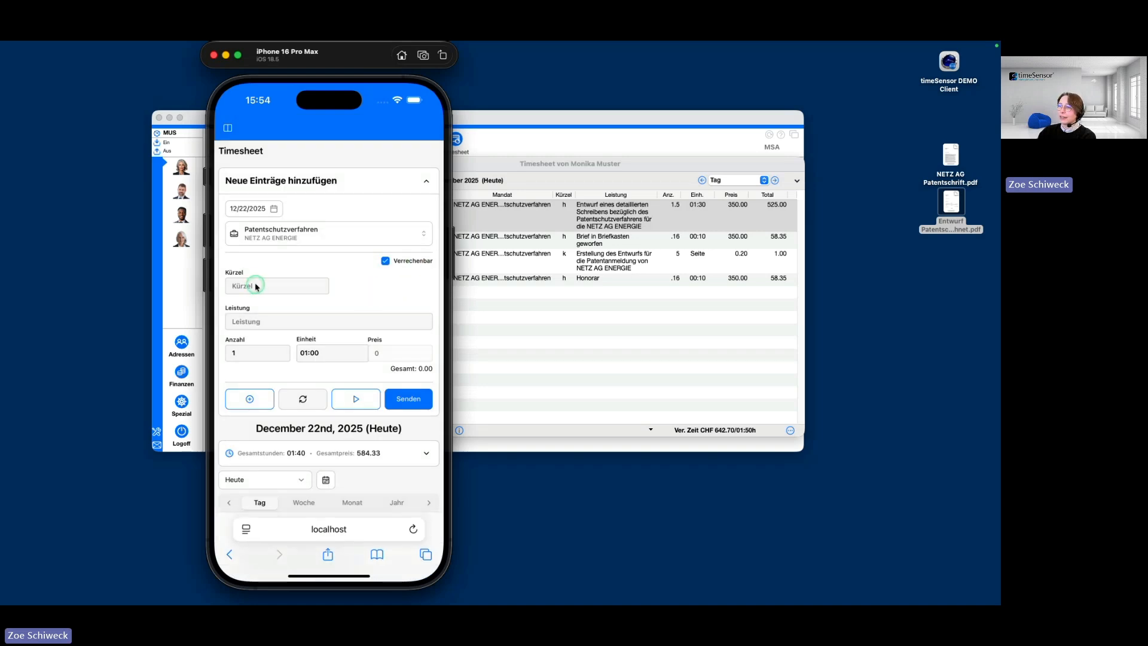
click(274, 339)
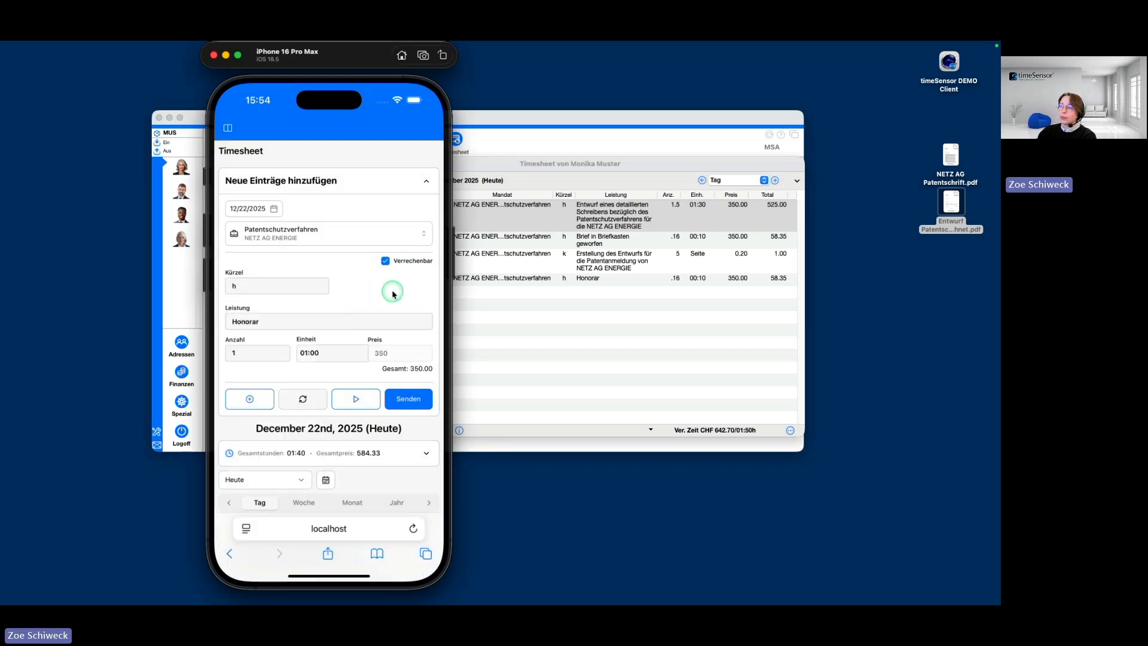
click(272, 277)
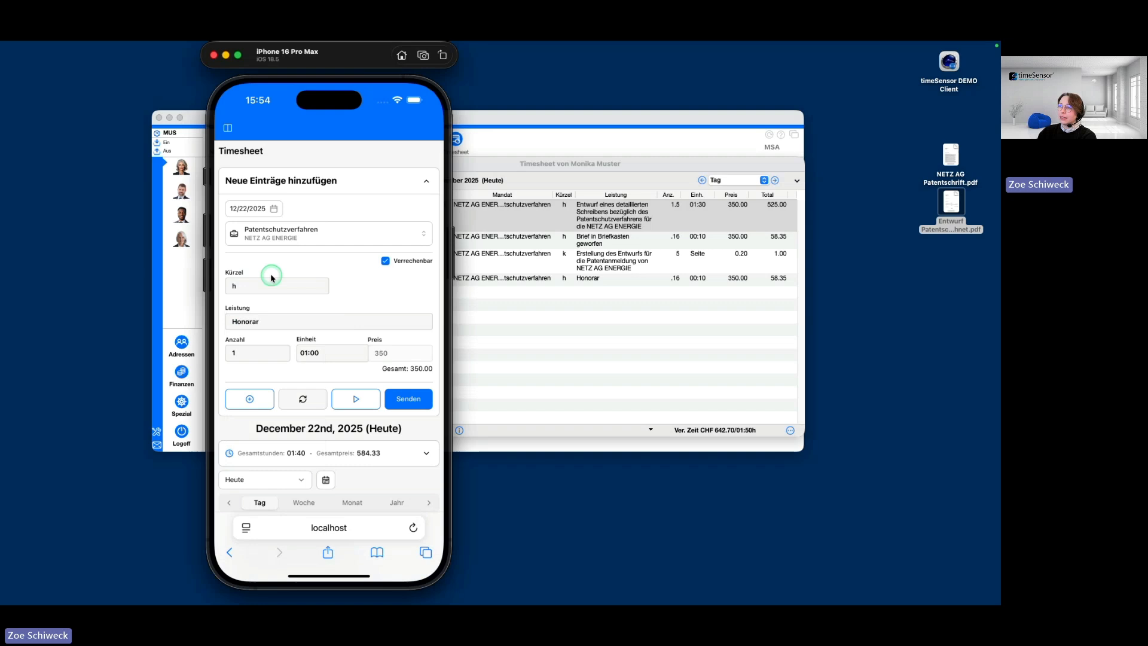
Replace the new entry's Leistung text with "Anfahrt".
click(270, 323)
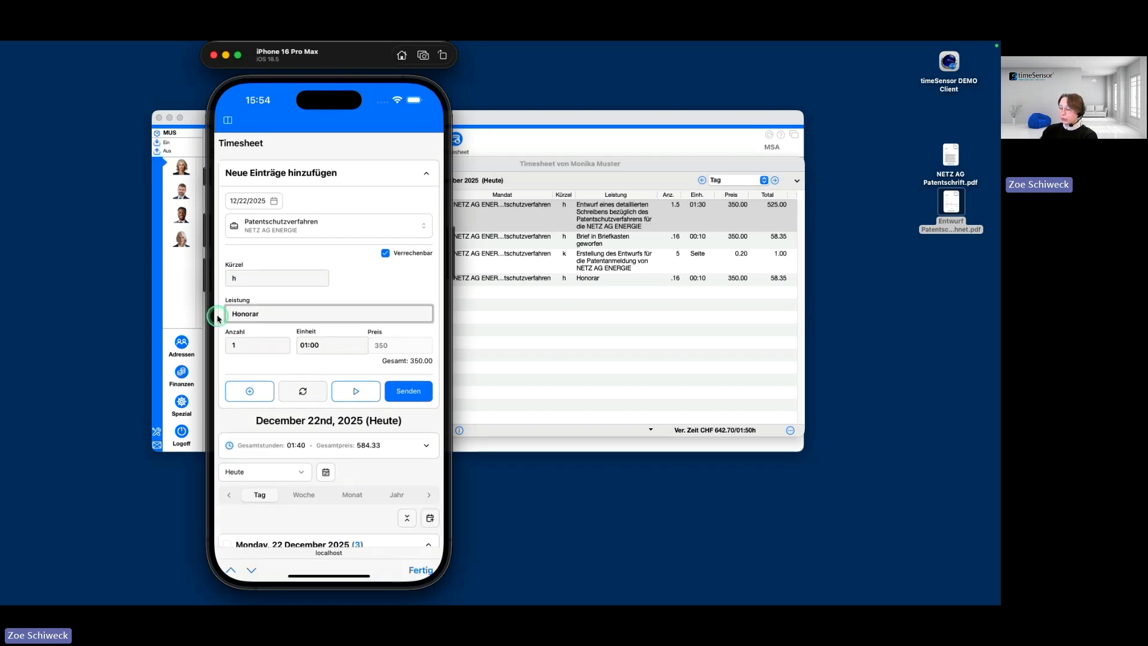
key(BackSpace)
key(BackSpace)
key(BackSpace)
key(BackSpace)
key(BackSpace)
key(BackSpace)
key(BackSpace)
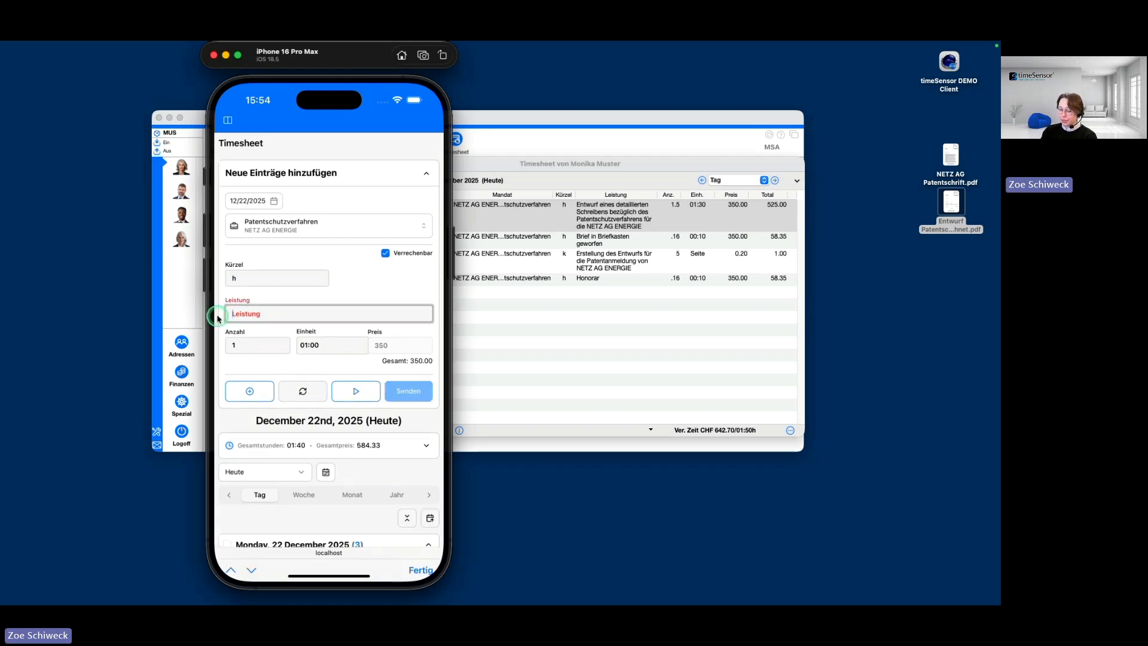
text(Anfahrt)
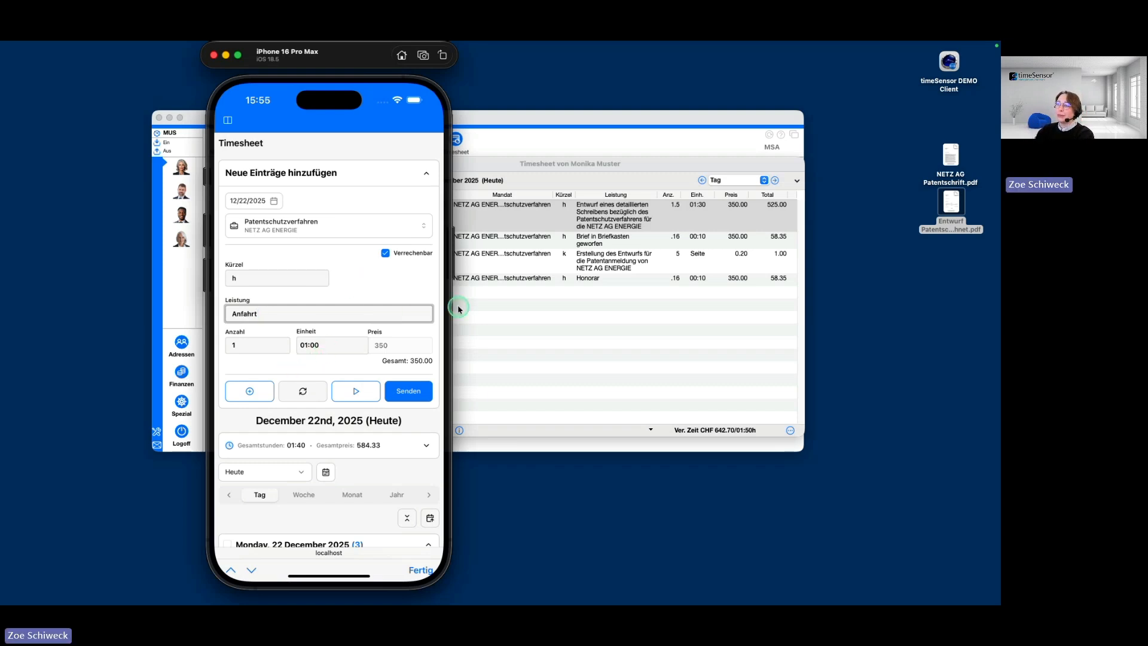
Switch the entry's Verrechenbar option off and on again, and submit the "Anfahrt" entry as billable.
click(386, 253)
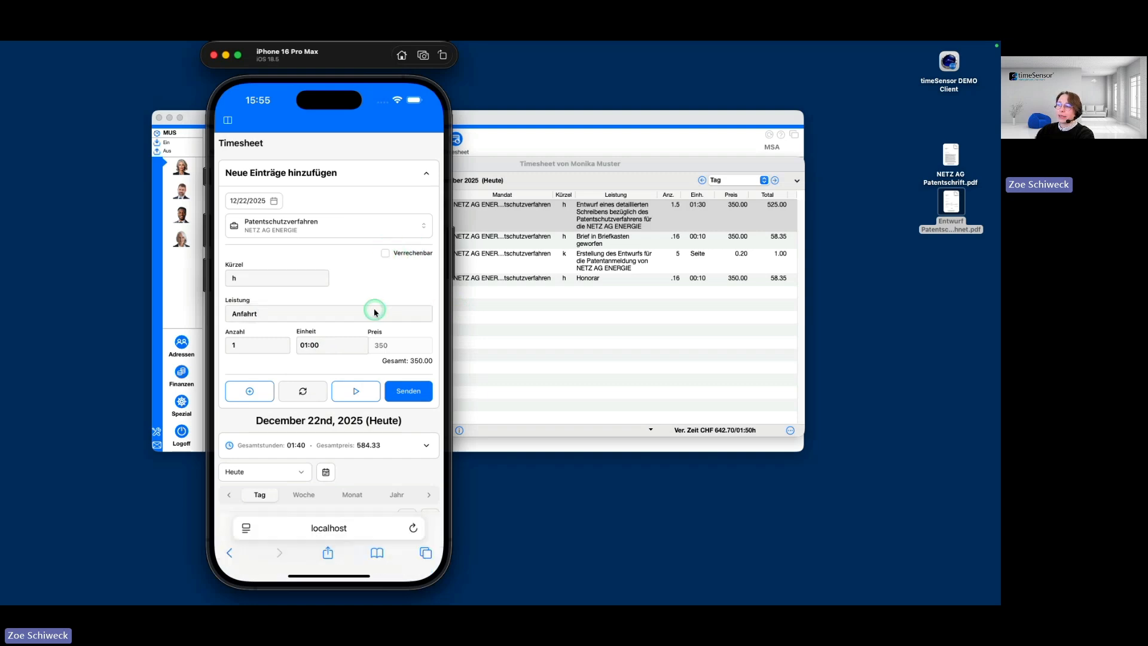
click(385, 253)
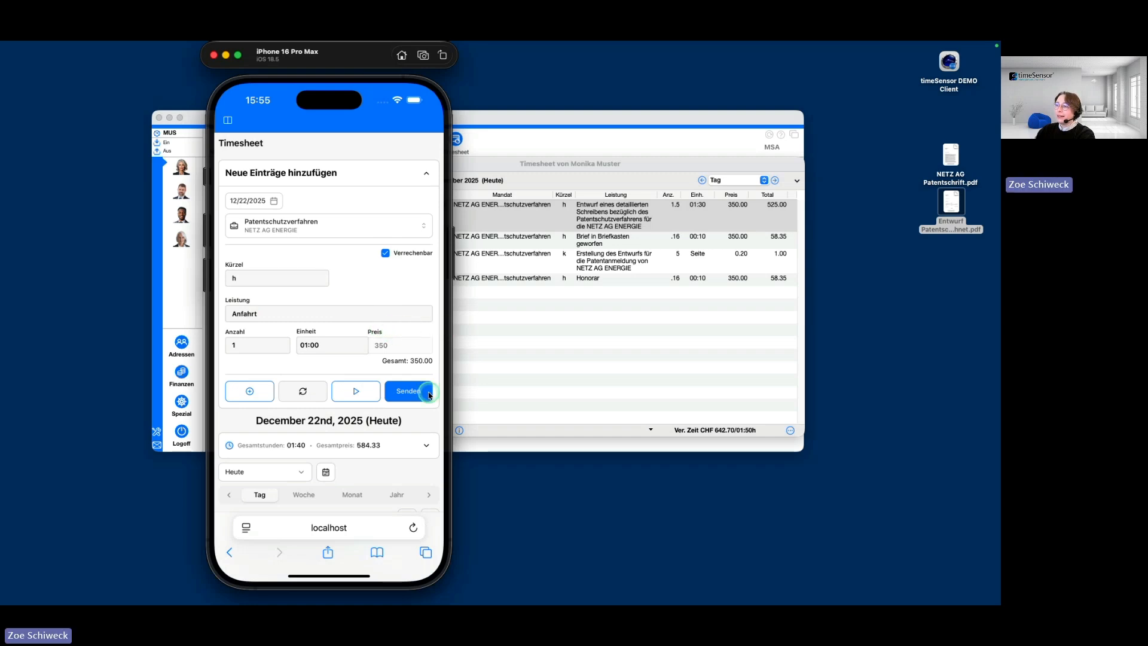
click(411, 393)
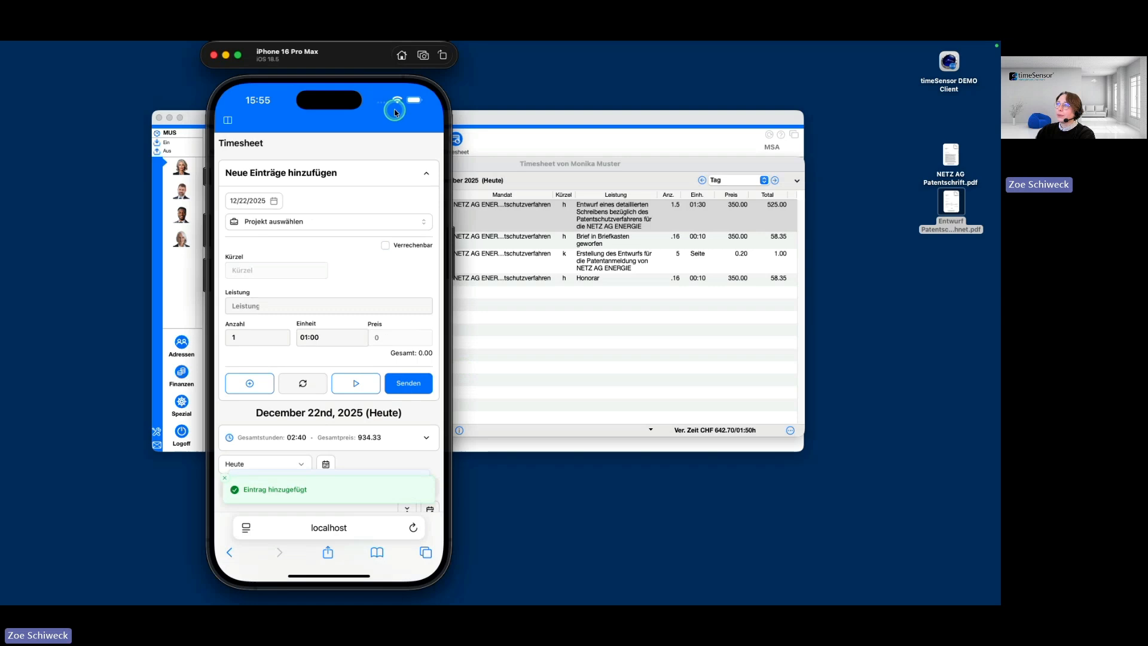
Arrange the iPhone simulator and the desktop client's main window side by side.
drag(333, 56, 196, 56)
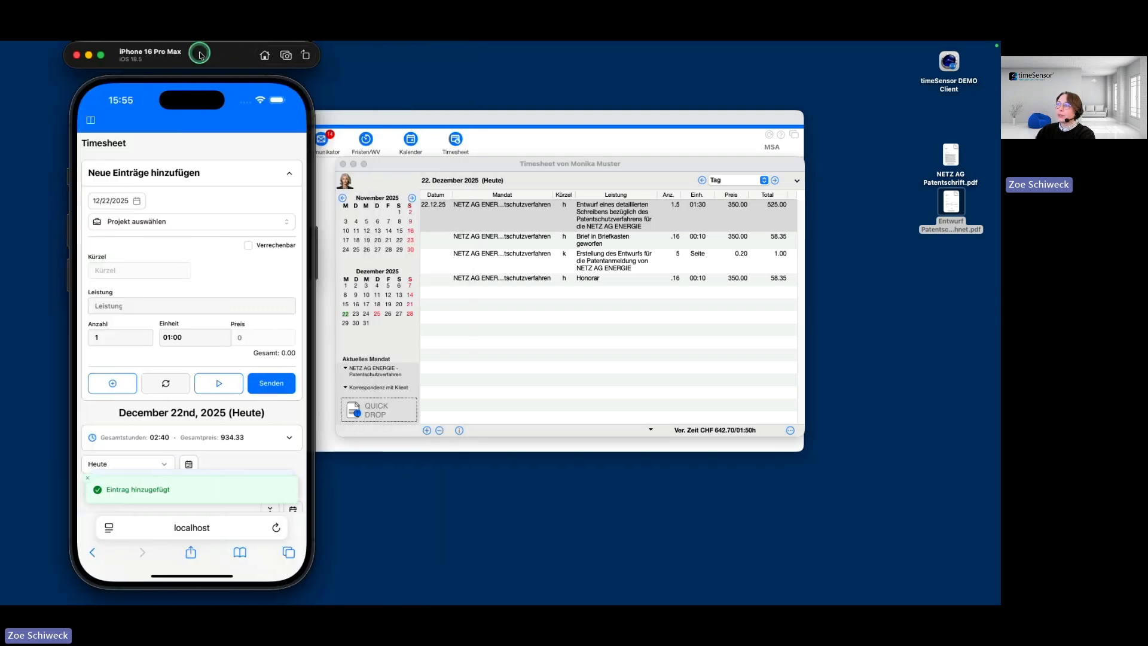
click(500, 156)
click(439, 129)
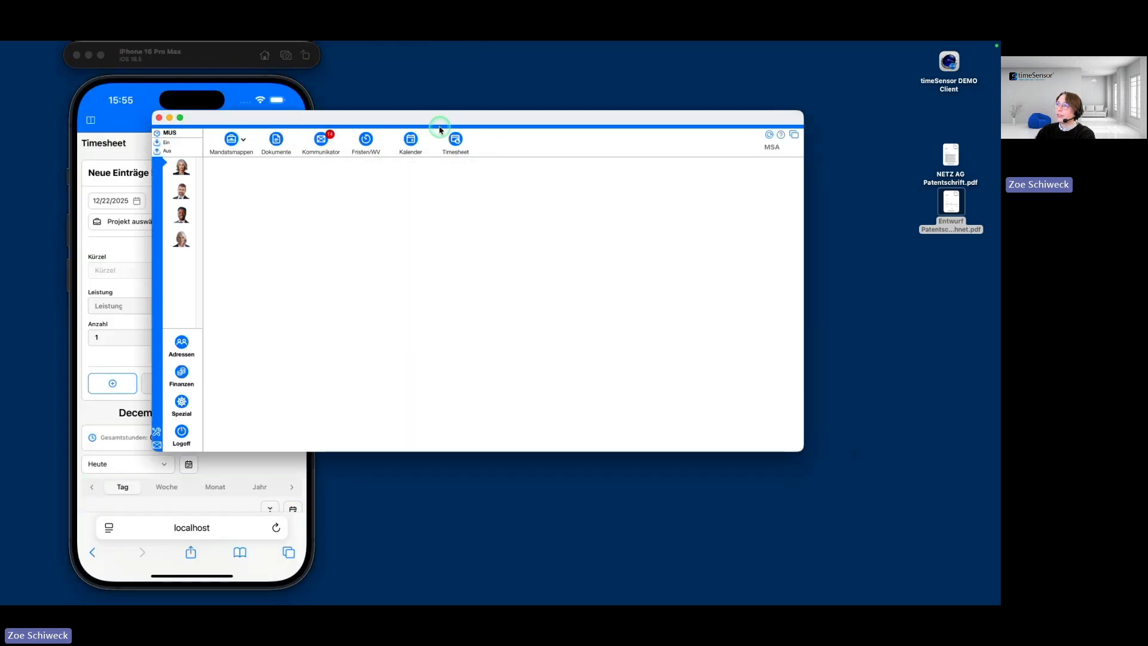
drag(439, 129, 540, 129)
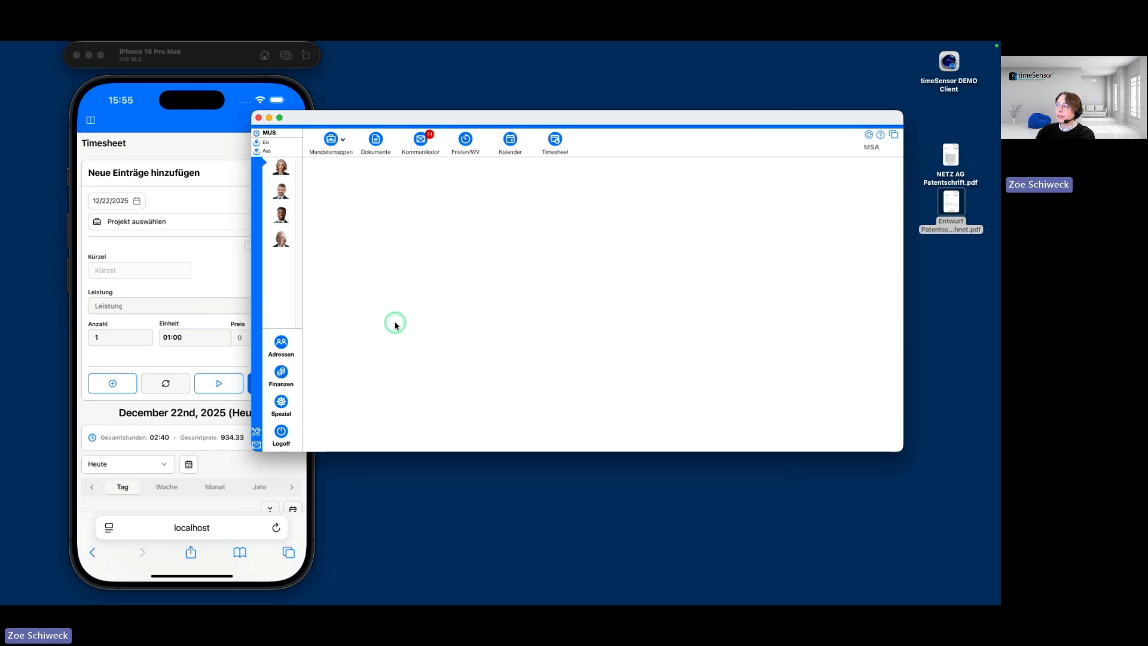
drag(449, 113, 495, 109)
Try to submit another mobile entry with the Leistung "Anfahrt" without selecting a project or Kürzel.
click(127, 306)
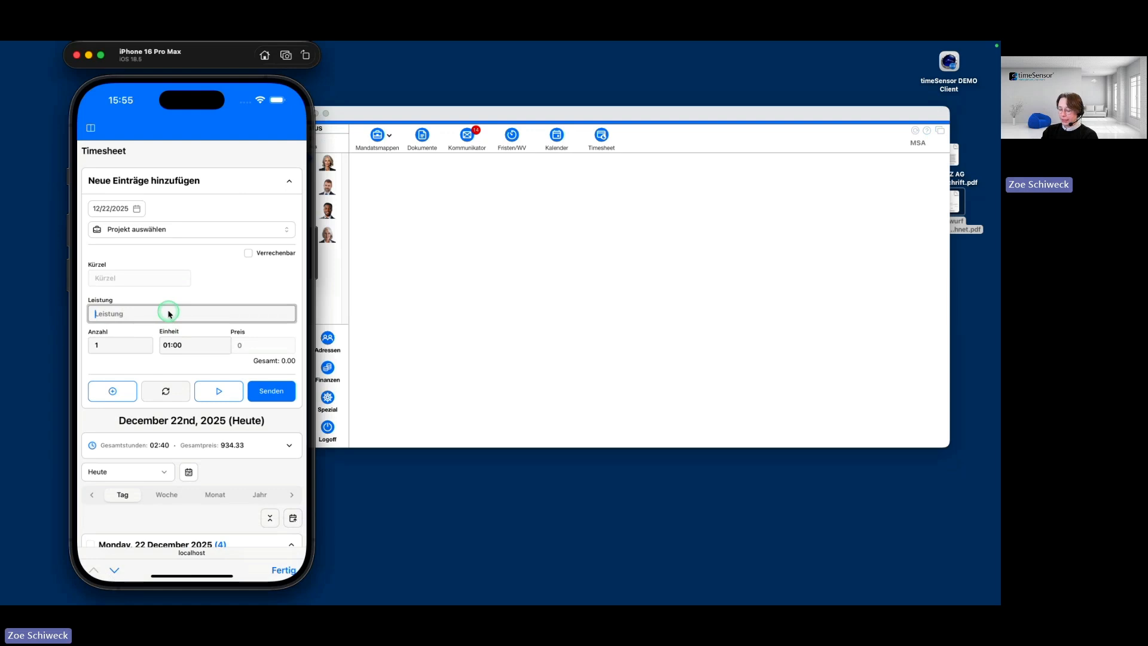
text(Anfahrt)
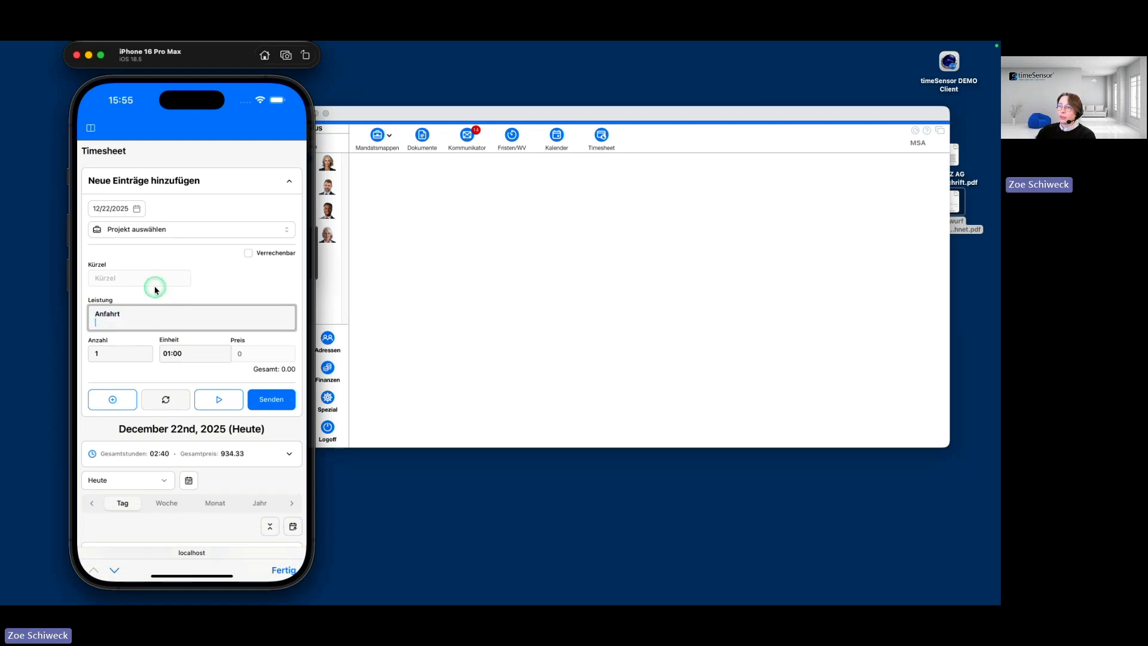
click(260, 287)
click(277, 402)
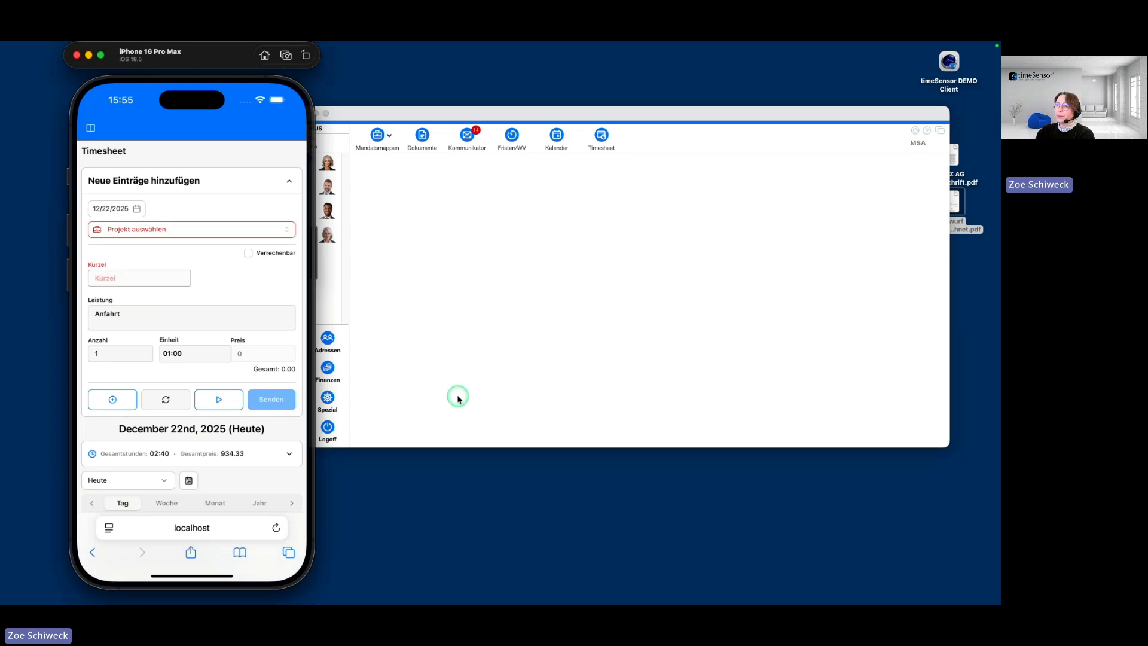
Check the "Anfahrt" entry in the desktop client's Timesheet for today and close that window.
click(626, 111)
click(599, 136)
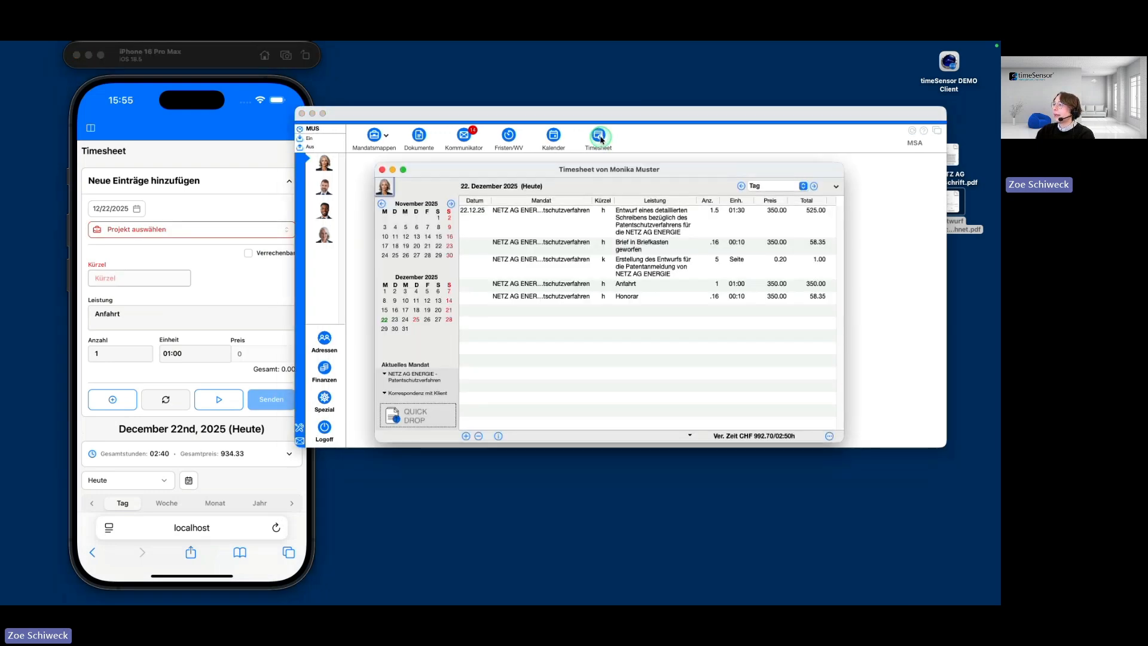
click(688, 285)
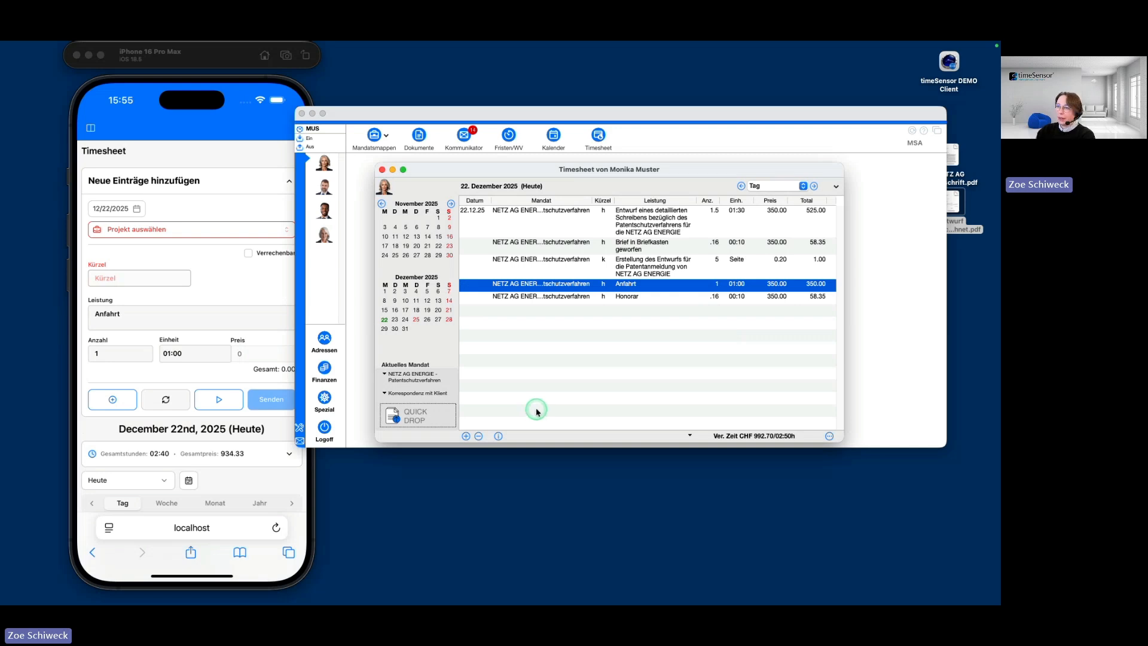
click(383, 172)
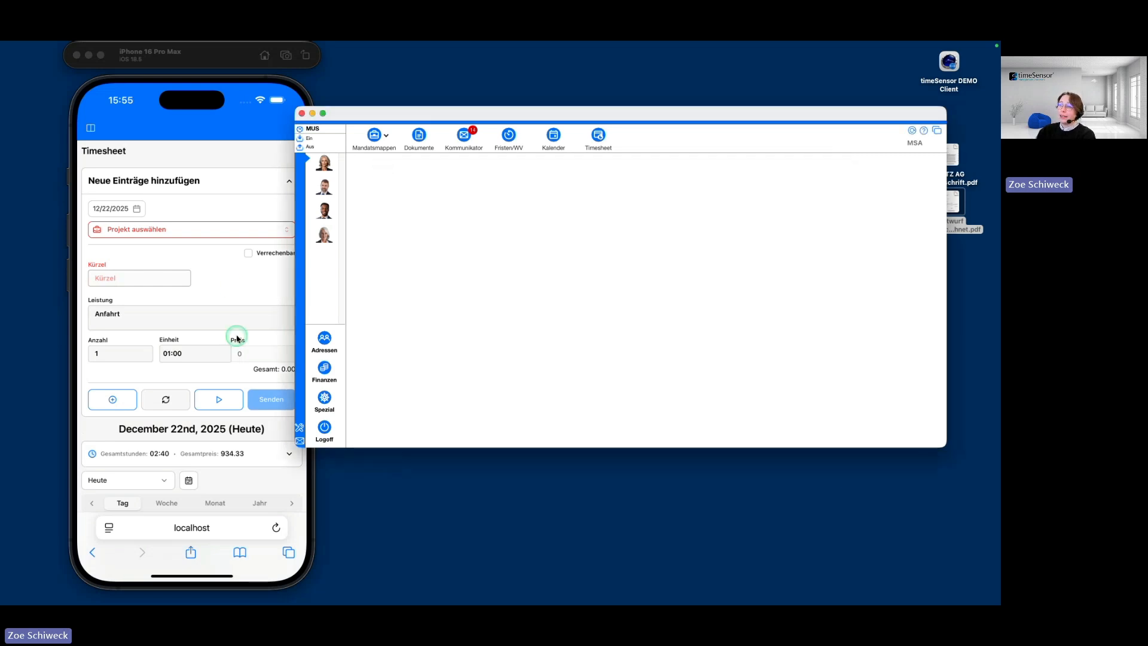
Start two timers in the mobile Timesheet, the first from the "Anfahrt" entry, and pause both.
click(238, 280)
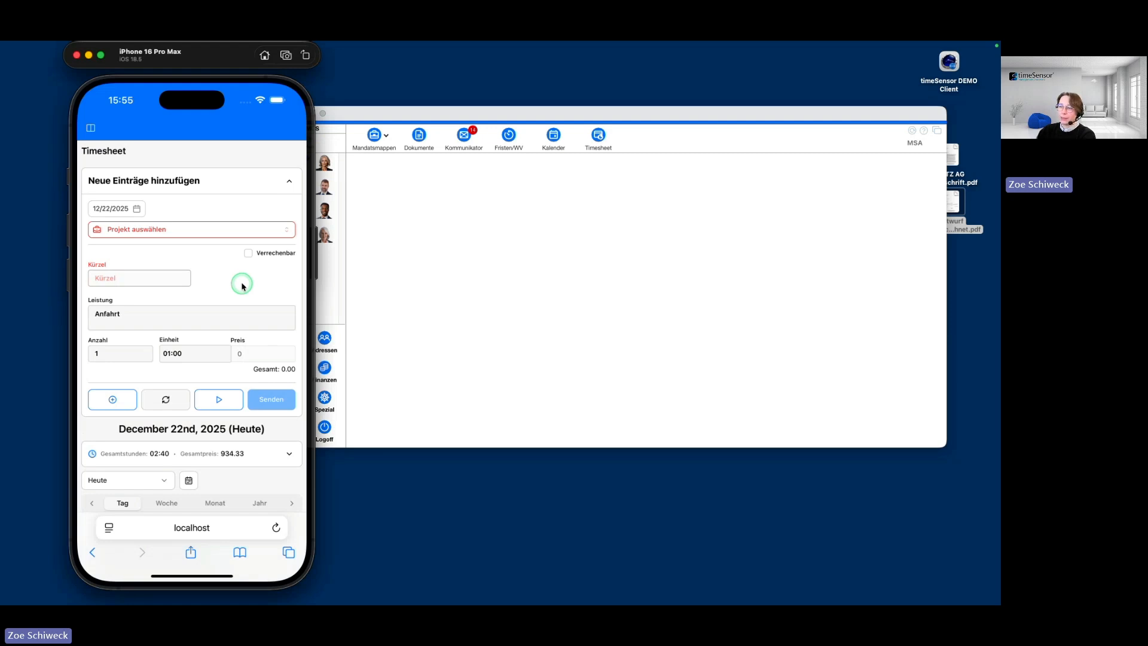
click(220, 402)
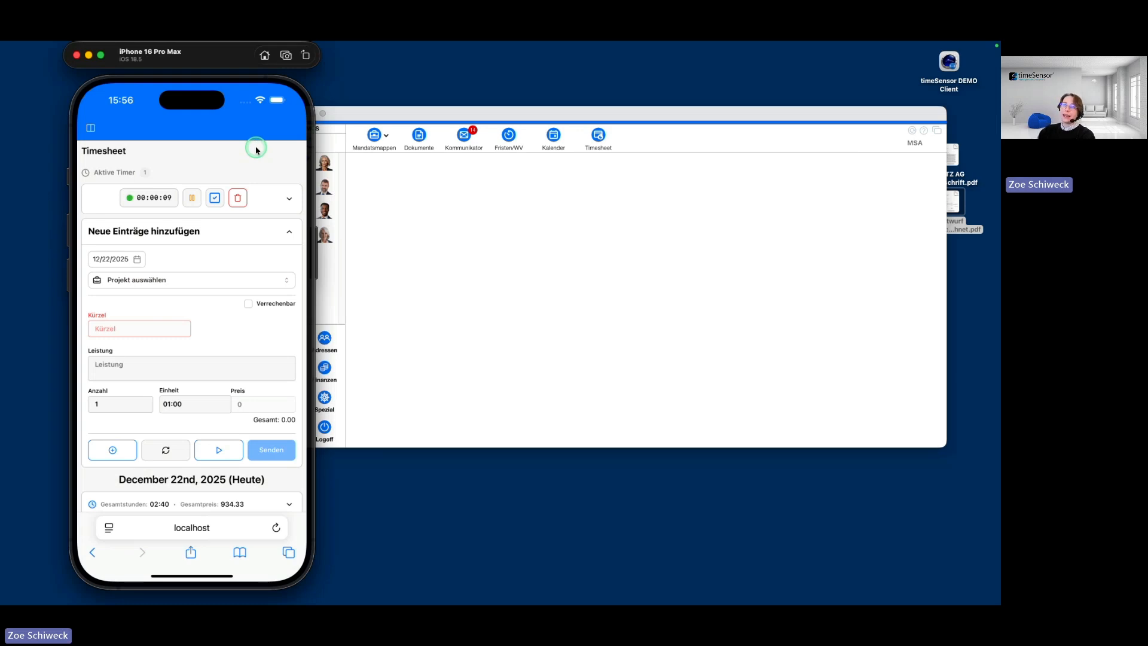
click(222, 453)
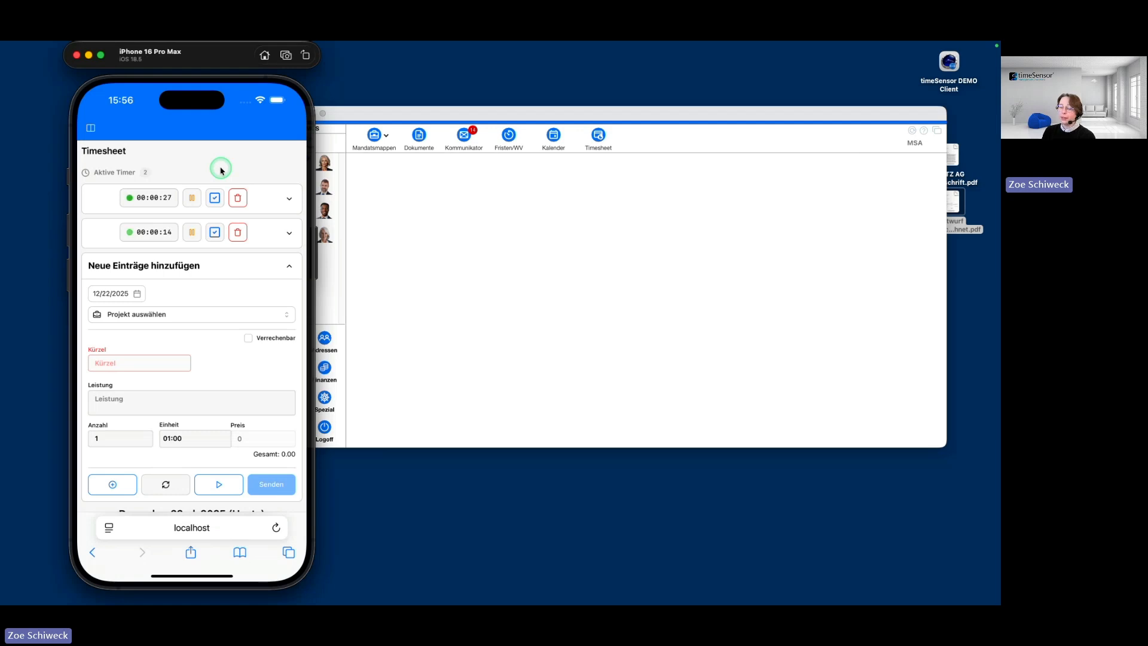
click(192, 198)
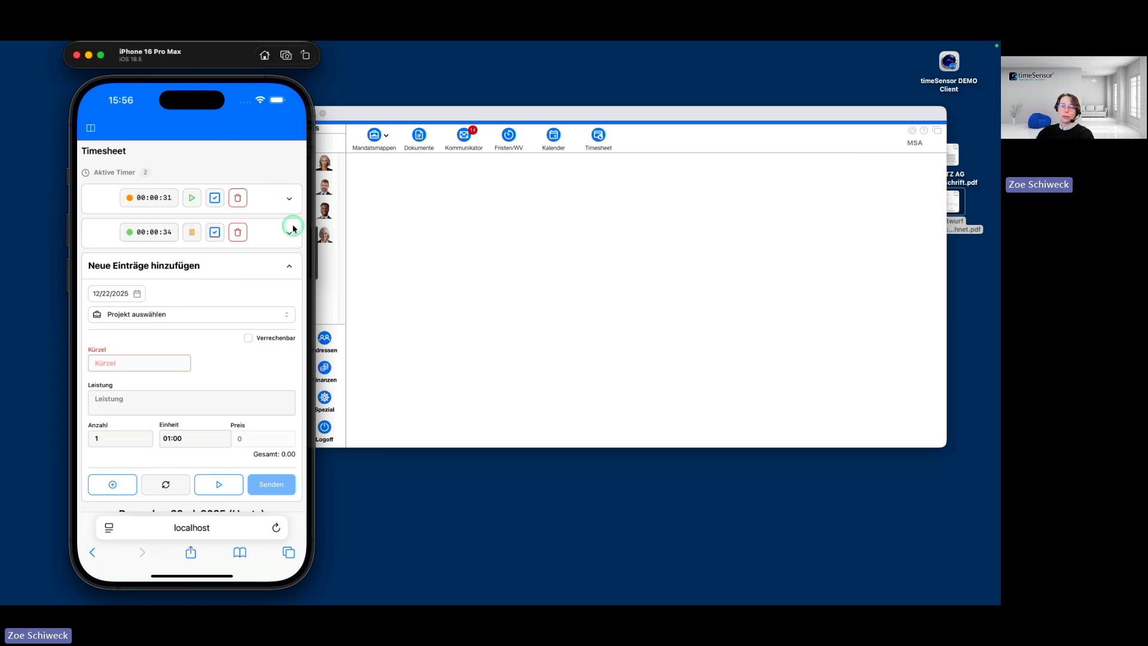
click(191, 232)
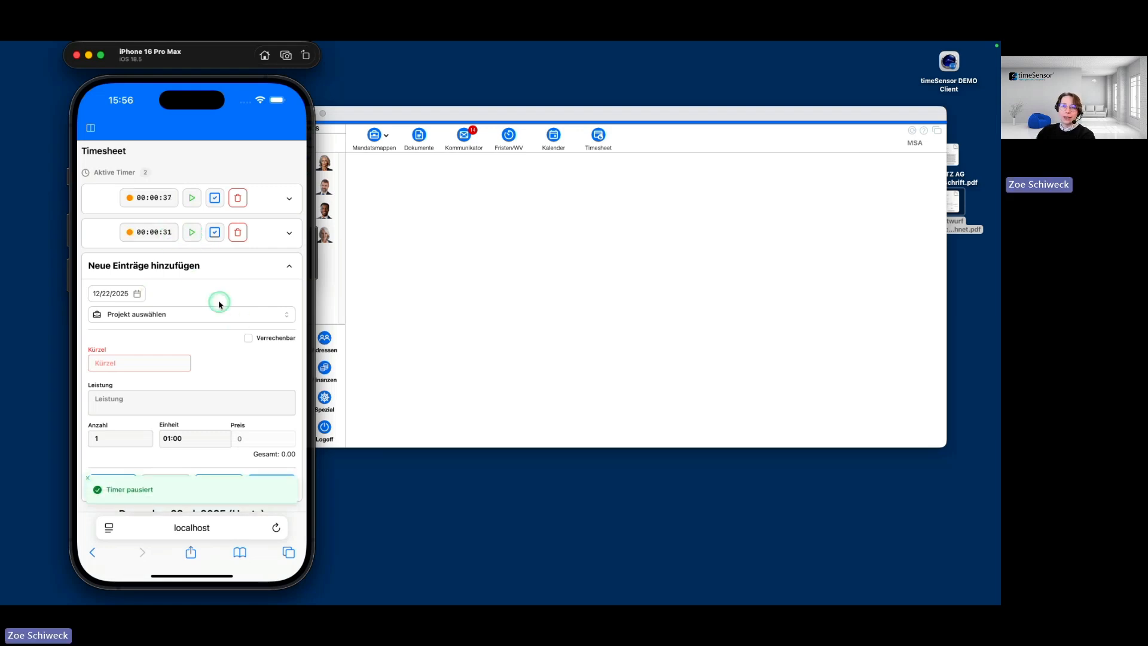
Expand the paused "Anfahrt" timer and replace its Leistung text with "Bestätigung Zustellung Schreiben".
click(290, 233)
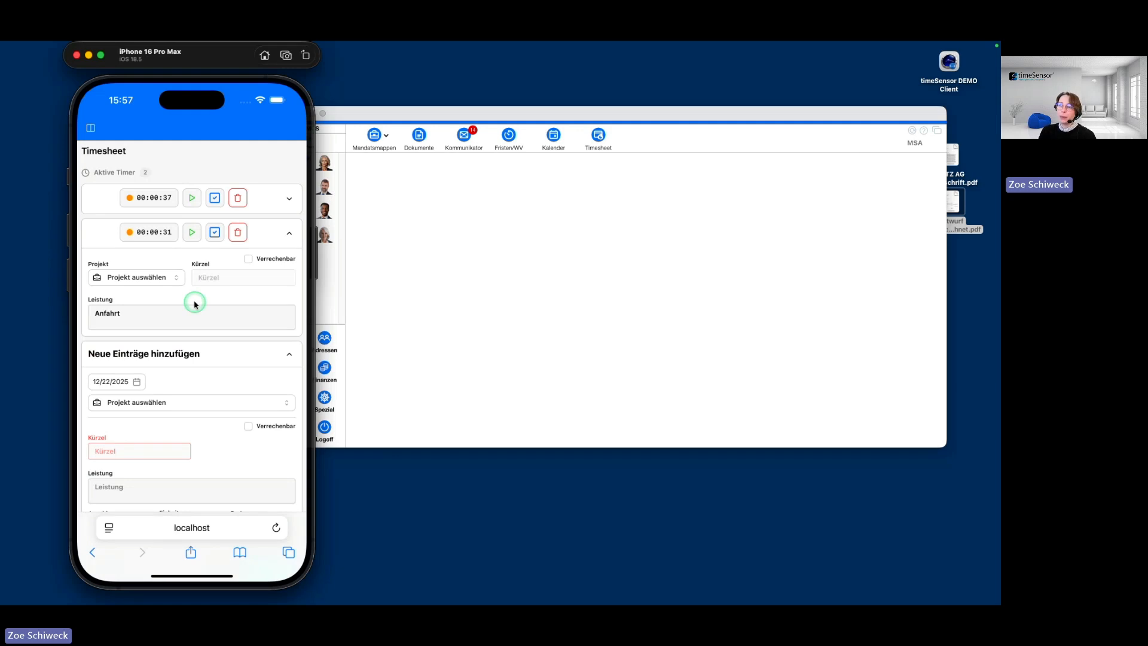
click(149, 317)
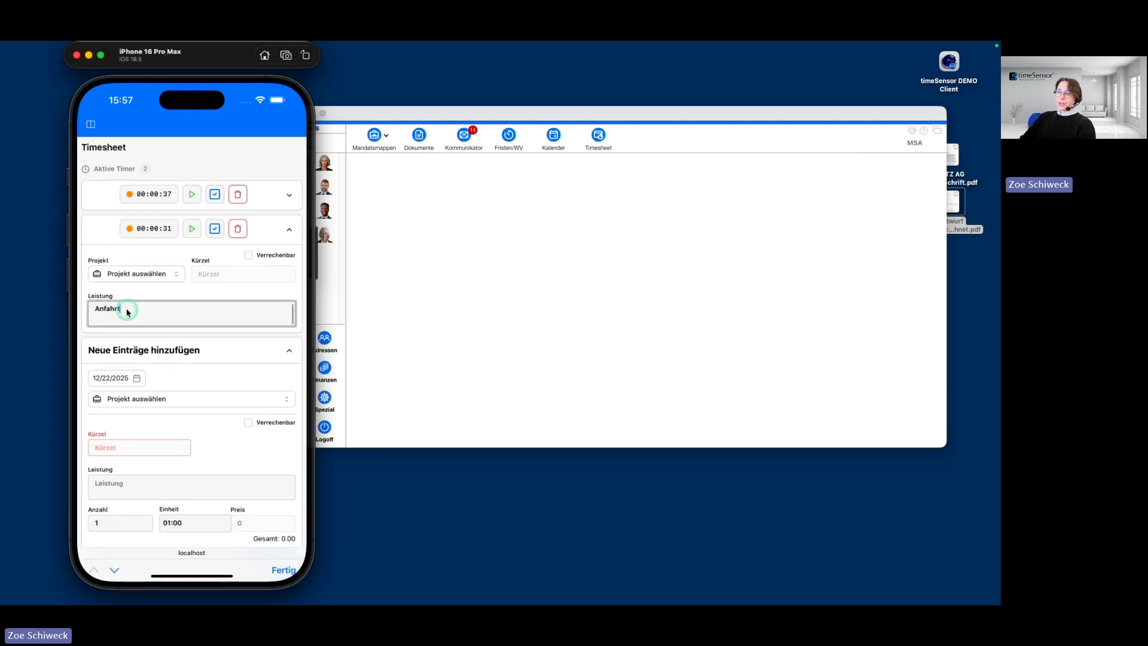
key(BackSpace)
key(BackSpace)
key(BackSpace)
key(BackSpace)
key(BackSpace)
key(BackSpace)
key(BackSpace)
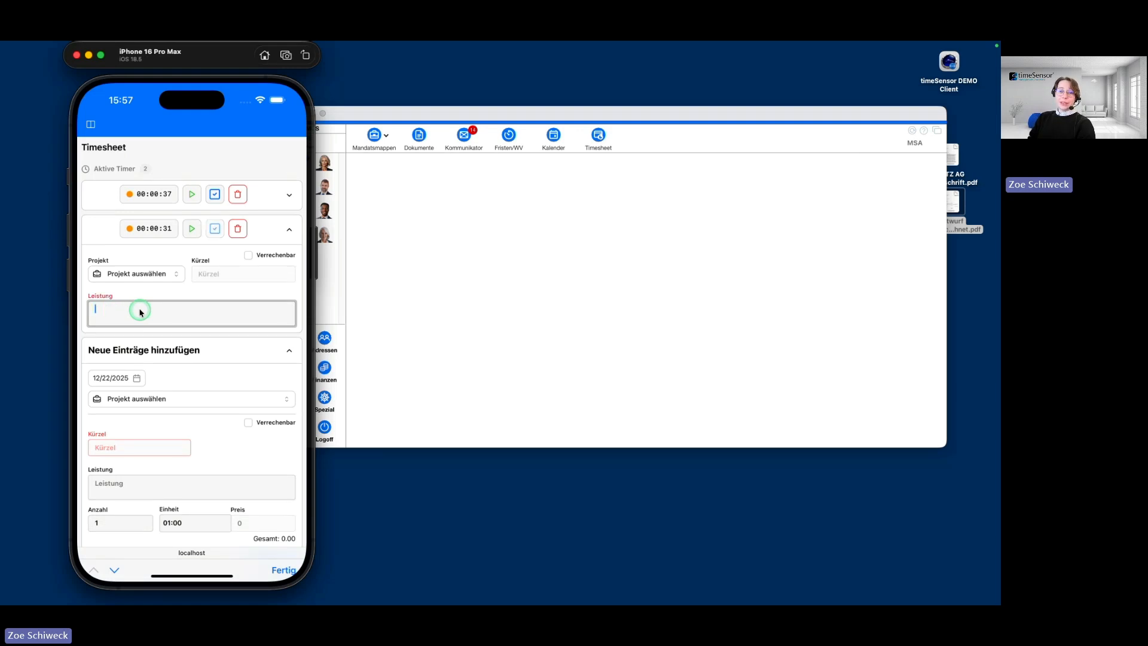
text(Be)
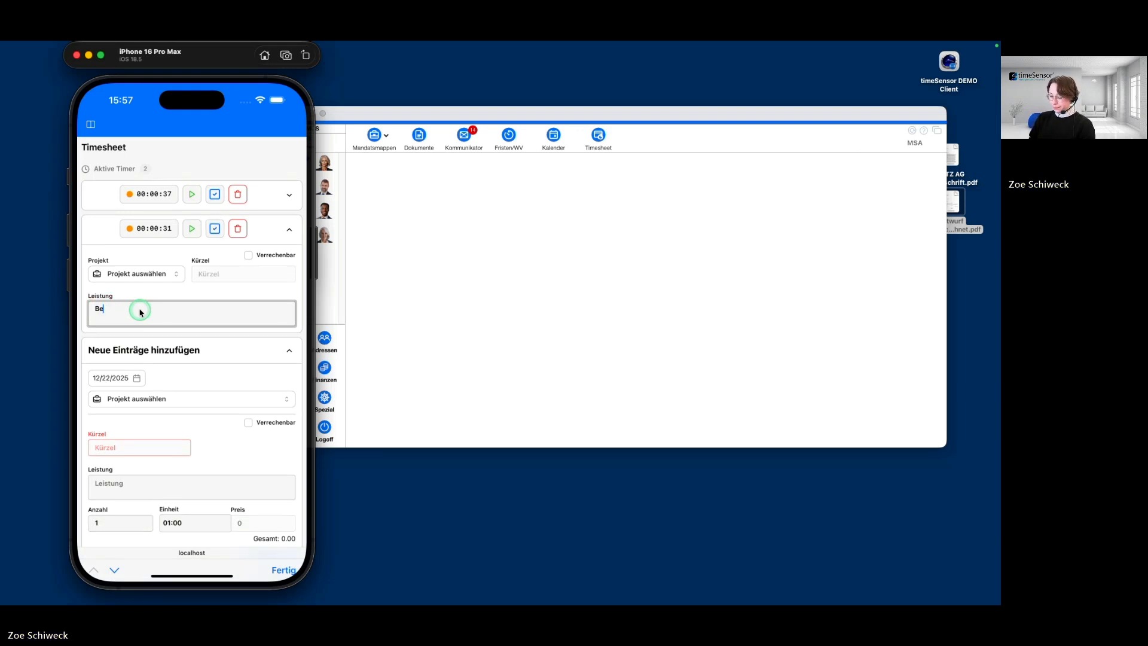
text(stätigung Zustellung Schreiben)
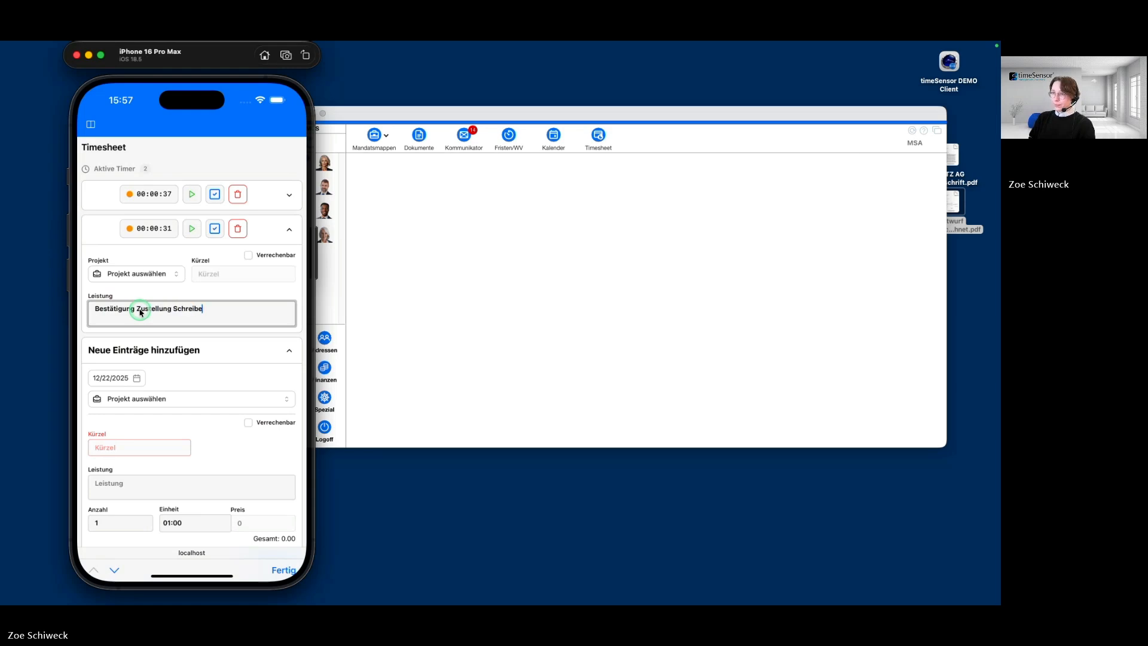
click(252, 293)
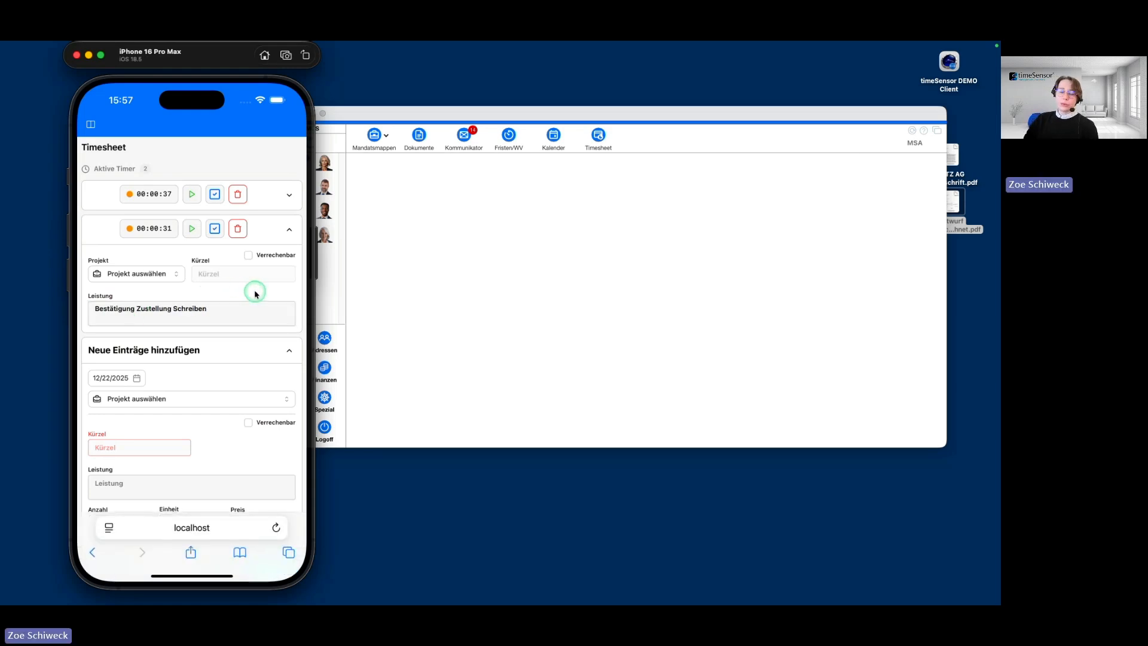
Assign the timer to project "Missbräuchl. Kündigung" as non-billable with Kürzel h, and transfer its time to the timesheet without rounding.
click(167, 274)
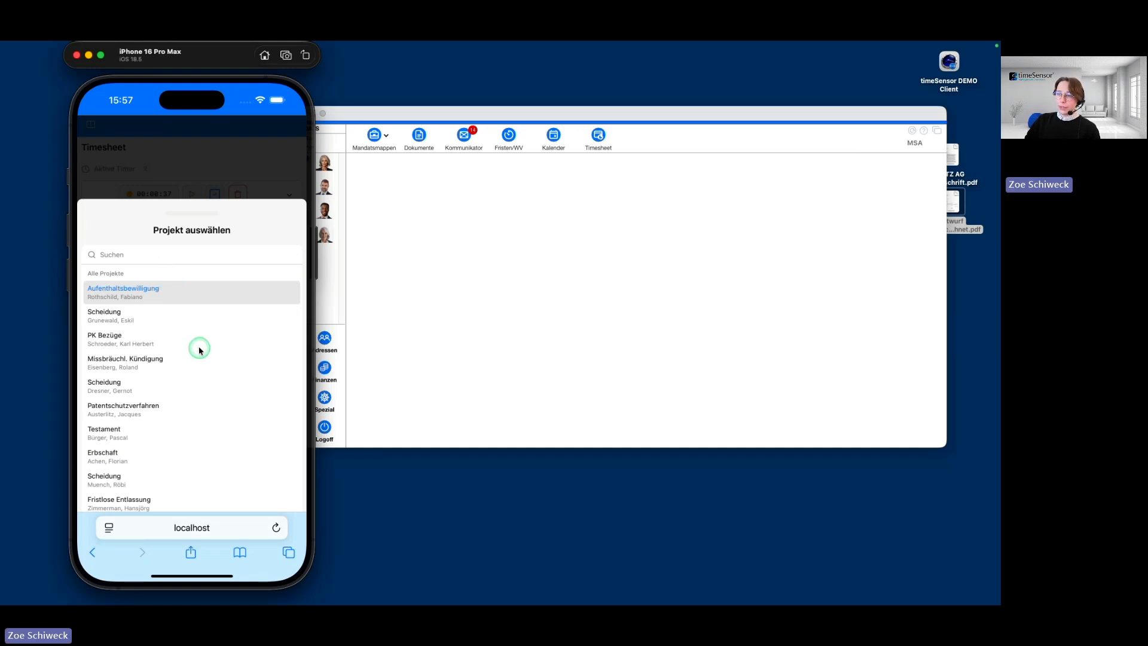
click(149, 363)
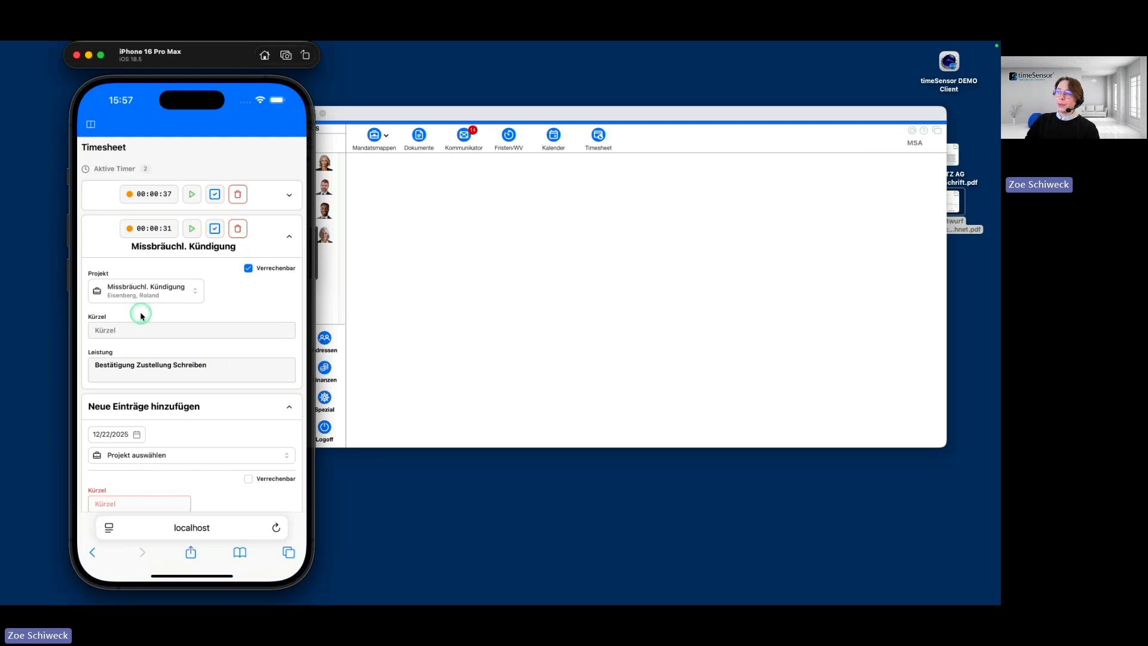
click(250, 270)
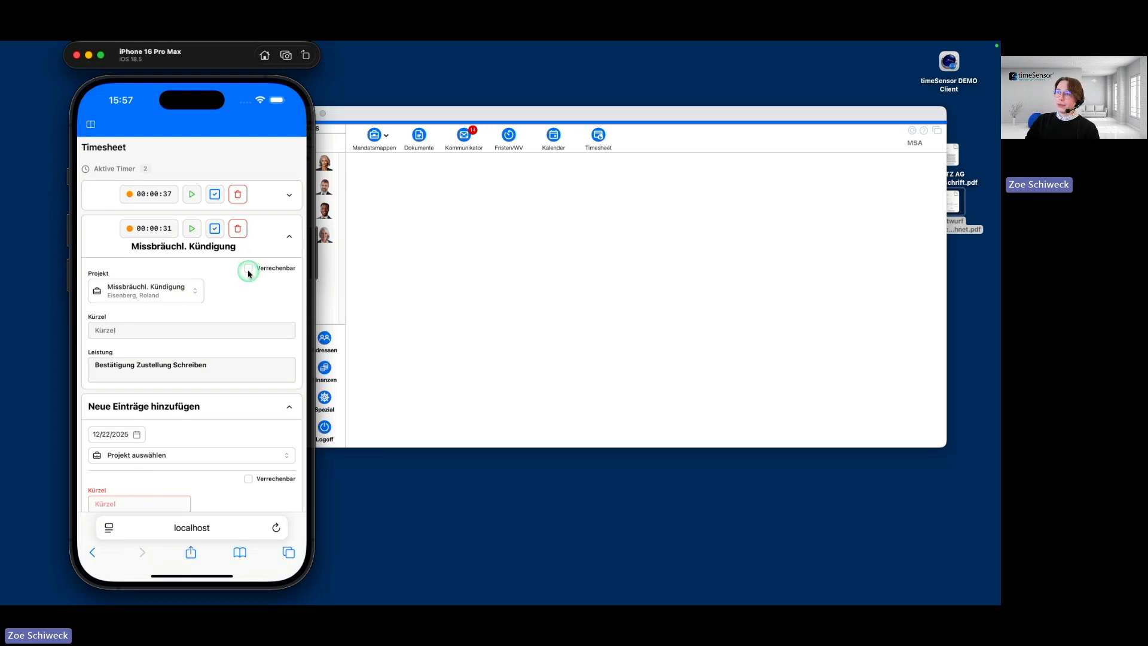
click(109, 329)
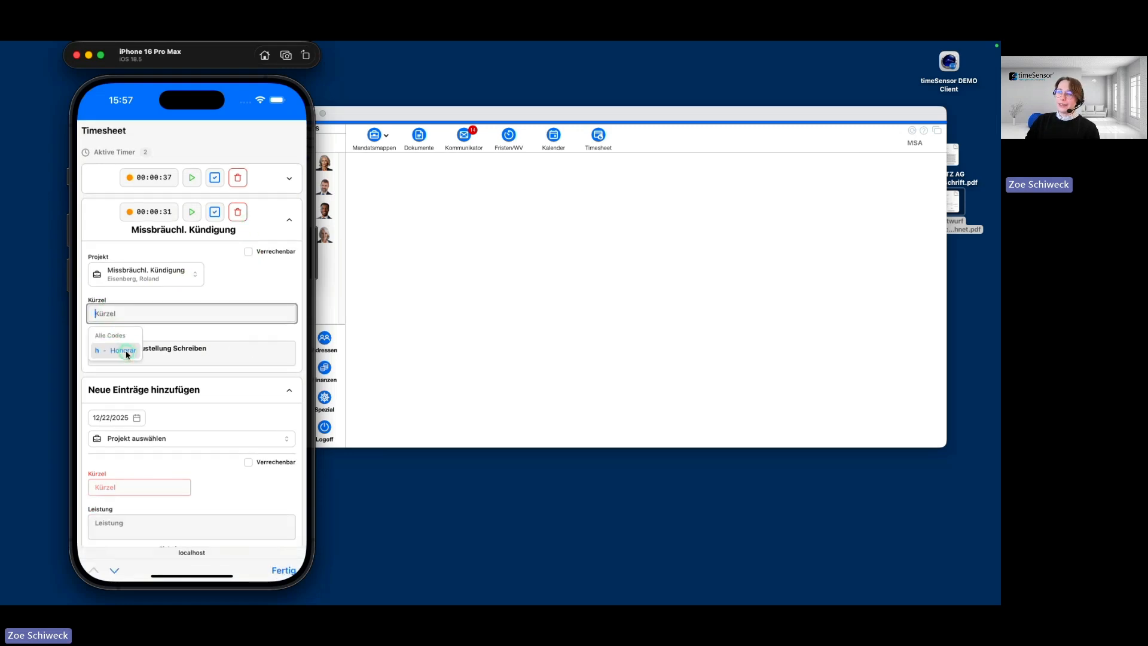
click(119, 345)
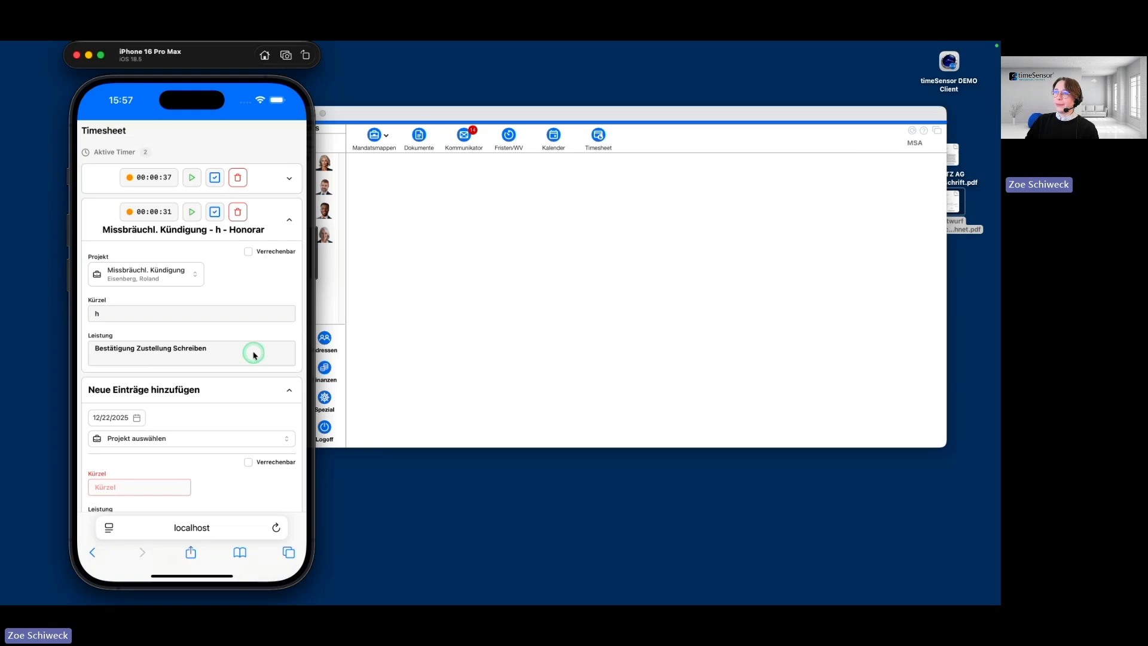
click(216, 213)
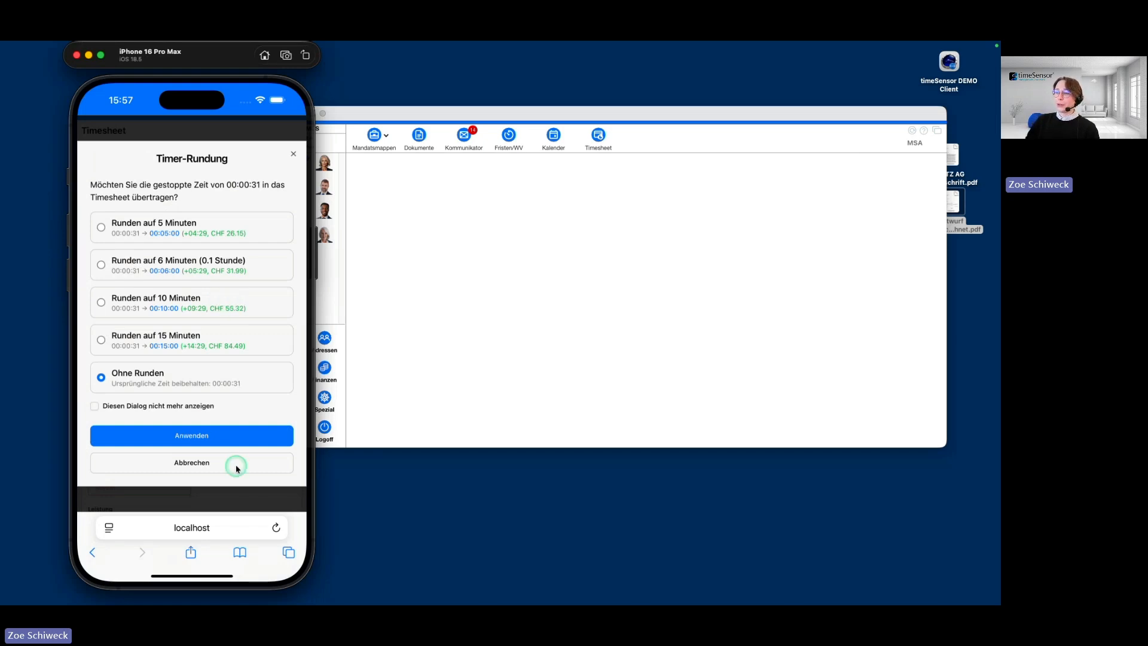
click(216, 436)
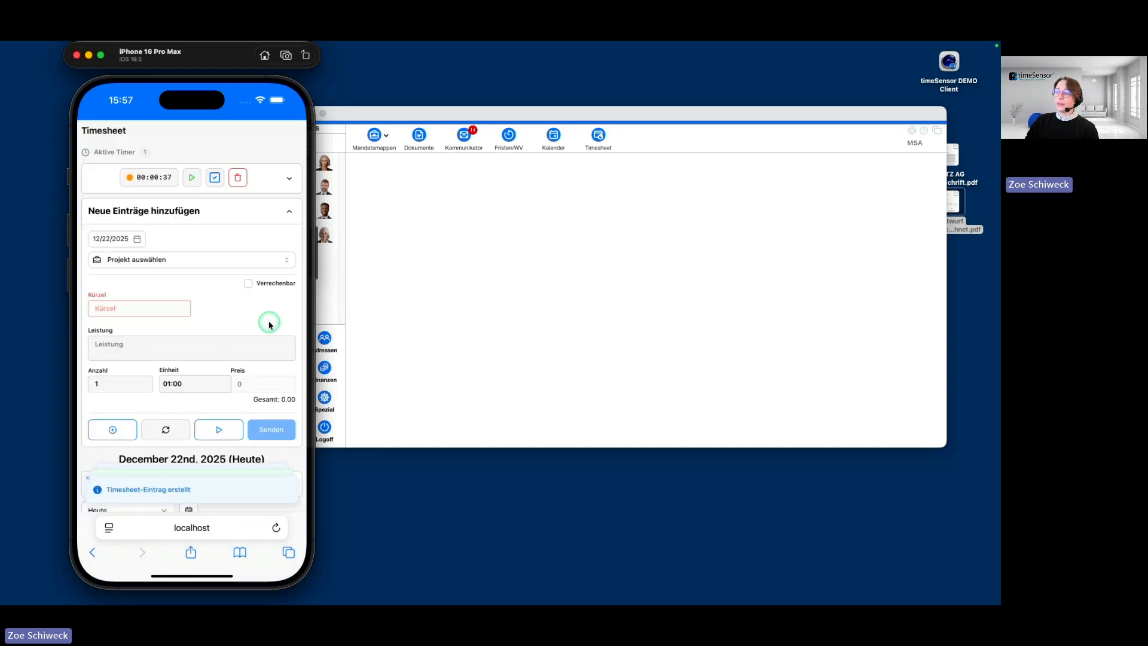
Check the transferred "Bestätigung Zustellung Schreiben" entry in the desktop Timesheet, and return to the iPhone simulator.
click(598, 136)
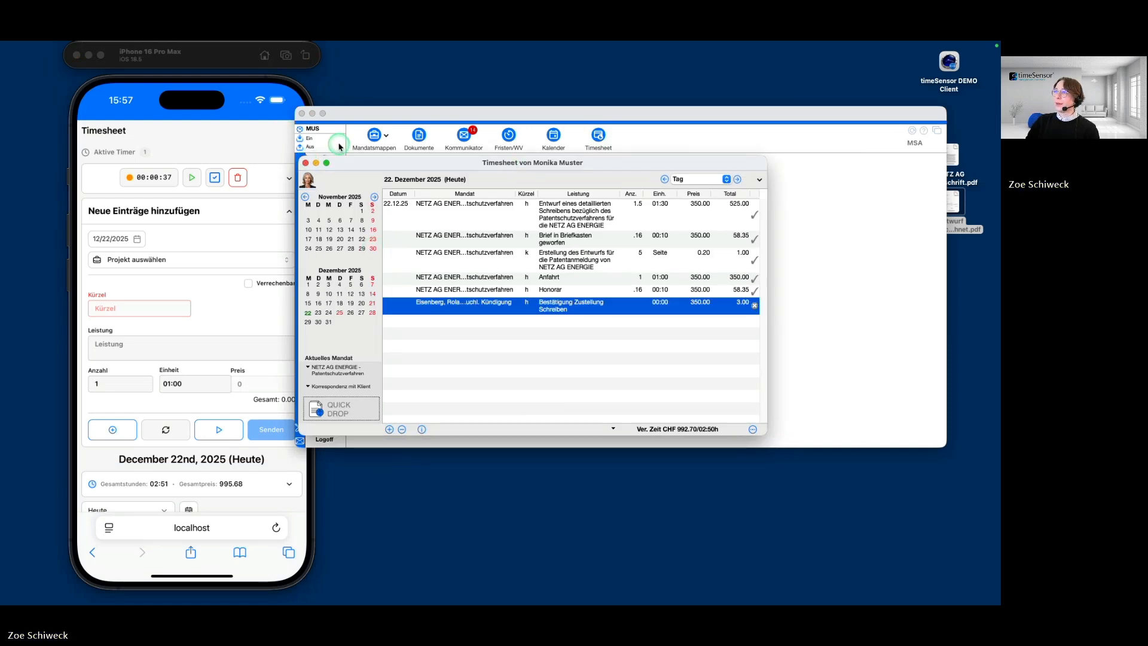
drag(323, 165, 376, 166)
click(358, 164)
click(248, 144)
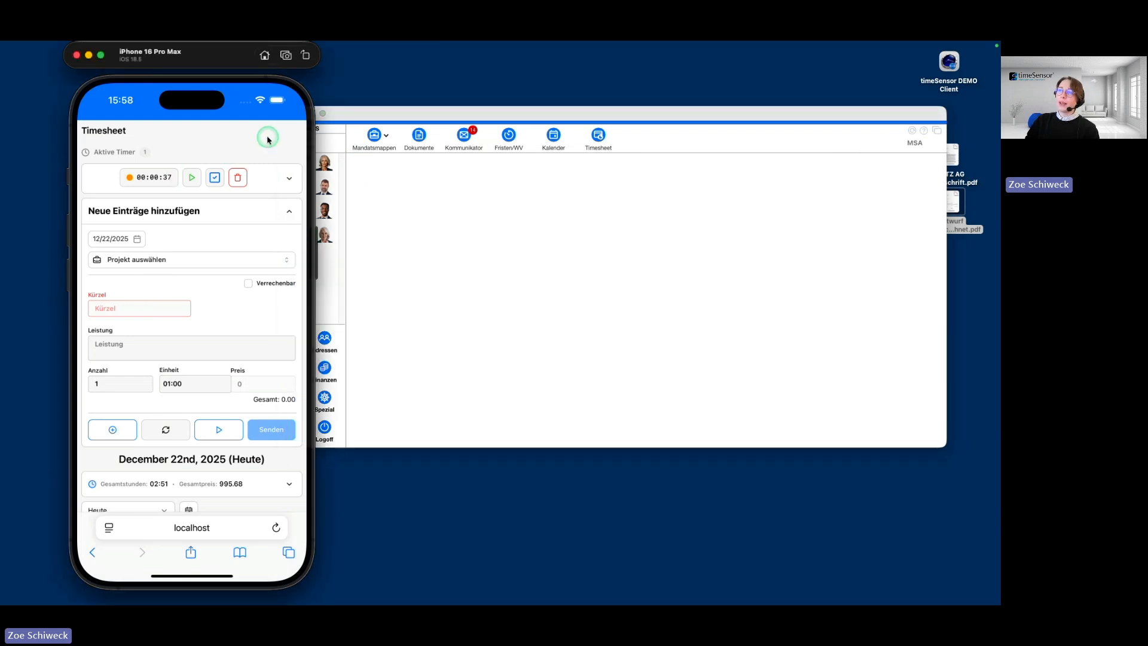
Collapse the mobile new-entry form, and set the desktop Timesheet's total to "Alle Leistungen summieren".
click(289, 211)
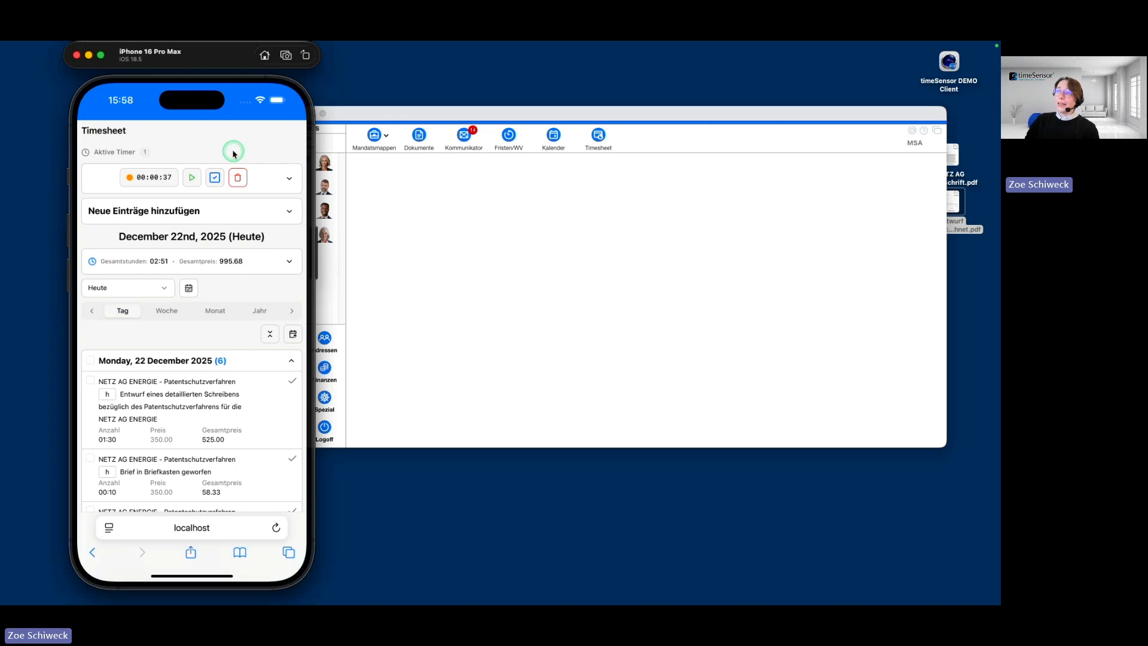
click(598, 137)
click(598, 137)
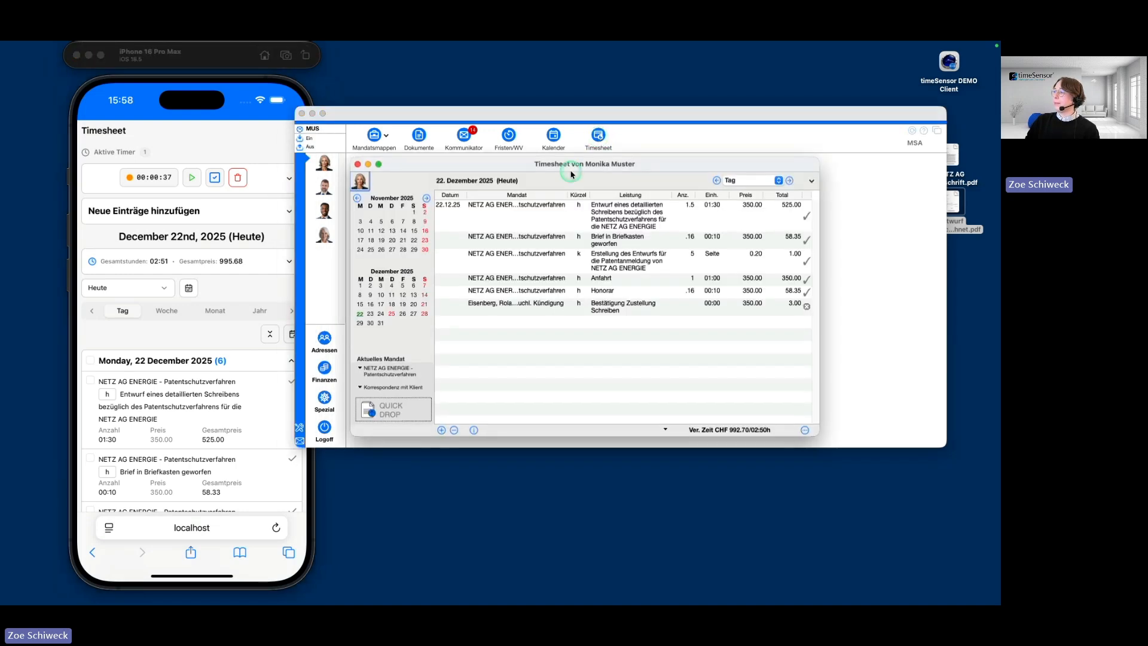
click(678, 424)
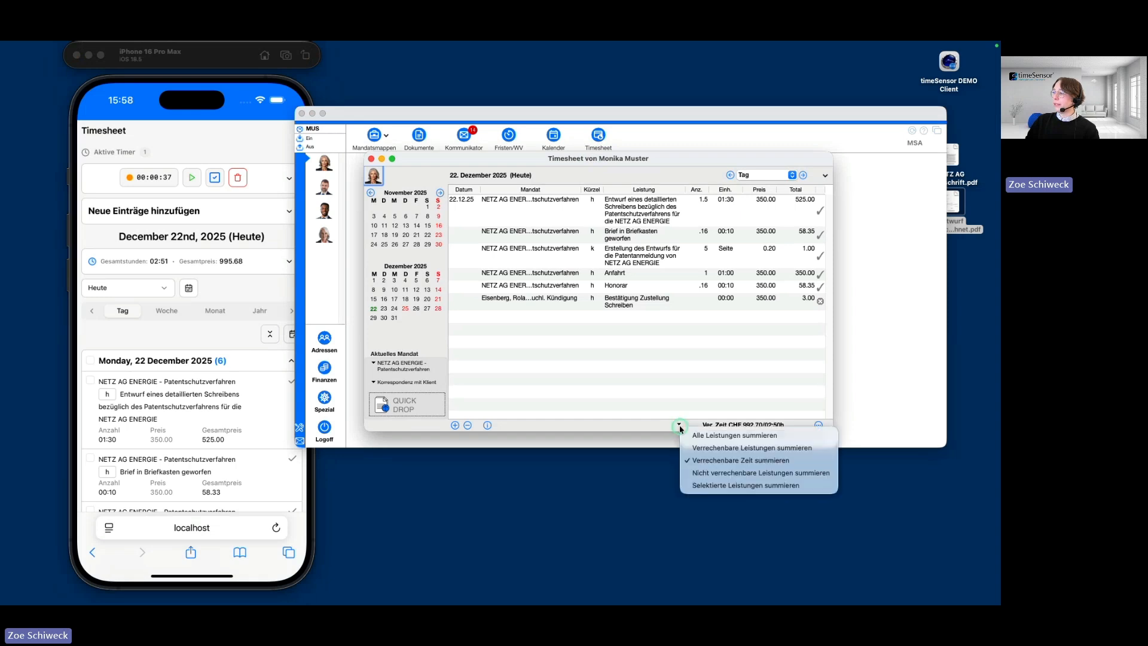
click(693, 436)
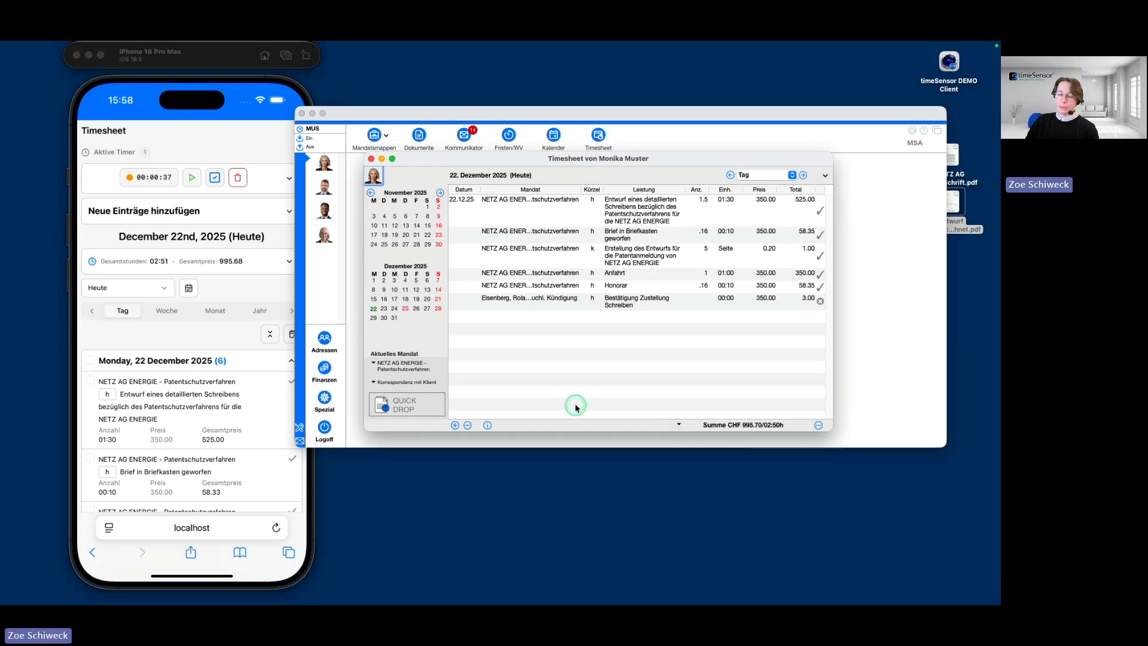
Collapse and re-expand the mobile Timesheet's list of entries for 22 December 2025.
click(239, 93)
click(268, 354)
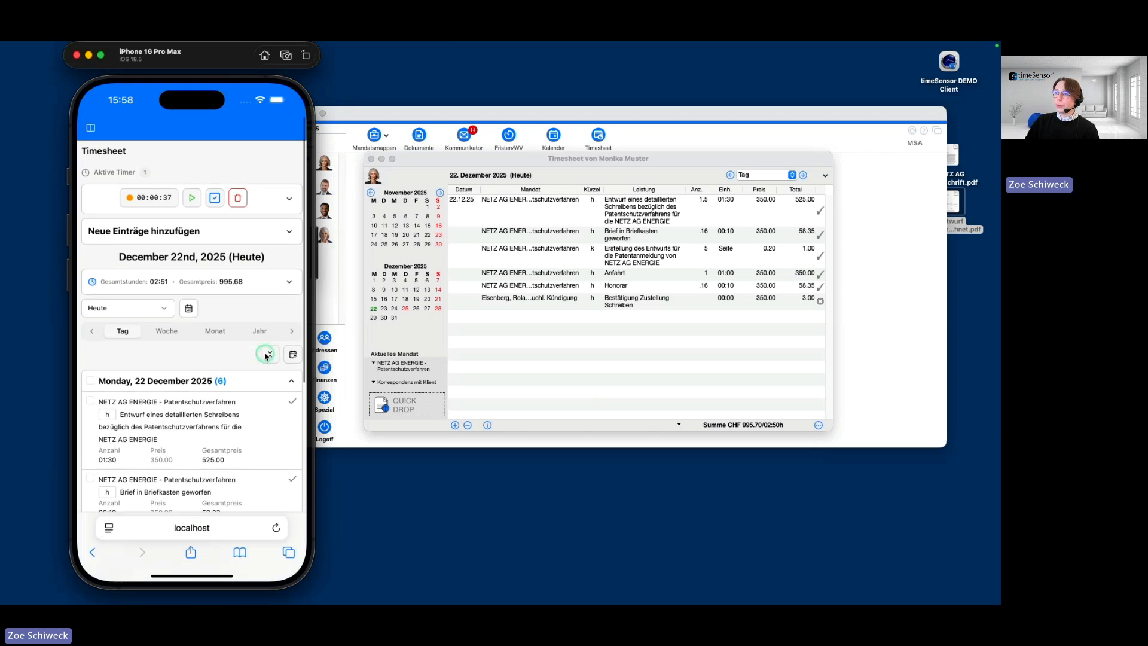
click(194, 310)
click(290, 382)
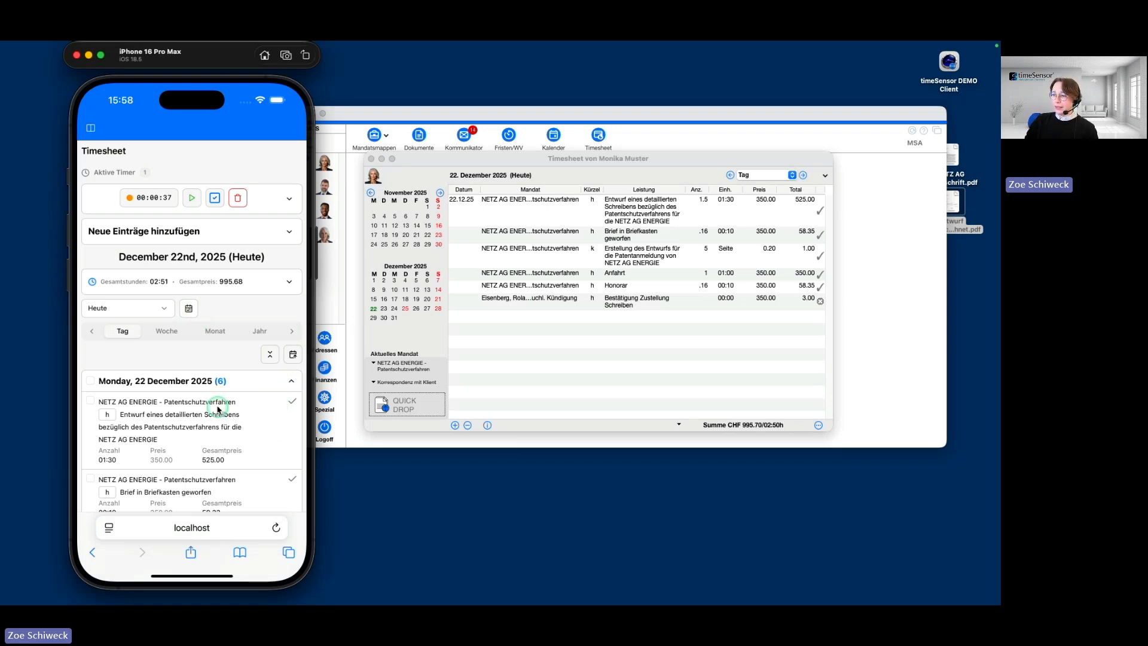
click(272, 357)
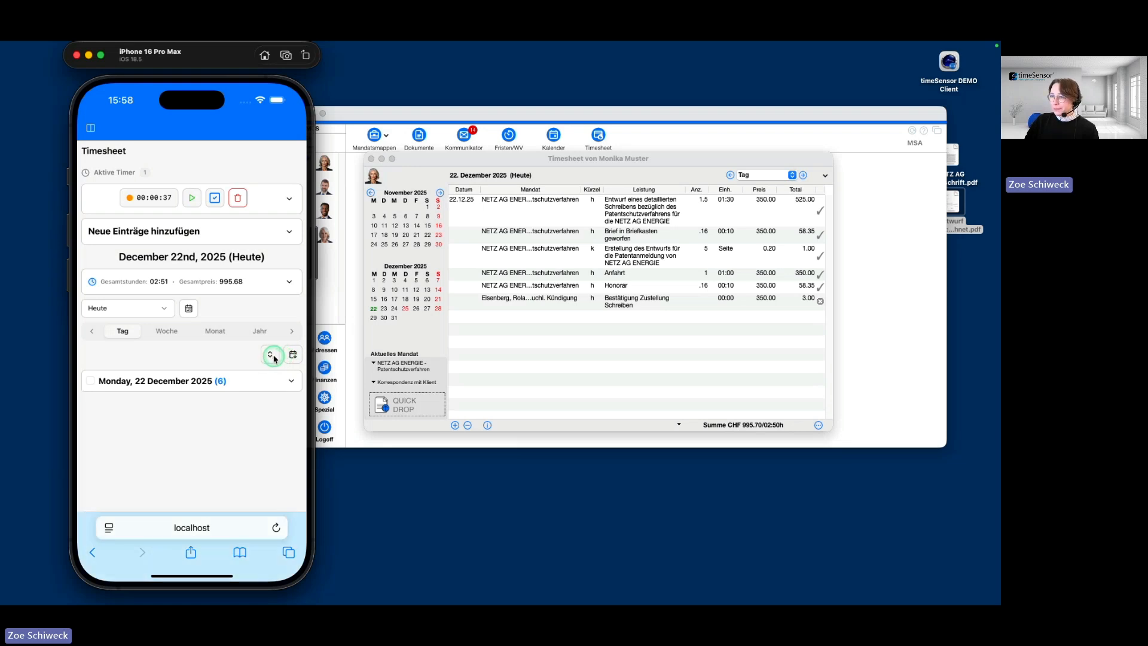
click(272, 356)
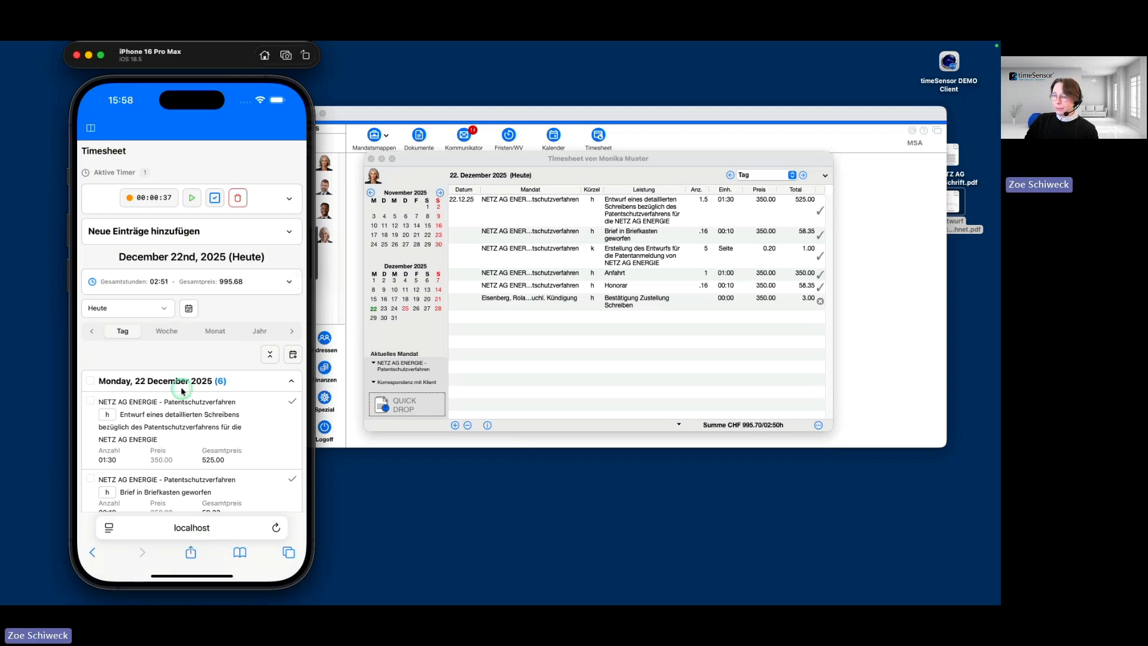
Expand the mobile Timesheet's totals summary and review the day's entries below it.
click(289, 285)
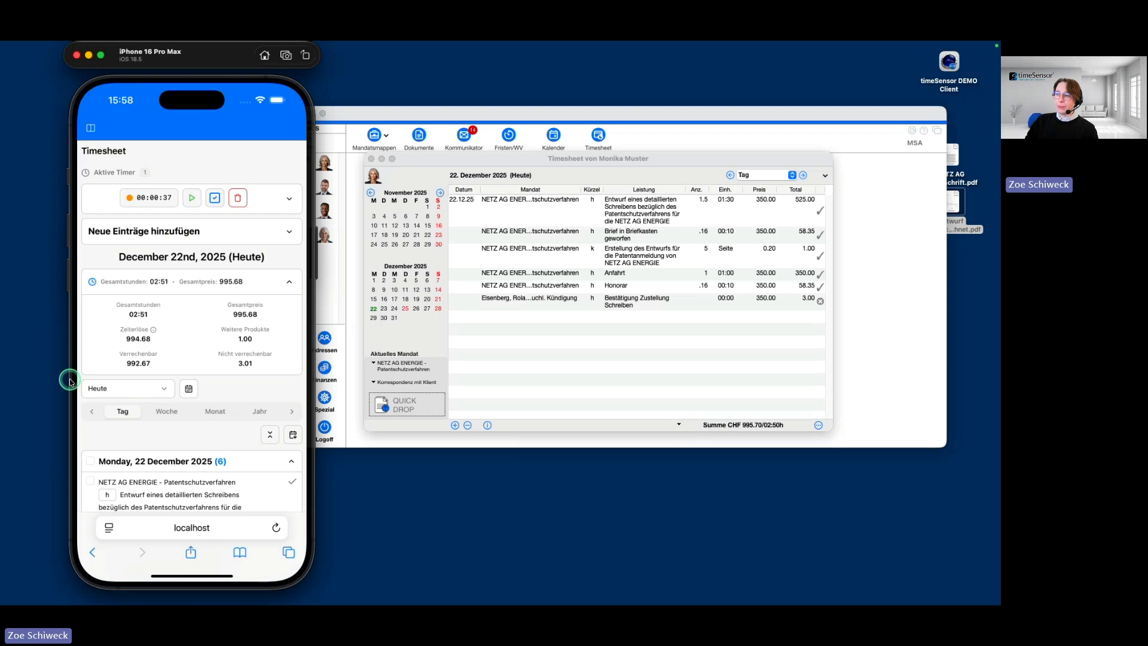
scroll(194, 482, up, 1)
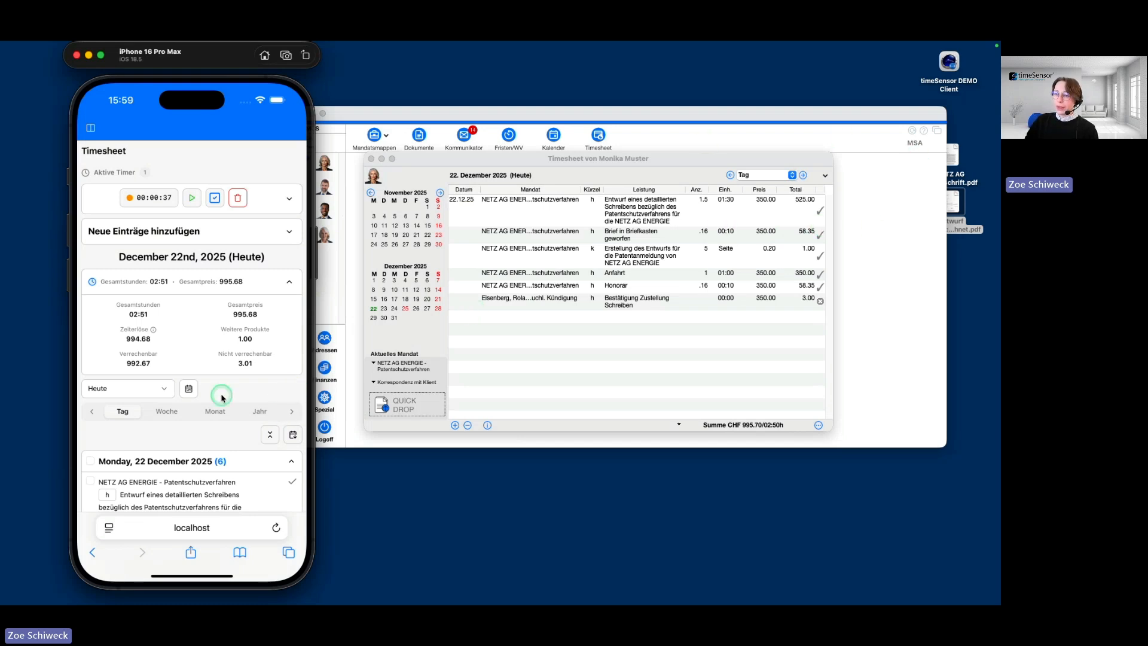
drag(208, 445, 230, 232)
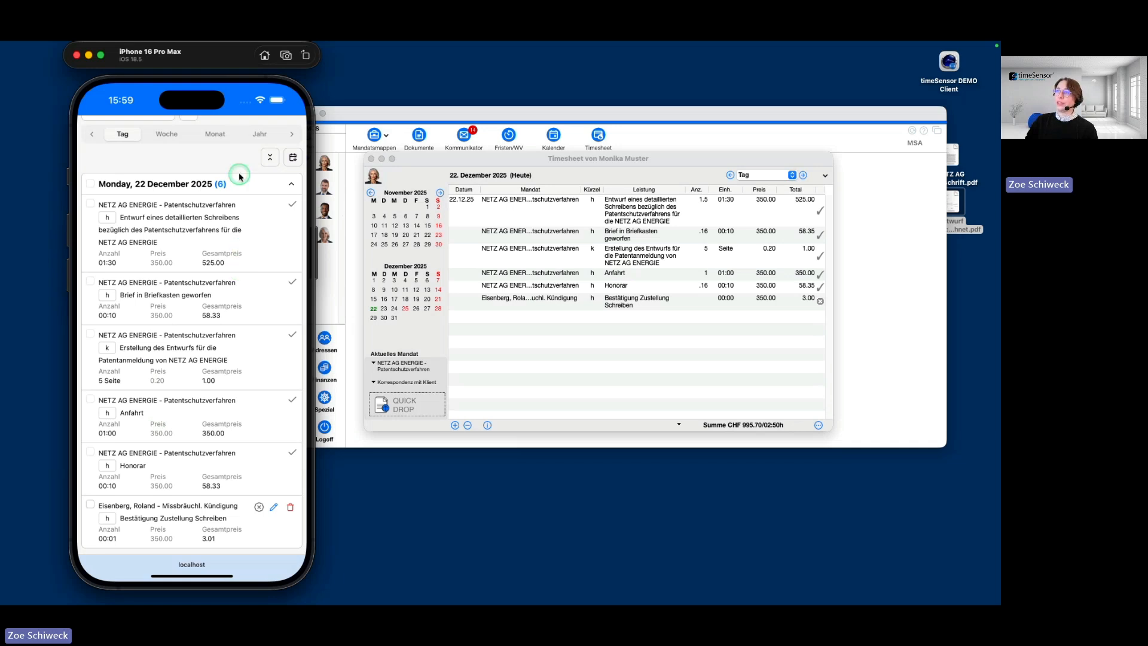
drag(236, 154, 197, 443)
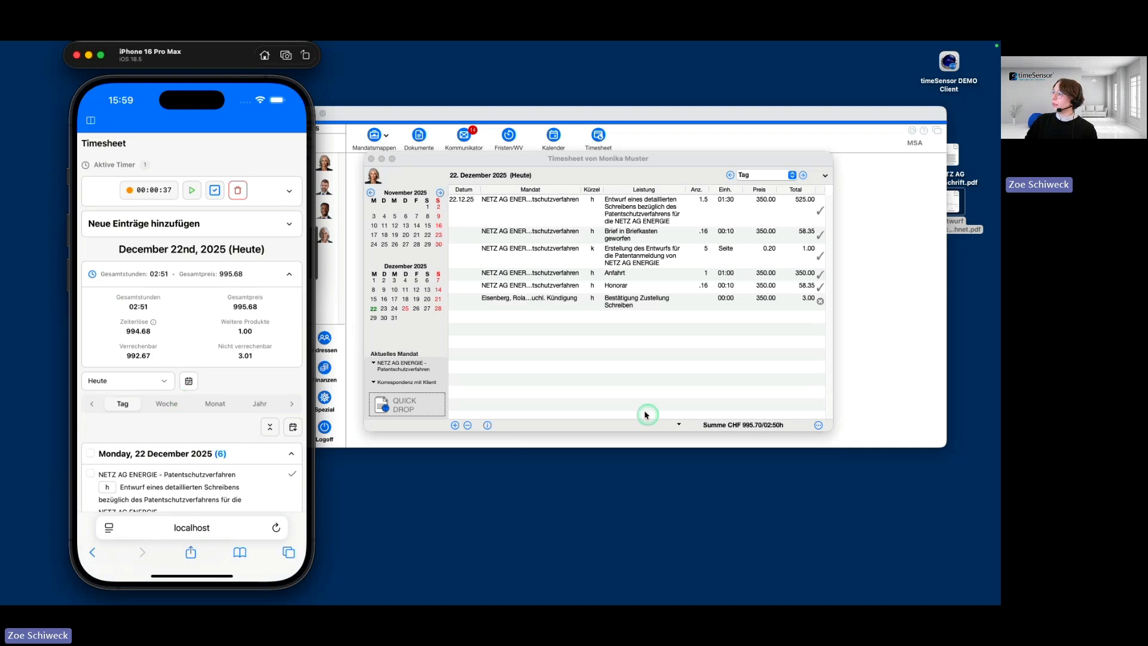
Examine the summing options for the desktop Timesheet's total without changing the selection.
click(680, 424)
click(680, 425)
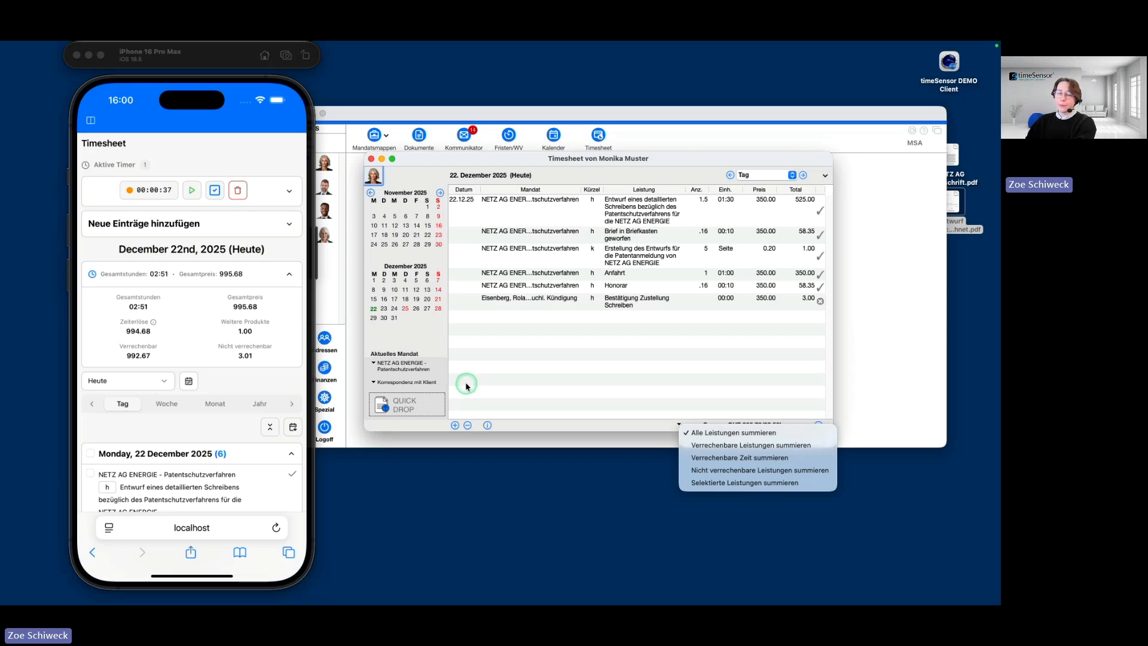
click(473, 354)
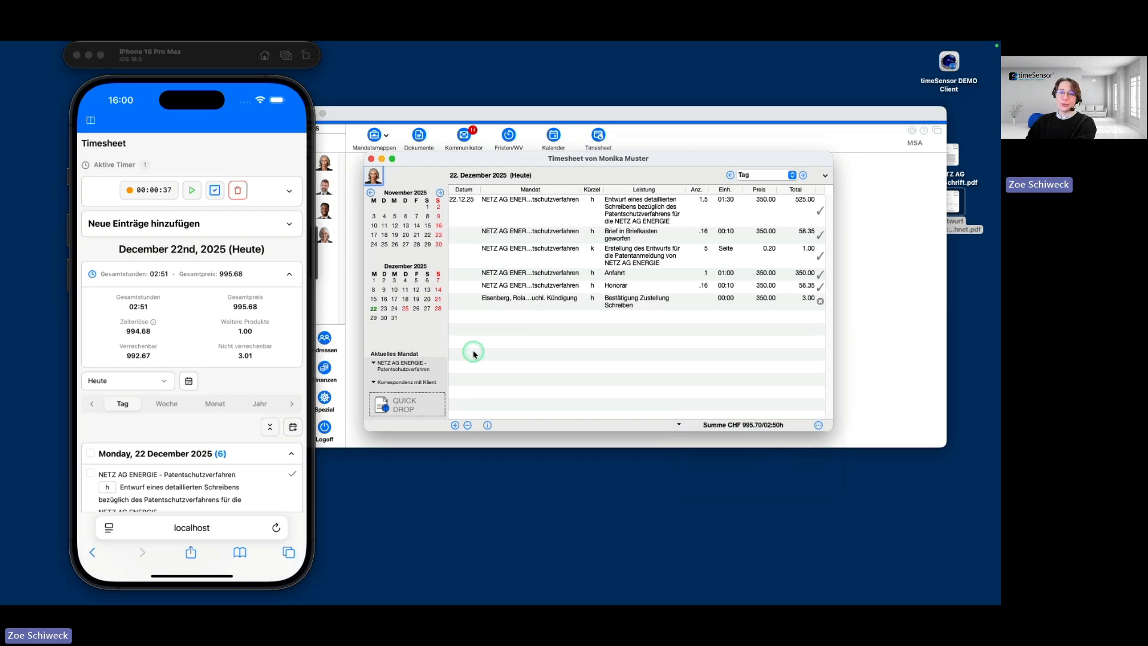